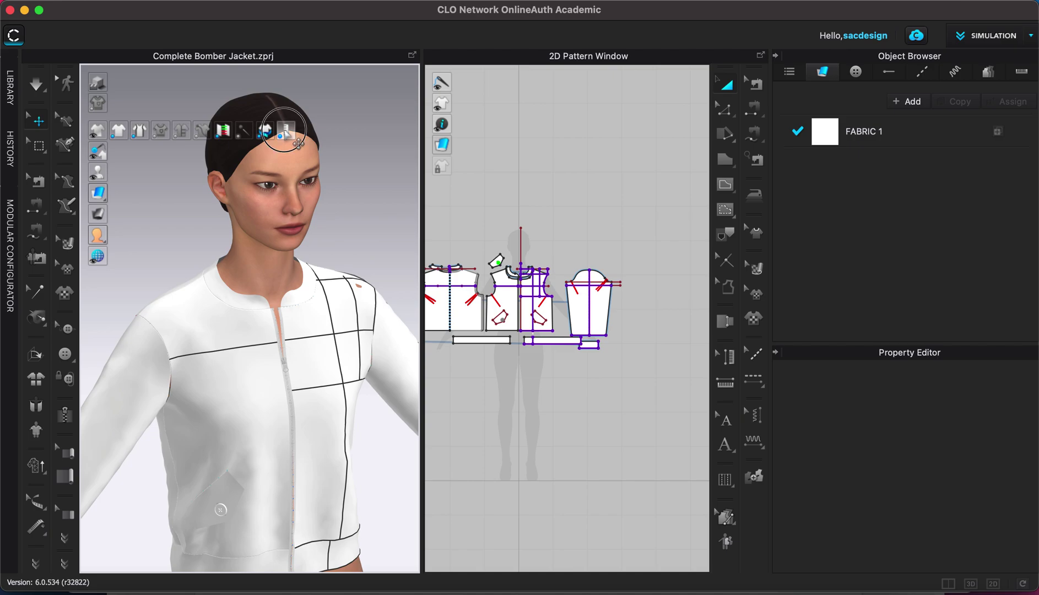
# Turn off the internal line display so the 3D jacket shows plain white
pyautogui.click(284, 129)
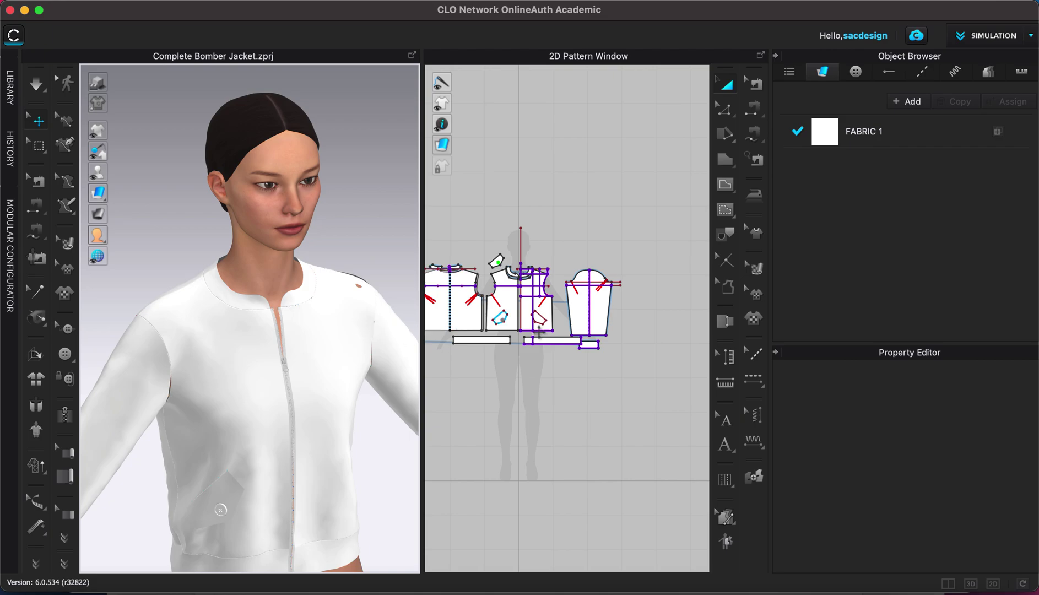
# Zoom onto the front body piece and select its right and left edges in Edit Pattern
pyautogui.scroll(2, 549, 336)
pyautogui.scroll(3, 549, 336)
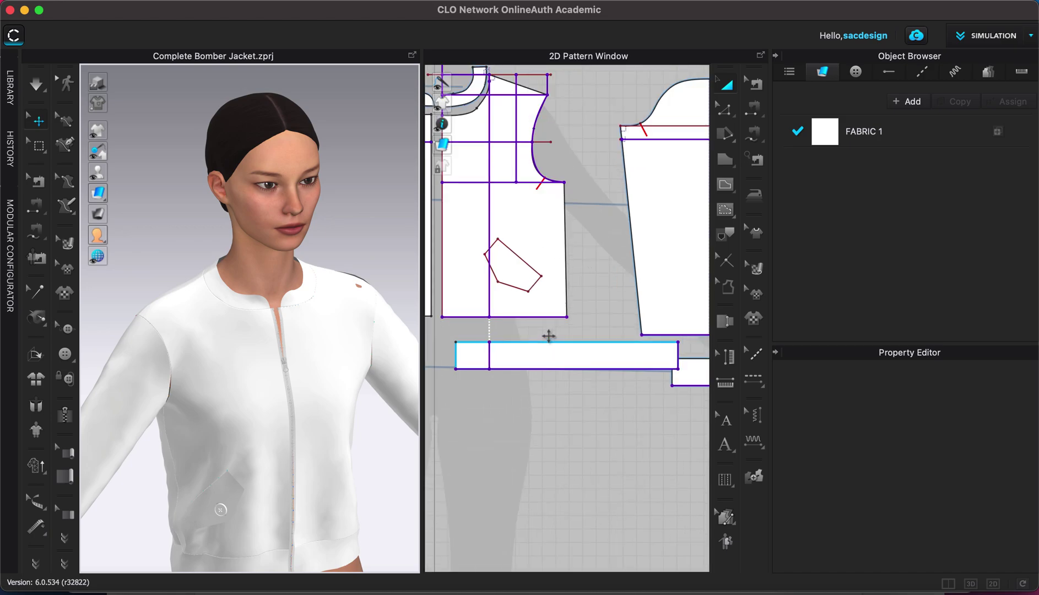
pyautogui.scroll(-1, 549, 337)
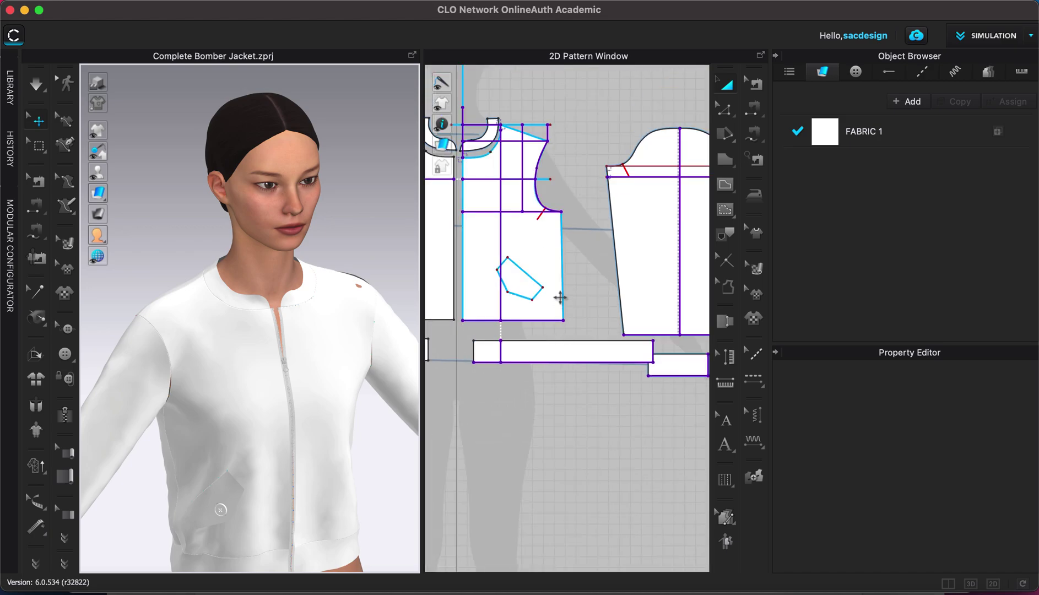
pyautogui.moveTo(577, 296); pyautogui.dragTo(628, 322, button='right')
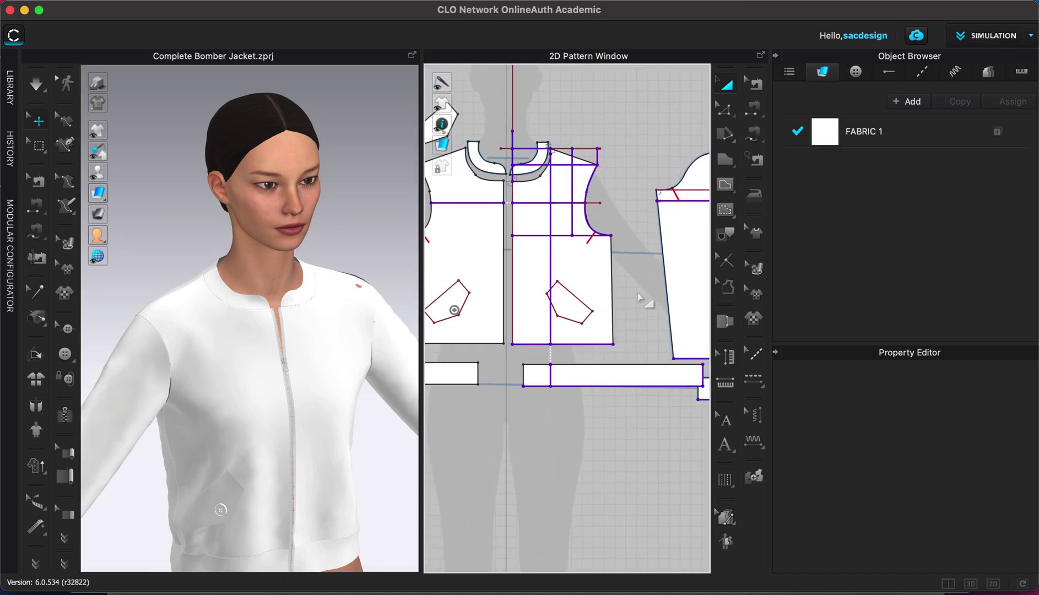
pyautogui.press('z')
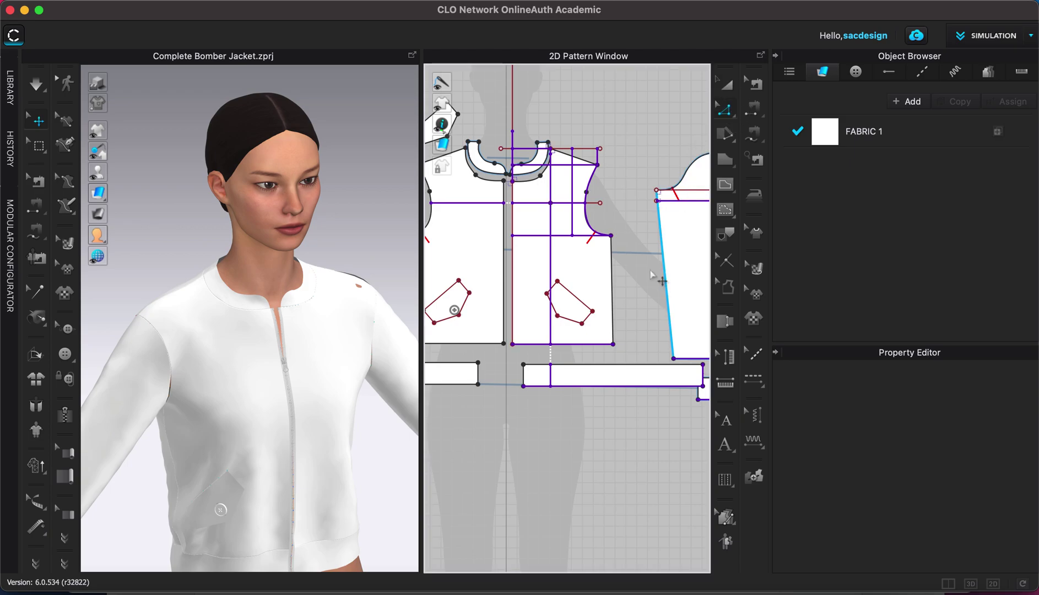
pyautogui.click(611, 282)
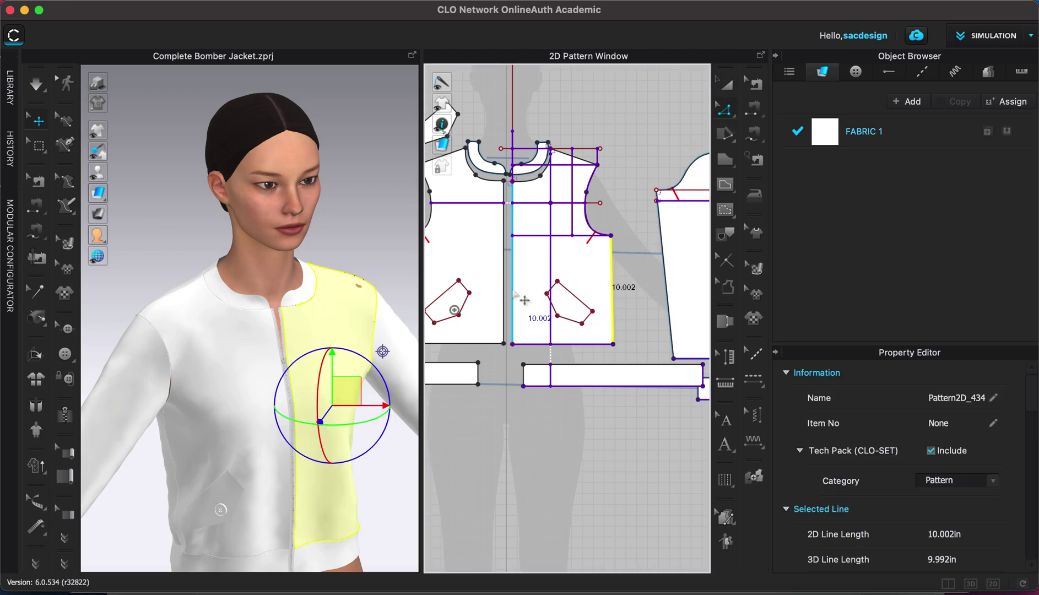
pyautogui.moveTo(566, 309)
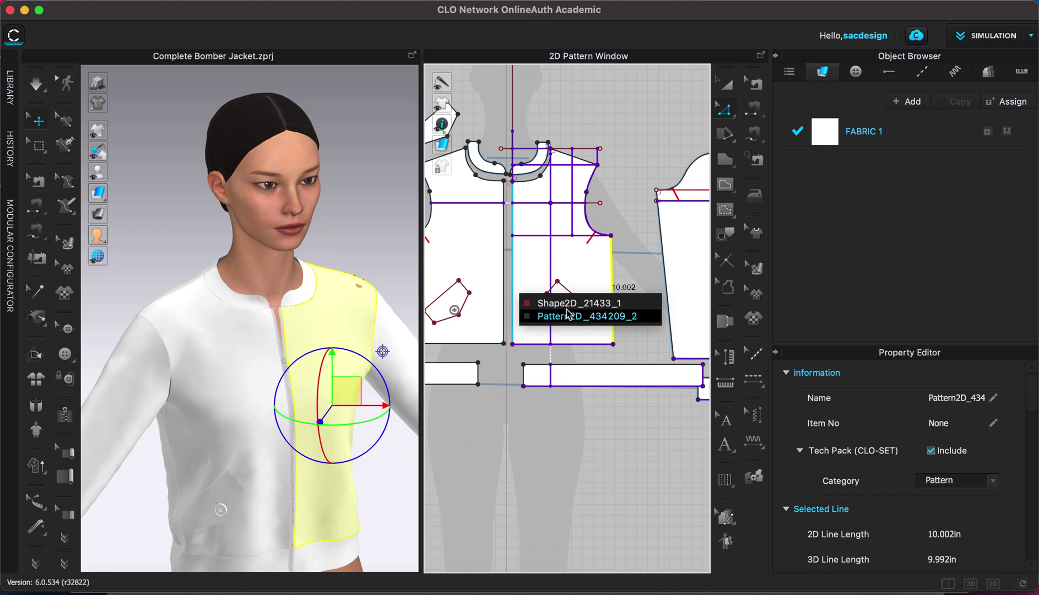
pyautogui.keyDown('shift'); pyautogui.click(513, 287); pyautogui.keyUp('shift')
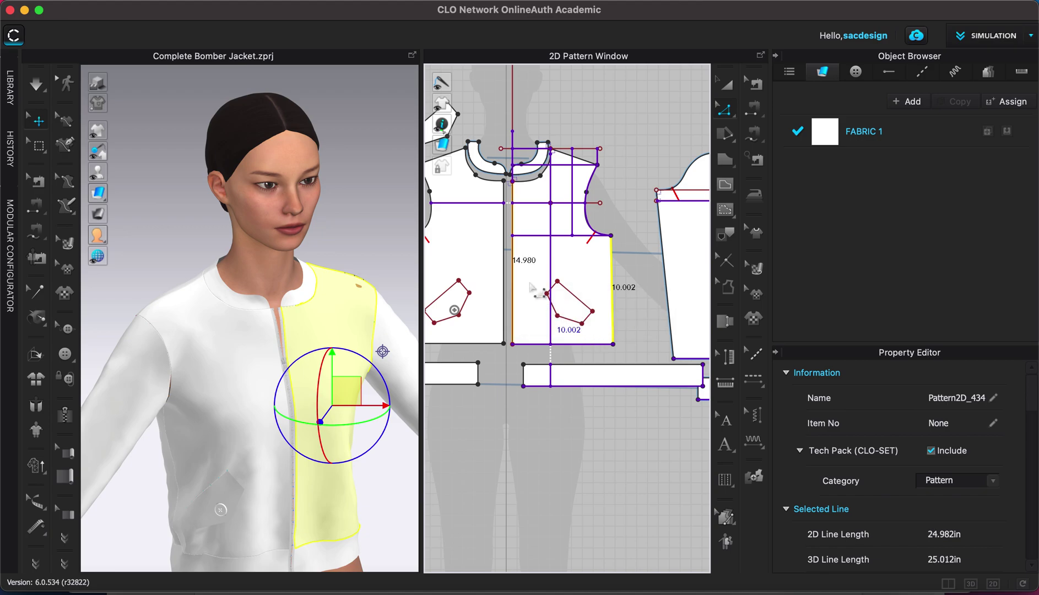
# Open Offset as Internal Line for the edges, cancel it, and reselect the front body piece
pyautogui.rightClick(512, 287)
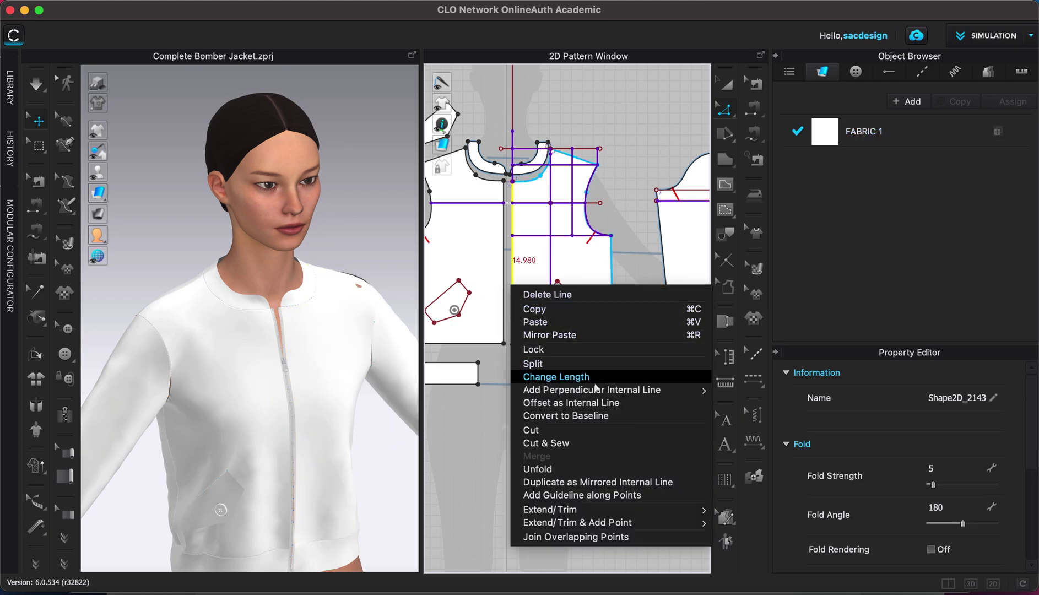
pyautogui.click(603, 409)
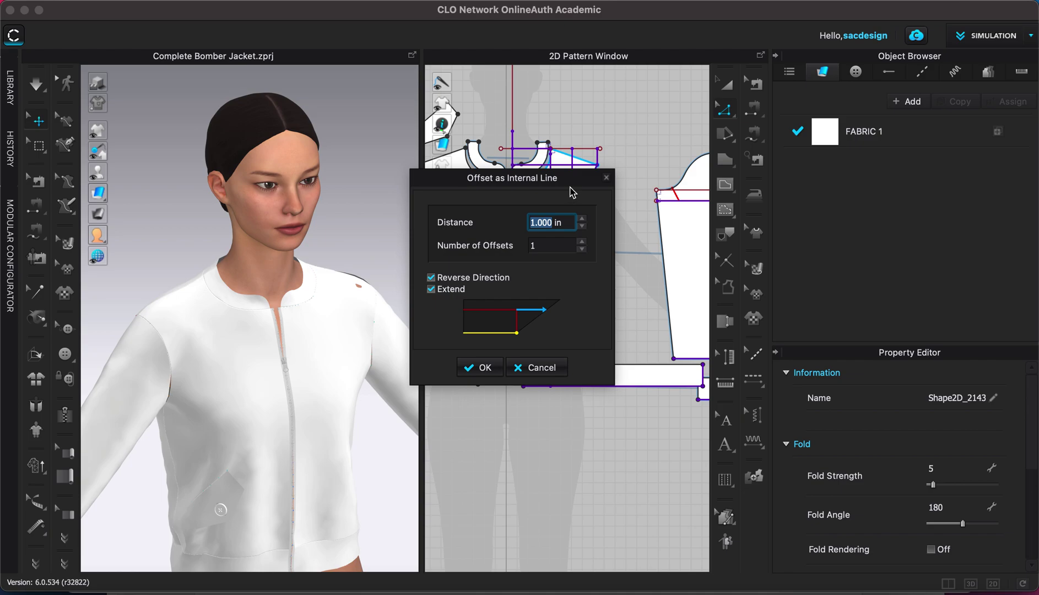
pyautogui.moveTo(574, 187); pyautogui.dragTo(448, 186)
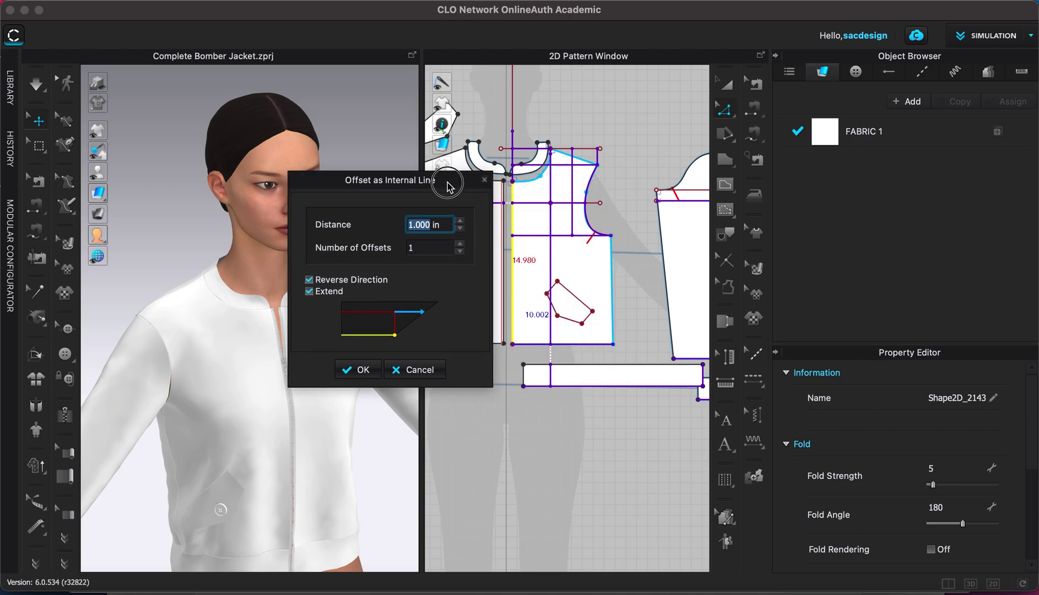
pyautogui.click(421, 374)
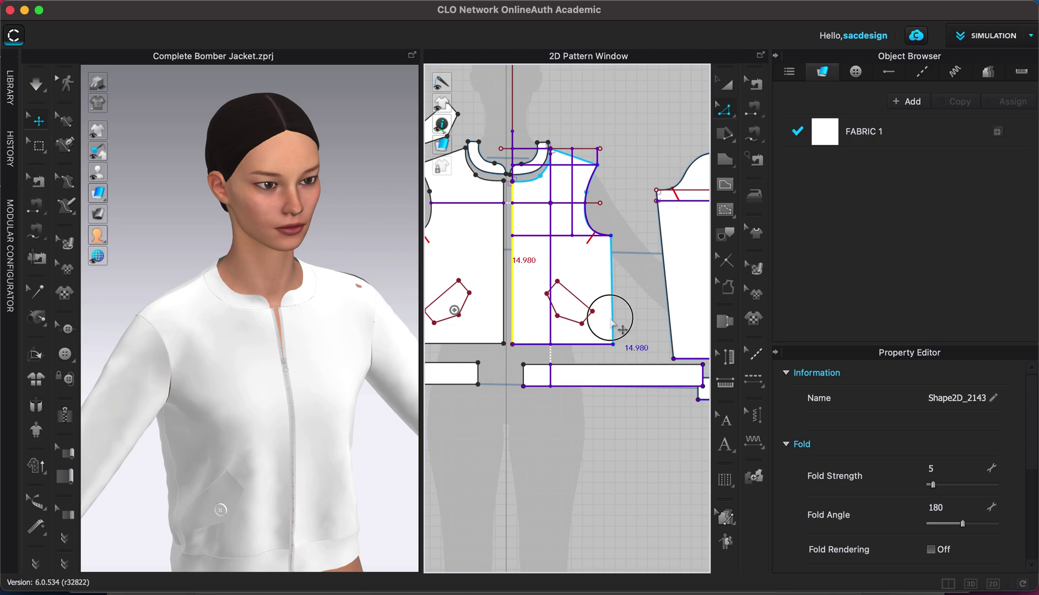
pyautogui.click(611, 321)
pyautogui.rightClick(611, 320)
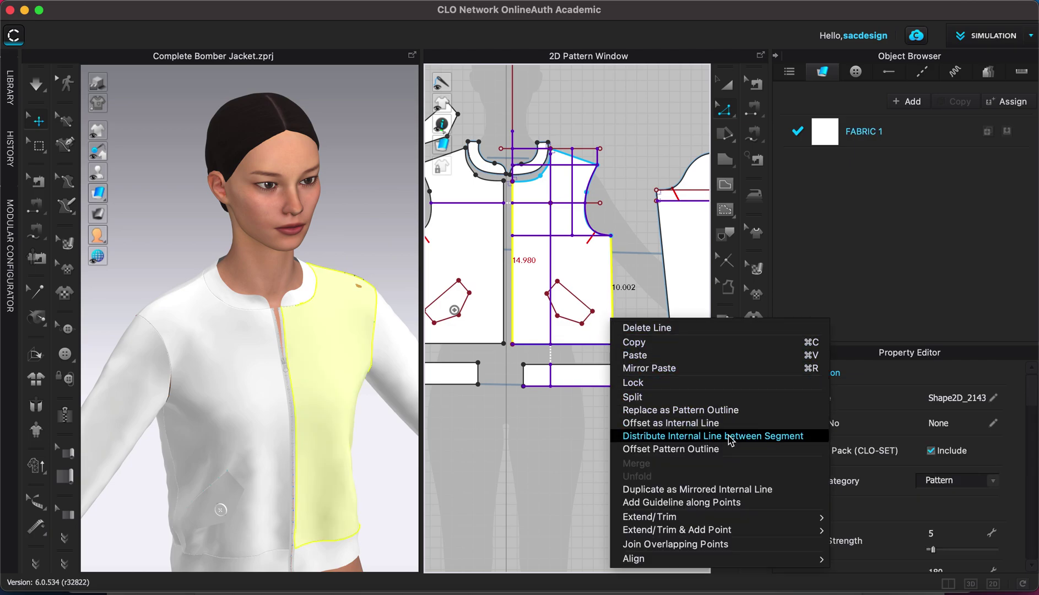
pyautogui.click(786, 441)
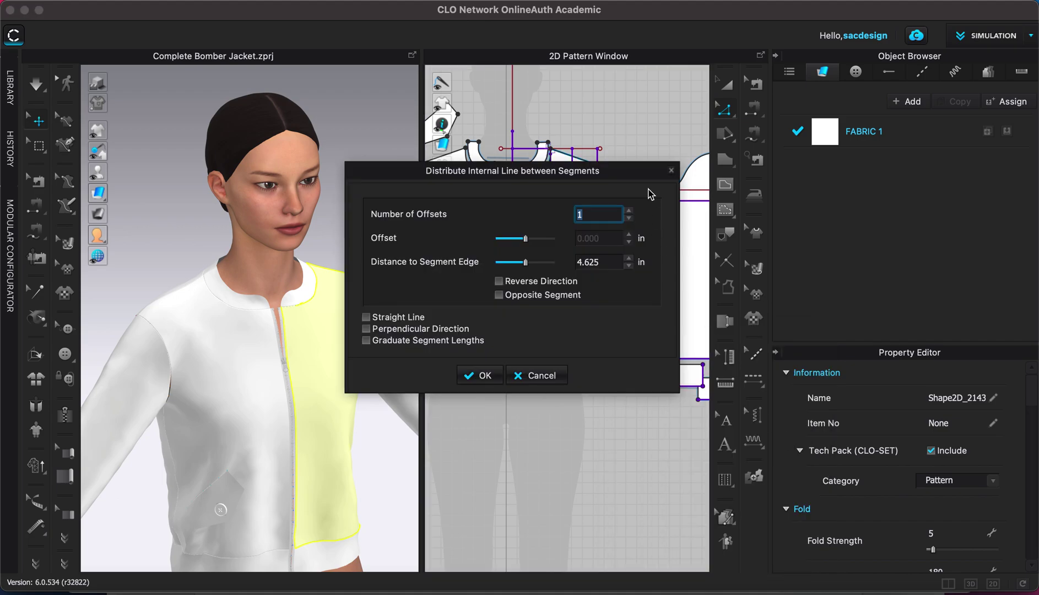
pyautogui.click(600, 217)
pyautogui.moveTo(625, 180); pyautogui.dragTo(399, 297)
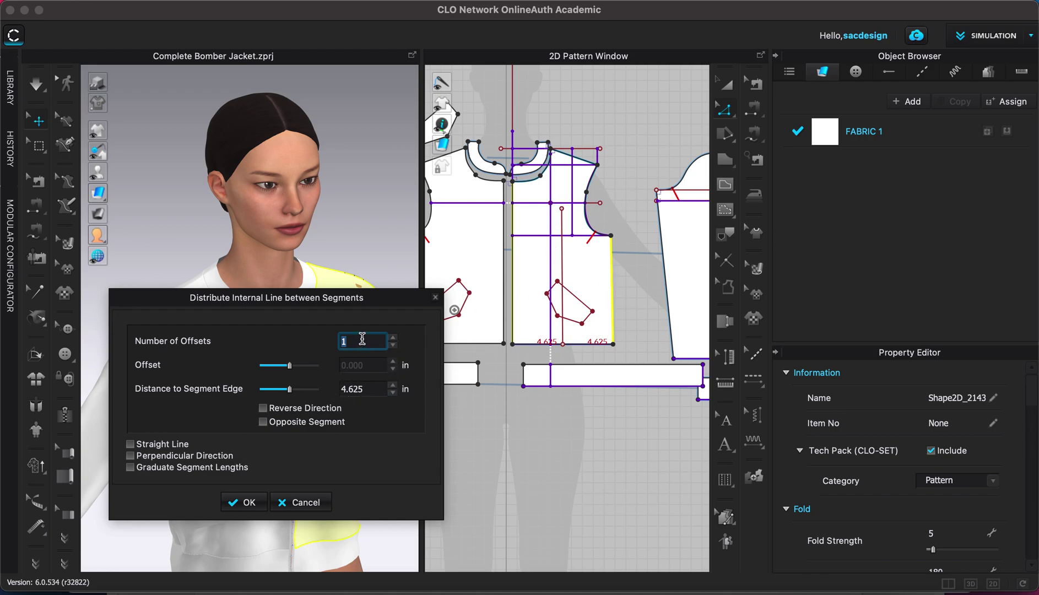
pyautogui.click(393, 338)
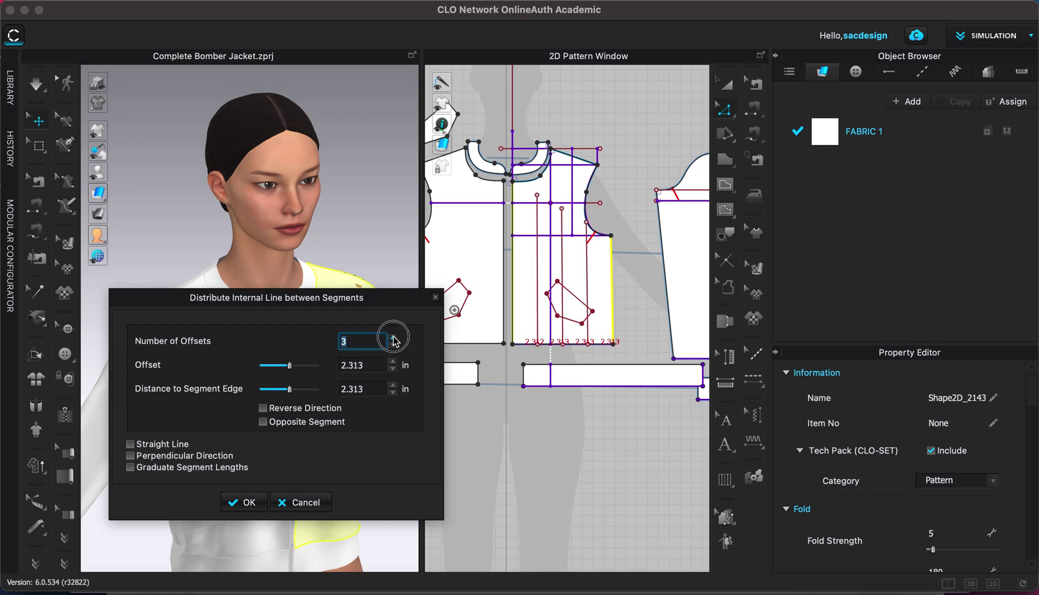
pyautogui.click(393, 337)
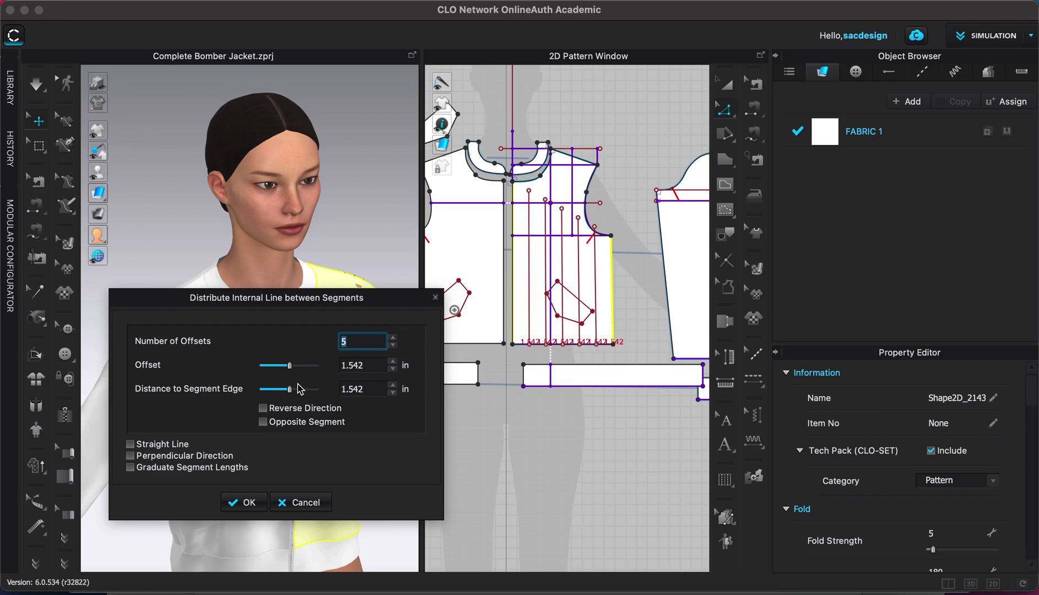
pyautogui.click(160, 468)
pyautogui.click(159, 458)
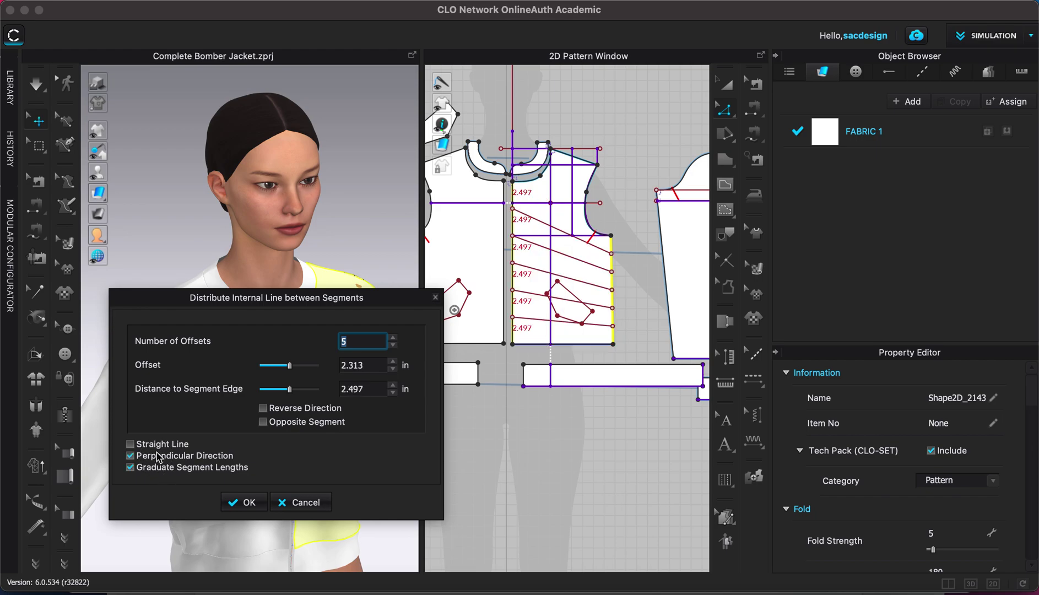
pyautogui.click(156, 446)
pyautogui.click(287, 425)
pyautogui.click(287, 424)
pyautogui.click(393, 385)
pyautogui.click(393, 393)
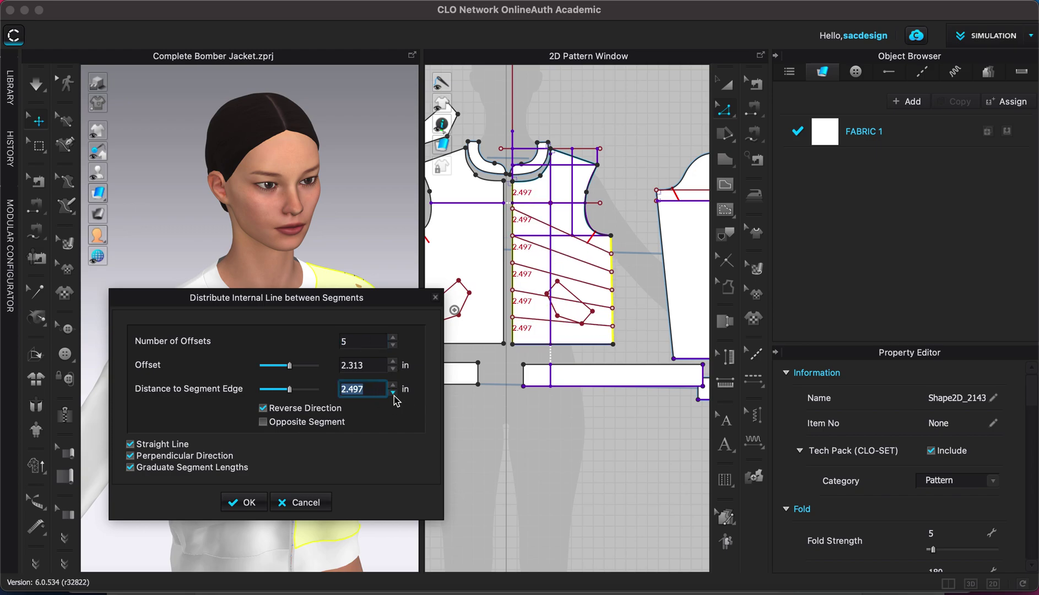
pyautogui.click(393, 362)
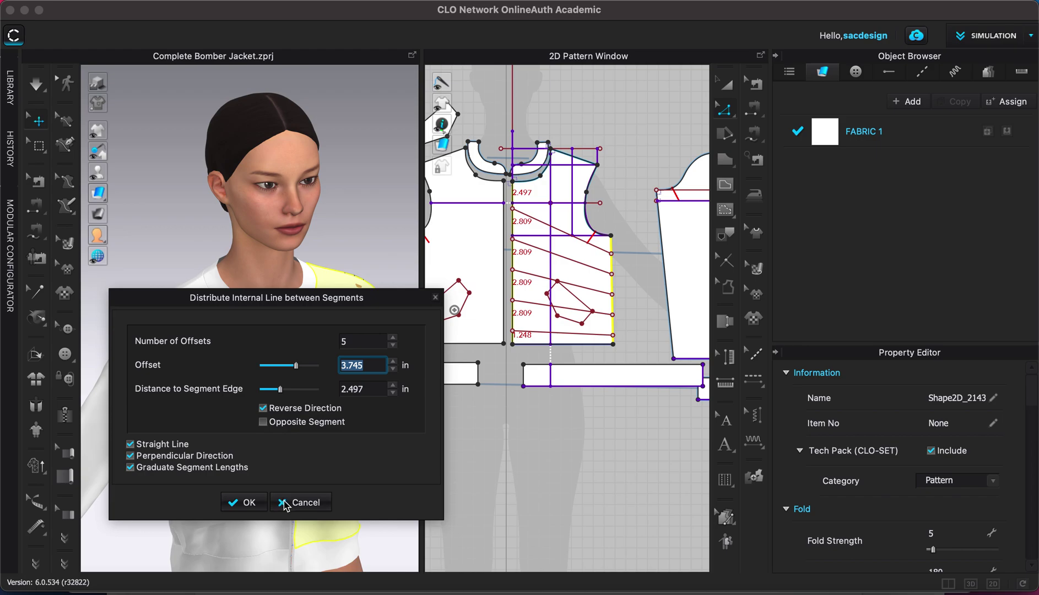
pyautogui.click(291, 503)
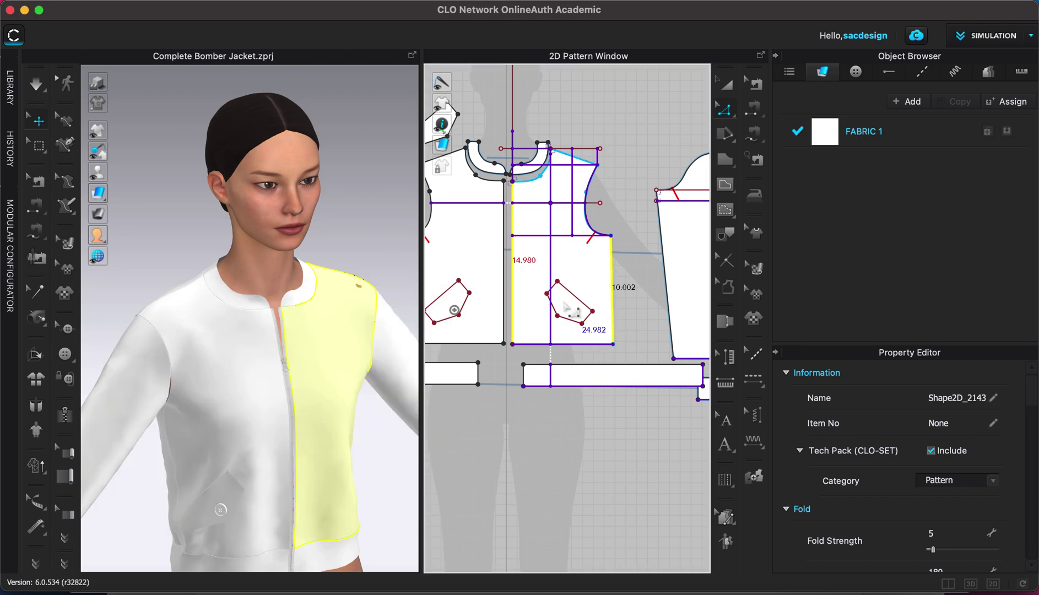
# Select the front piece's bottom edge and shift the pattern view
pyautogui.click(598, 353)
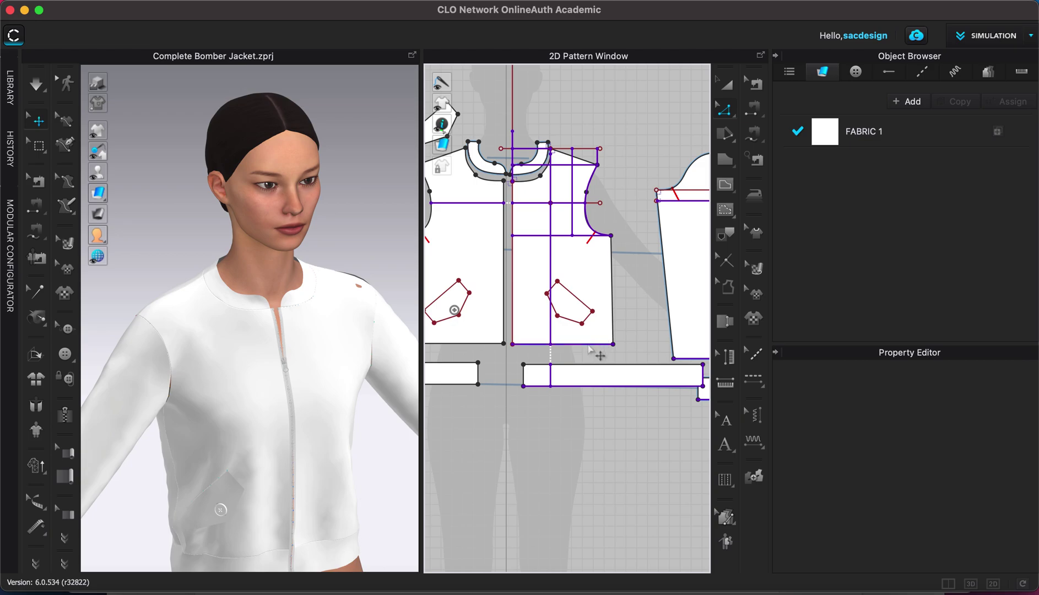
pyautogui.click(589, 344)
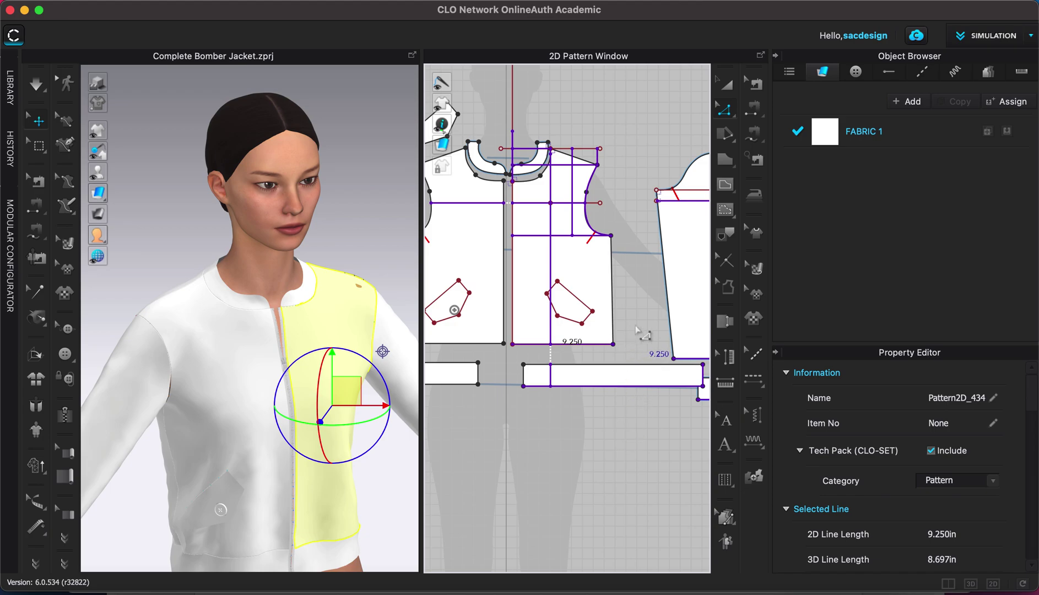
pyautogui.hscroll(5, 650, 311)
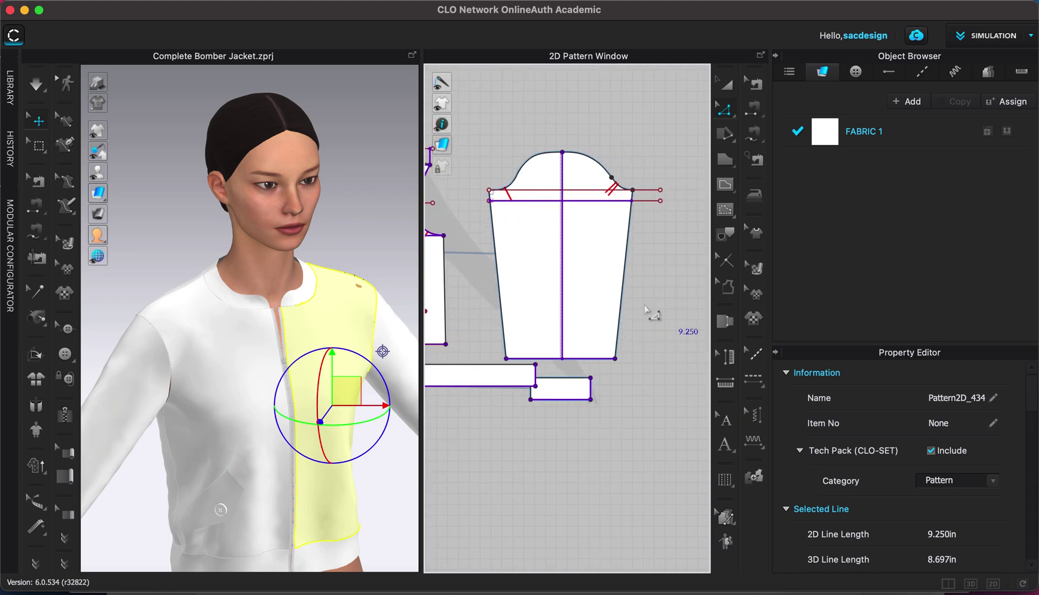
pyautogui.hscroll(5, 649, 312)
pyautogui.hscroll(-4, 656, 308)
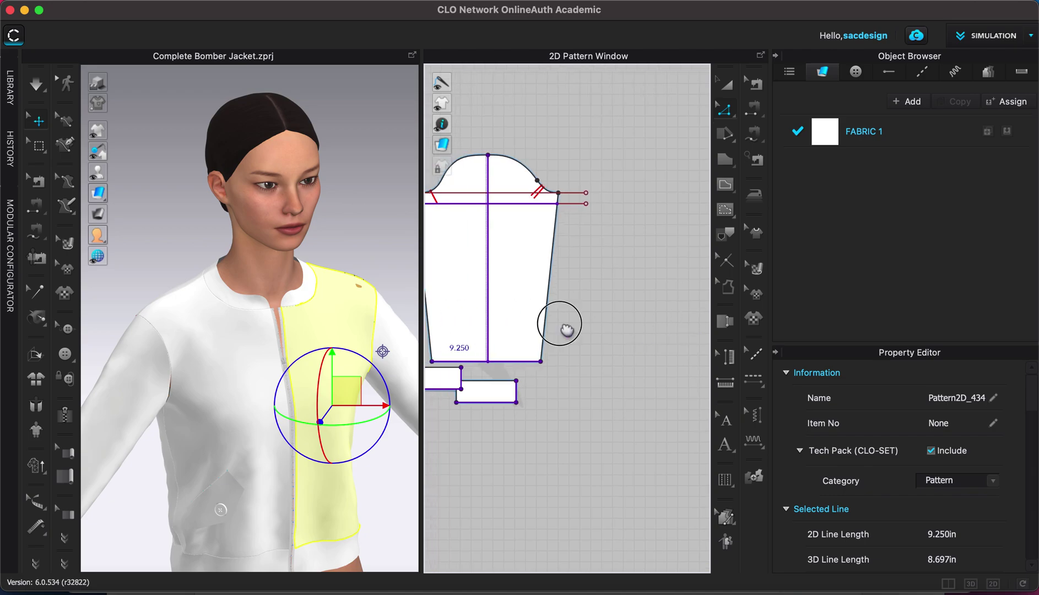
pyautogui.hscroll(-3, 567, 330)
pyautogui.scroll(5, 573, 325)
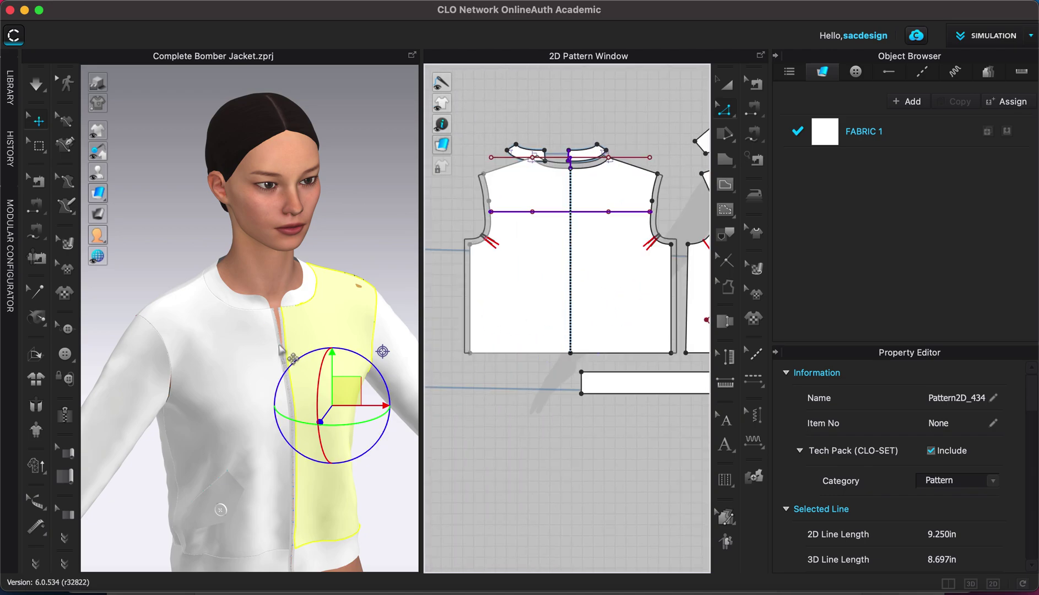
# Show the avatar from the back, zoom on the upper back, and select the BACK hem line
pyautogui.click(281, 350)
pyautogui.press('8')
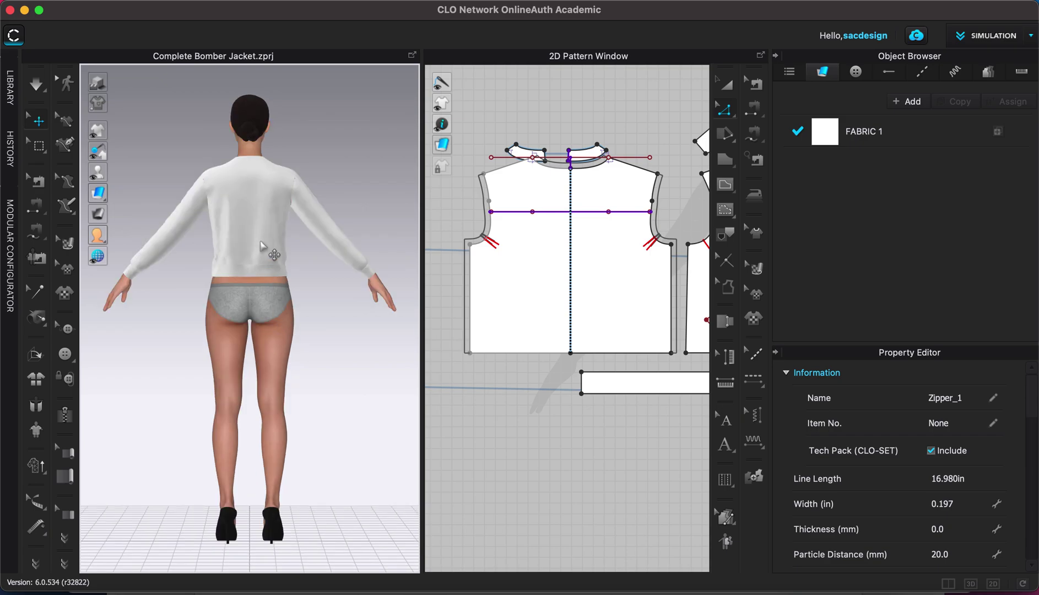
pyautogui.scroll(5, 262, 247)
pyautogui.moveTo(256, 424)
pyautogui.mouseDown(button='middle')
pyautogui.moveTo(255, 462)
pyautogui.moveTo(255, 256)
pyautogui.mouseUp(button='middle')
pyautogui.scroll(2, 301, 213)
pyautogui.scroll(2, 295, 270)
pyautogui.scroll(3, 219, 221)
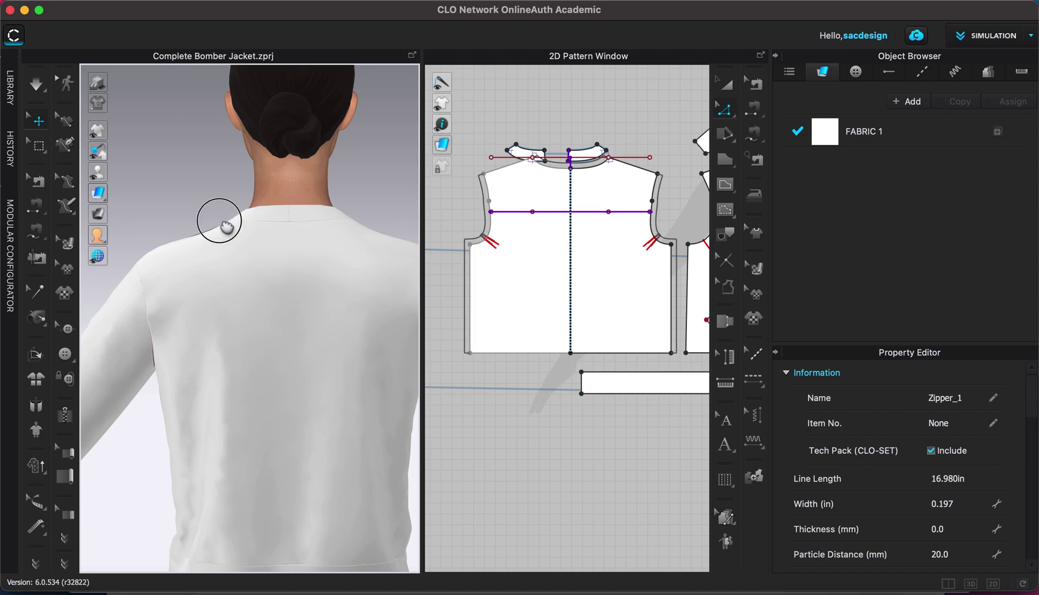
pyautogui.scroll(-3, 220, 221)
pyautogui.click(573, 366)
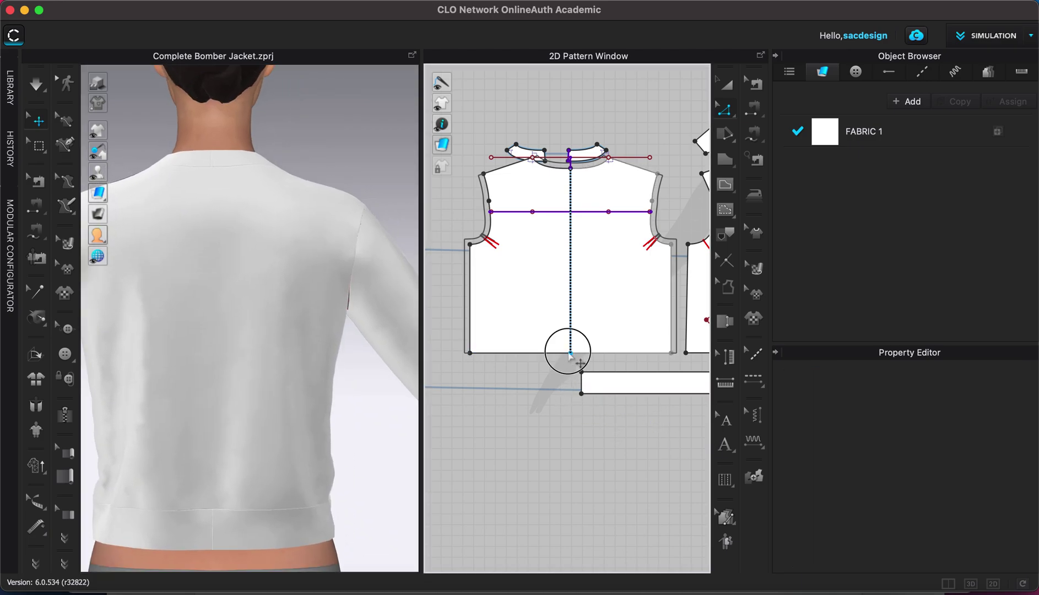
pyautogui.click(571, 354)
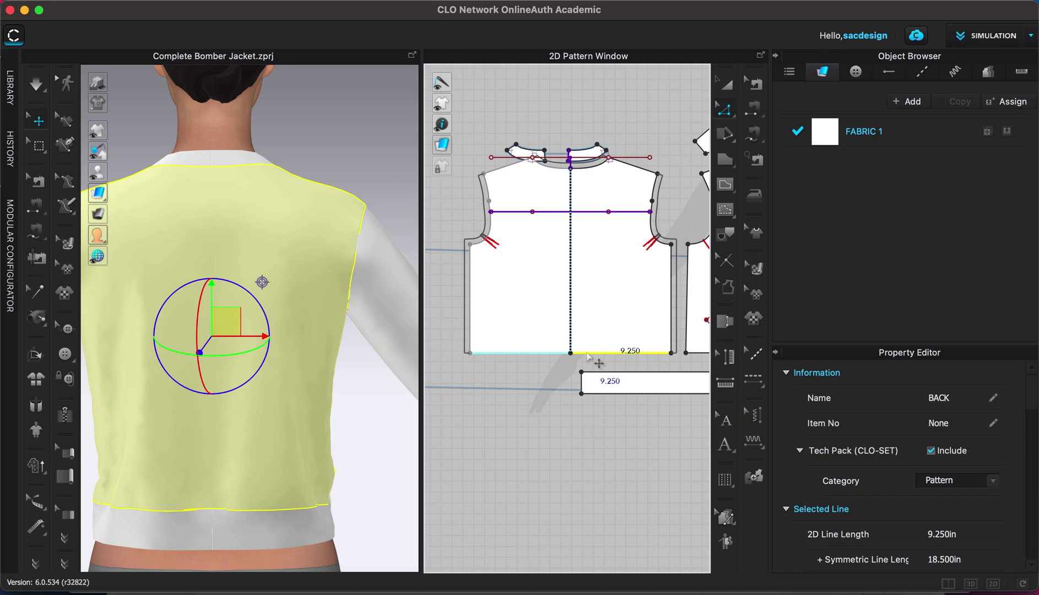
# Offset the BACK hem upward as 9 internal lines spaced 1.75 in apart
pyautogui.rightClick(587, 357)
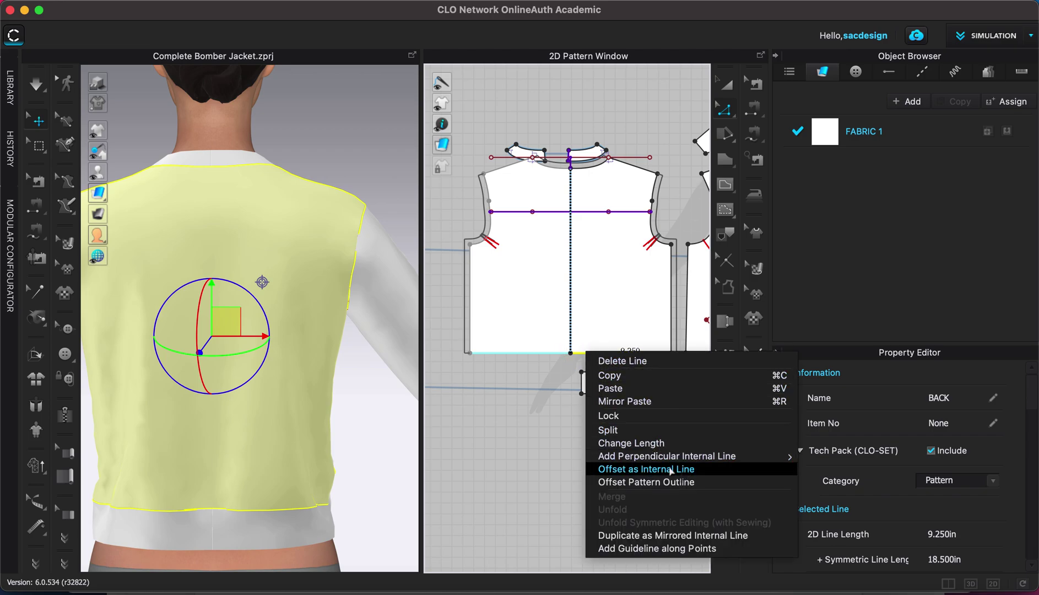
pyautogui.click(671, 471)
pyautogui.moveTo(563, 176); pyautogui.dragTo(317, 161)
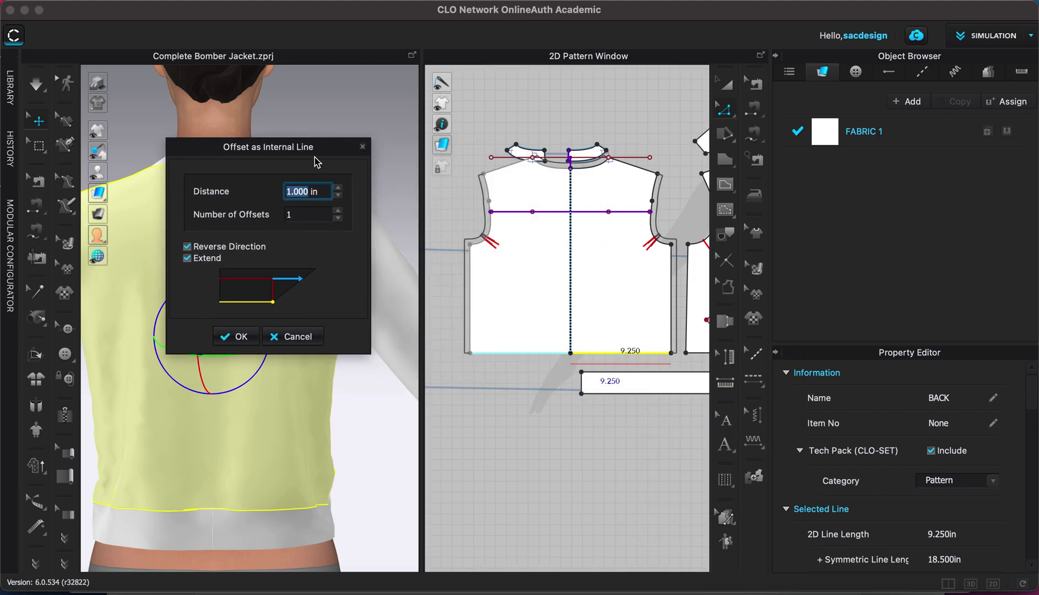
pyautogui.click(338, 211)
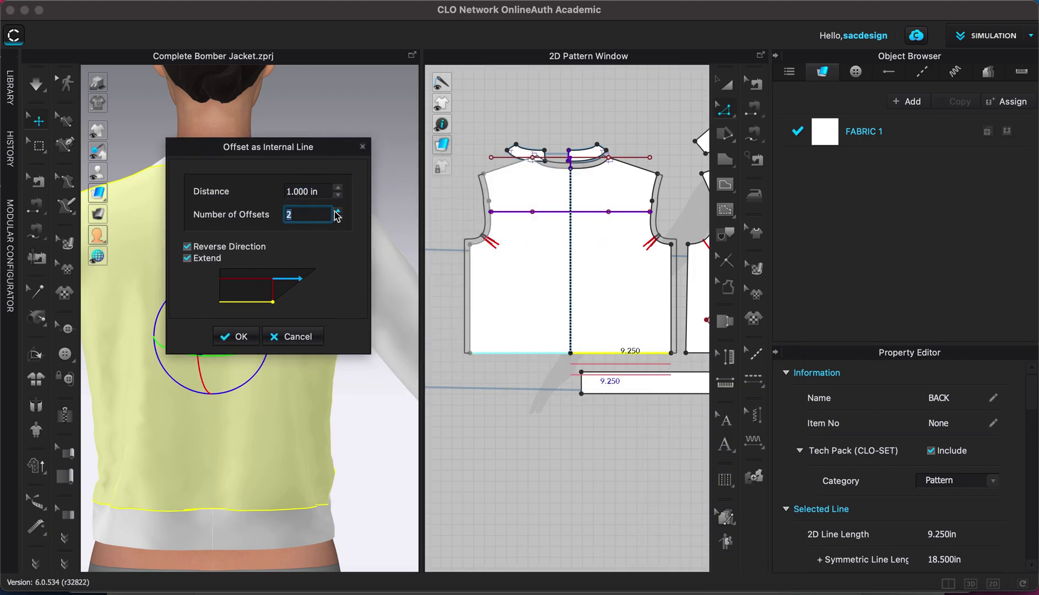
pyautogui.click(338, 211)
pyautogui.click(338, 211)
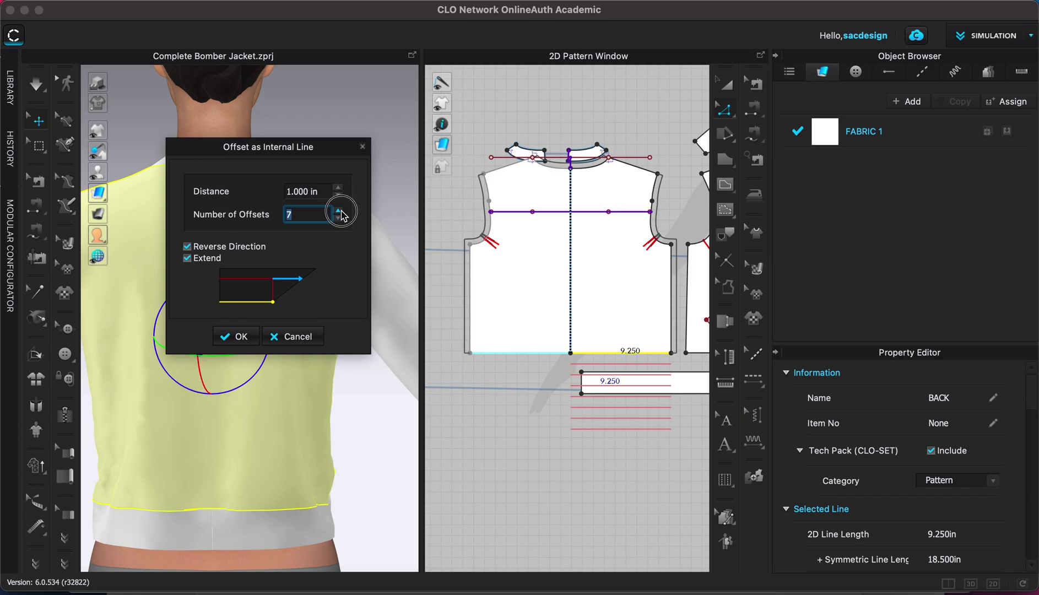
pyautogui.click(211, 249)
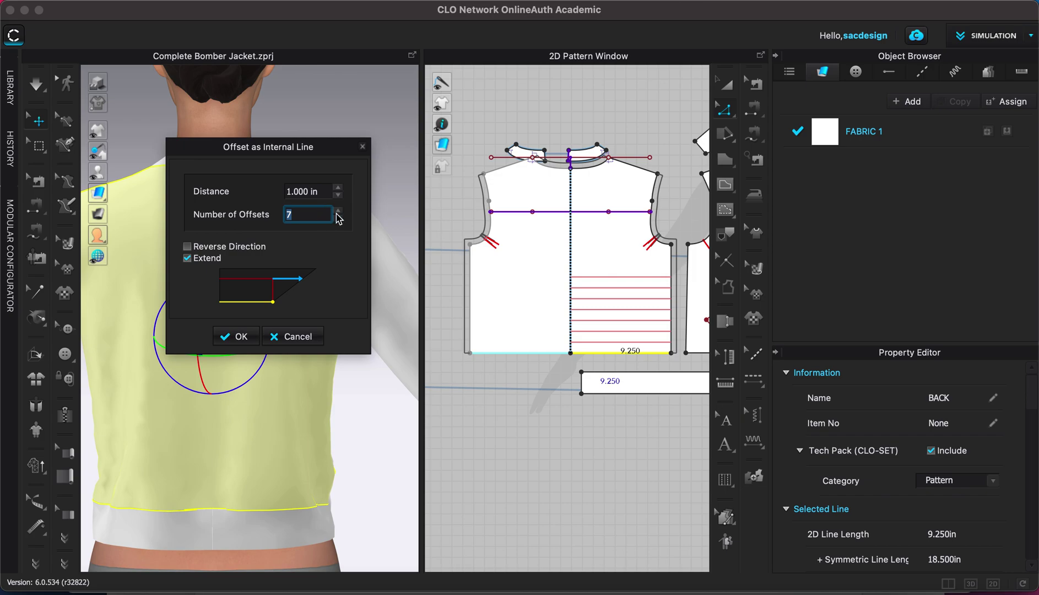
pyautogui.click(338, 188)
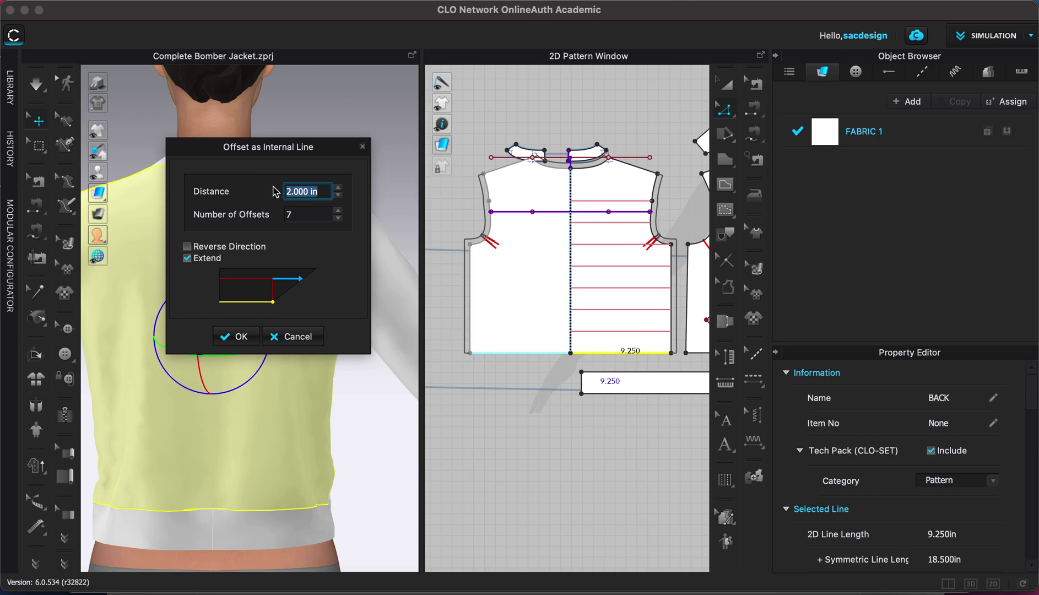
pyautogui.write('1.5')
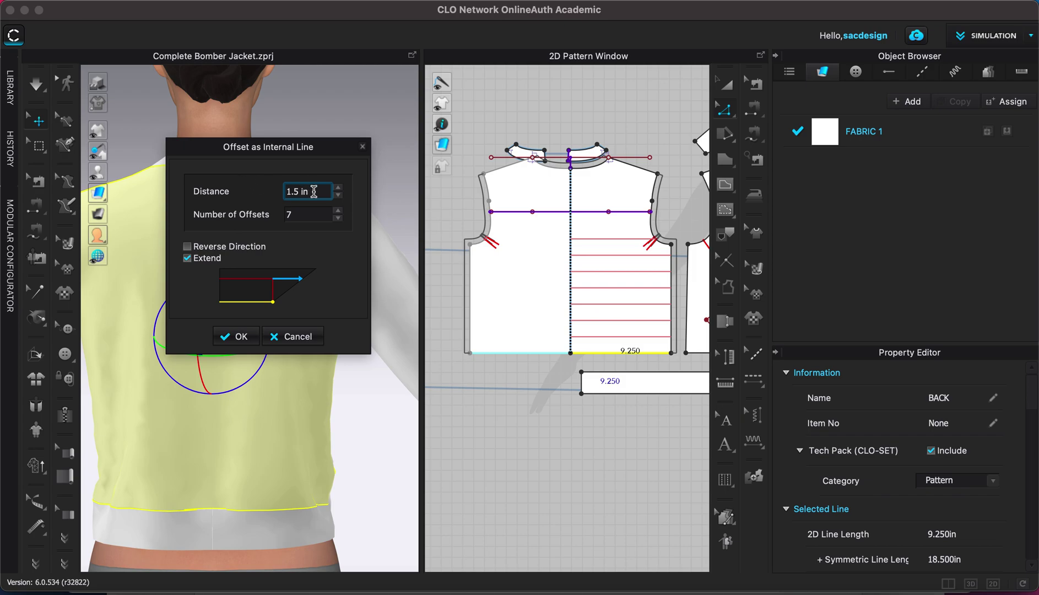
pyautogui.moveTo(276, 191); pyautogui.dragTo(321, 196)
pyautogui.write('1')
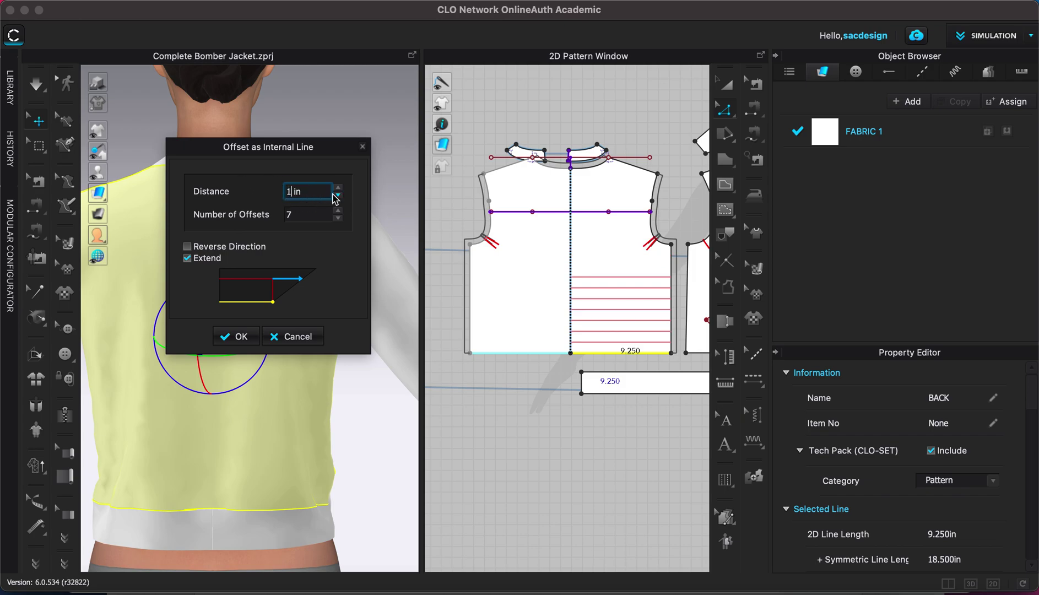
pyautogui.write('.75')
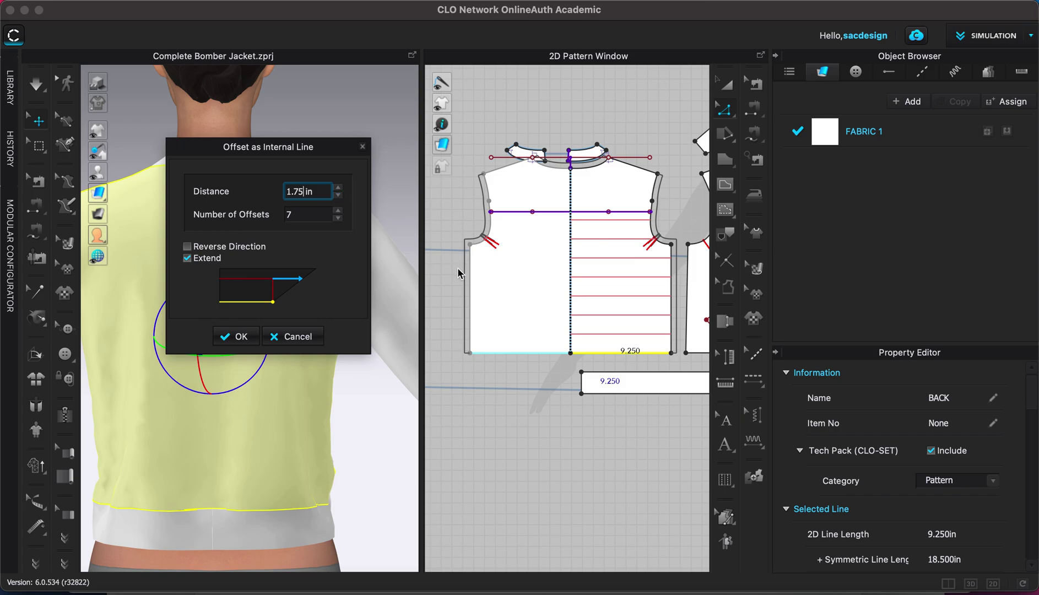
pyautogui.click(338, 211)
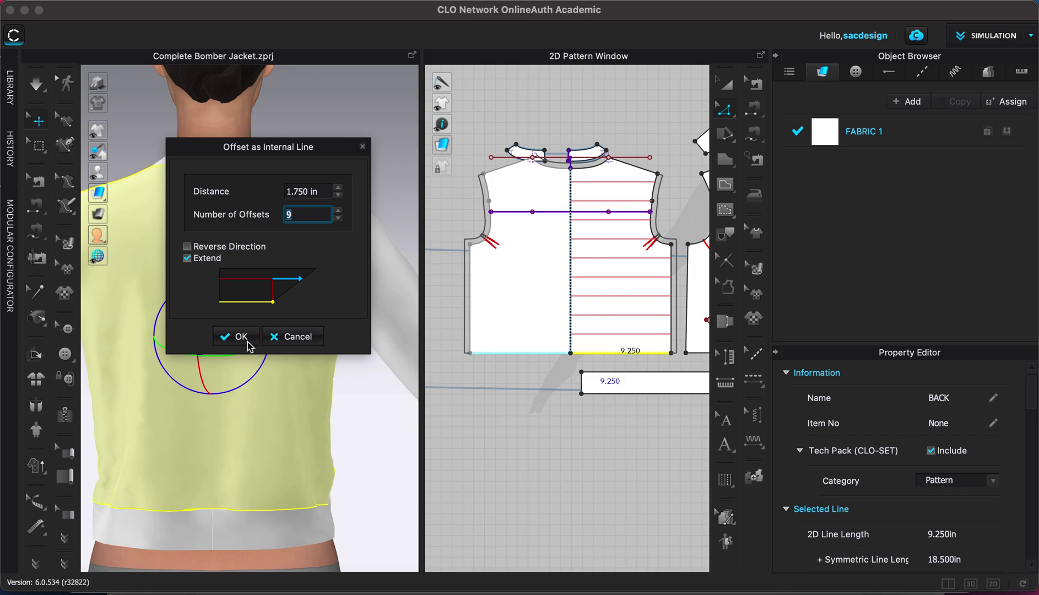
pyautogui.click(241, 337)
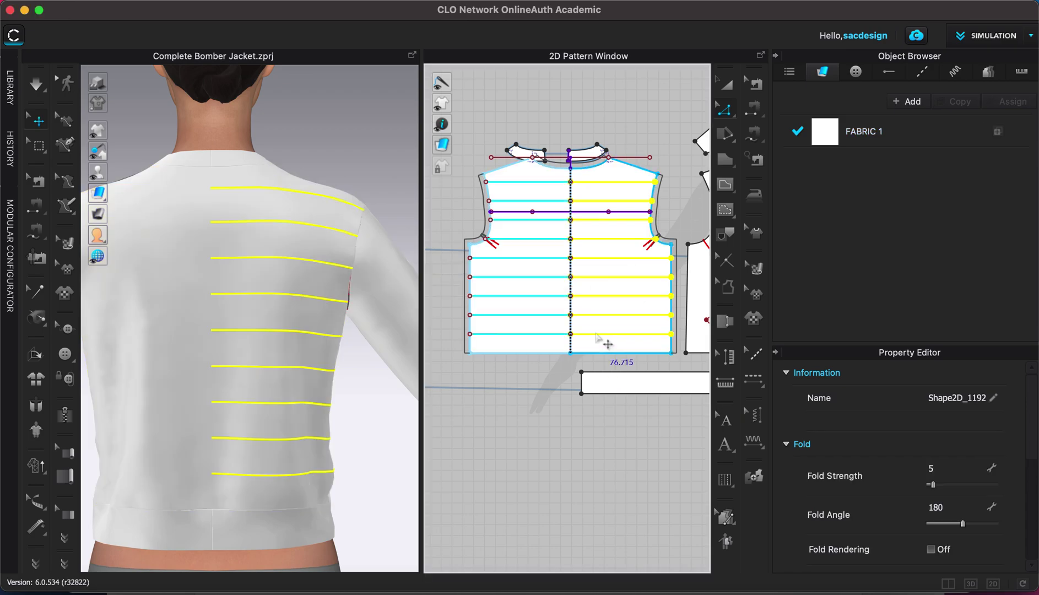
pyautogui.rightClick(596, 334)
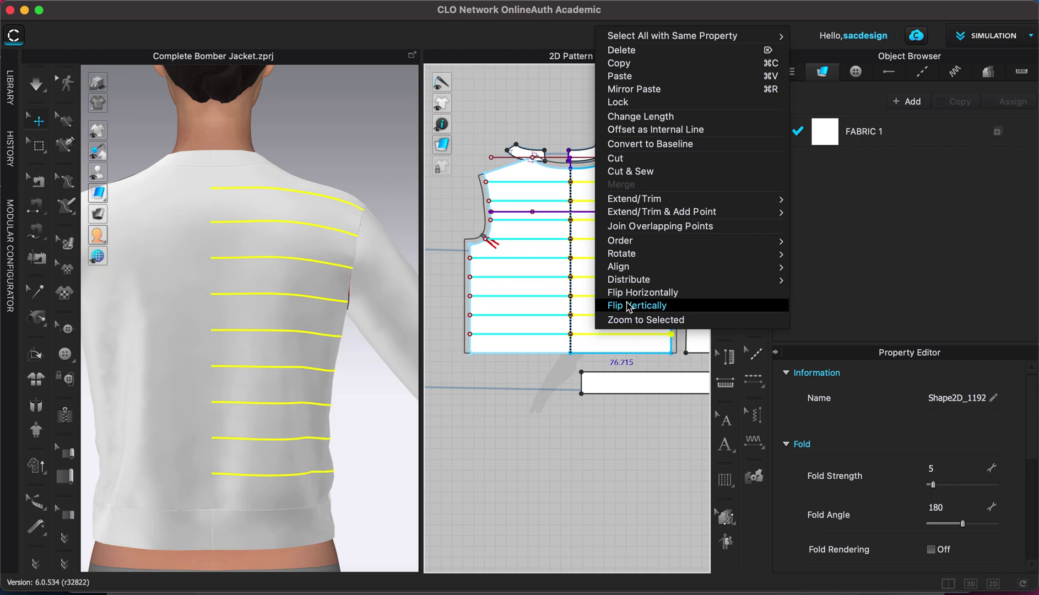
pyautogui.moveTo(622, 253)
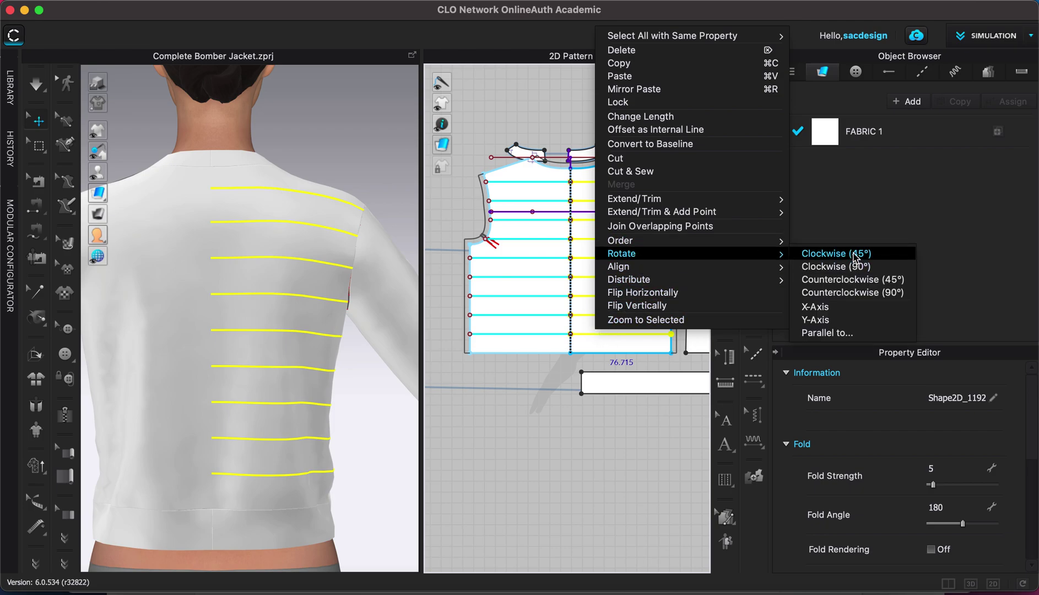
# Rotate the lines 45° clockwise and extend them to the BACK outline as a diamond grid
pyautogui.click(855, 255)
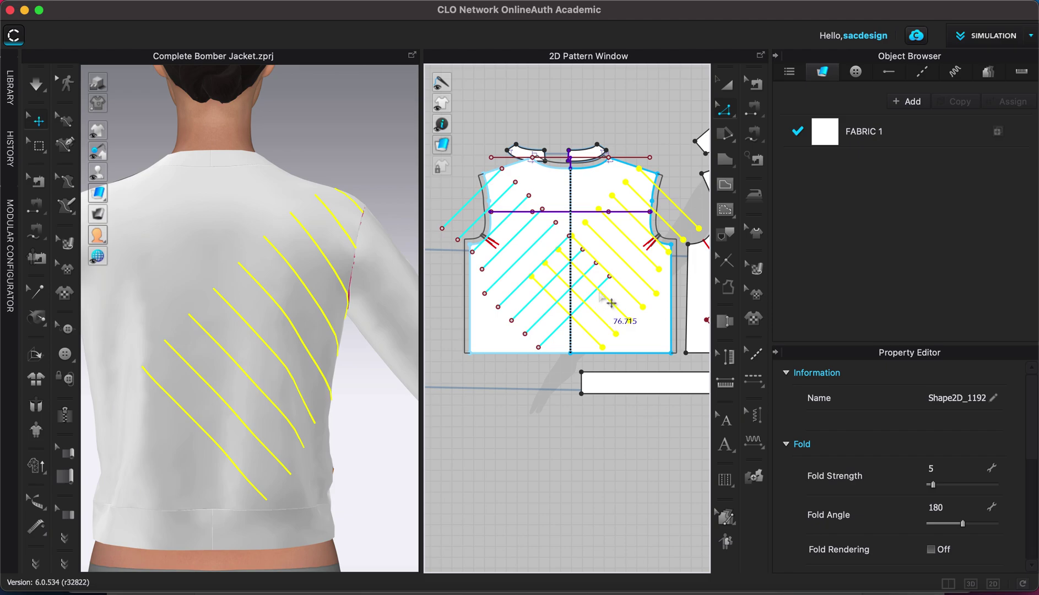
pyautogui.rightClick(600, 296)
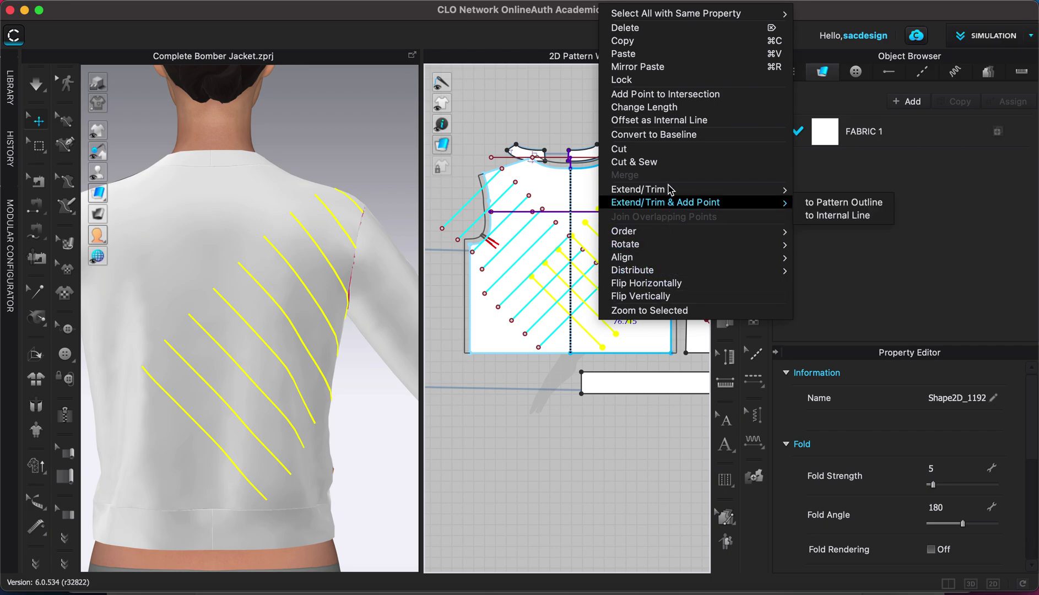
pyautogui.moveTo(638, 189)
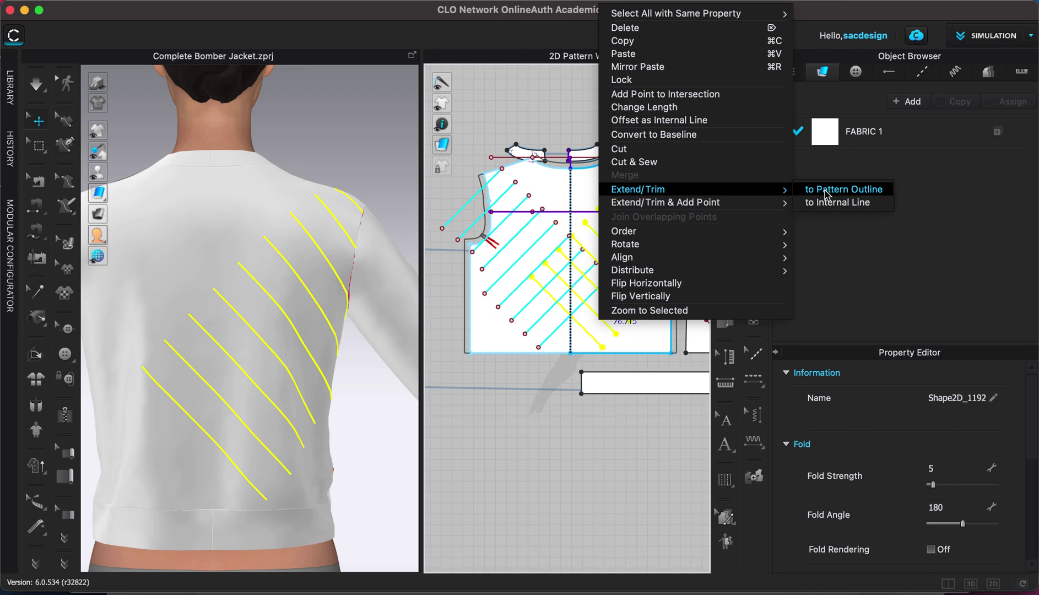
pyautogui.click(827, 194)
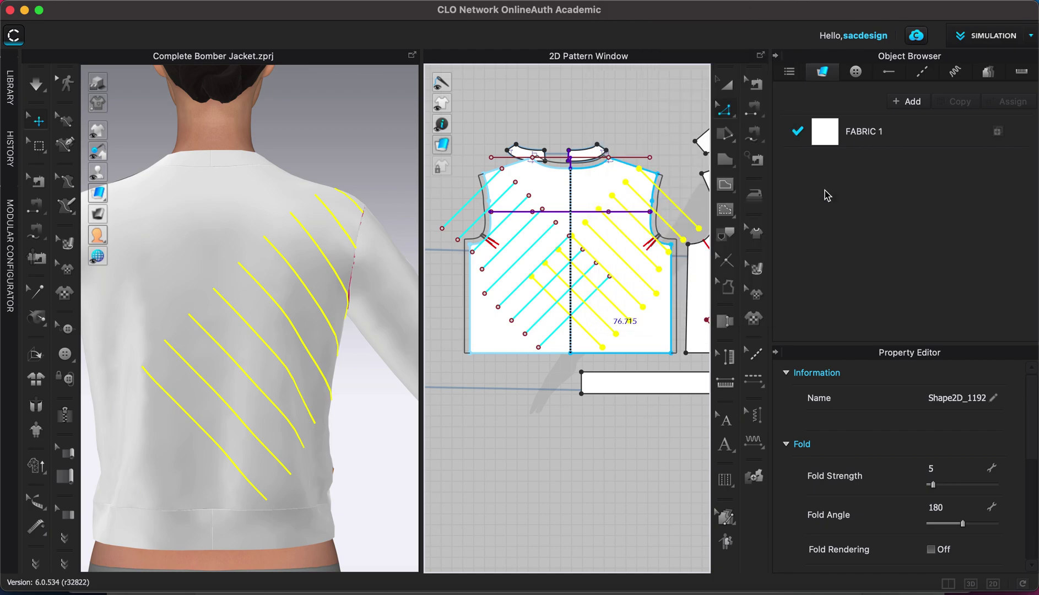
pyautogui.click(679, 275)
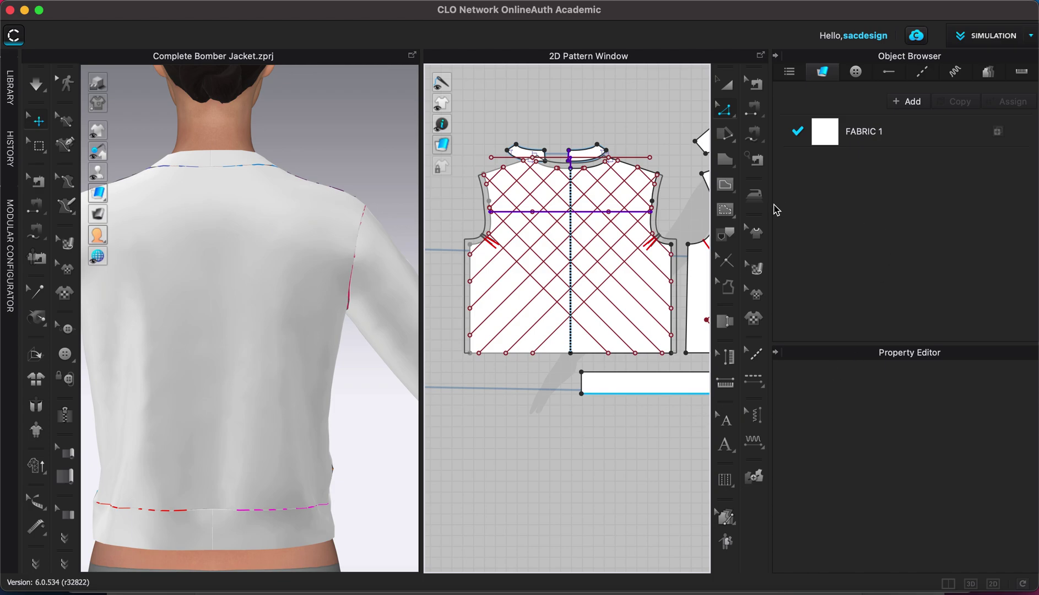
# Switch to internal polygon mode, return to Edit Pattern, and select the whole BACK piece
pyautogui.click(722, 190)
pyautogui.moveTo(722, 190); pyautogui.dragTo(810, 187)
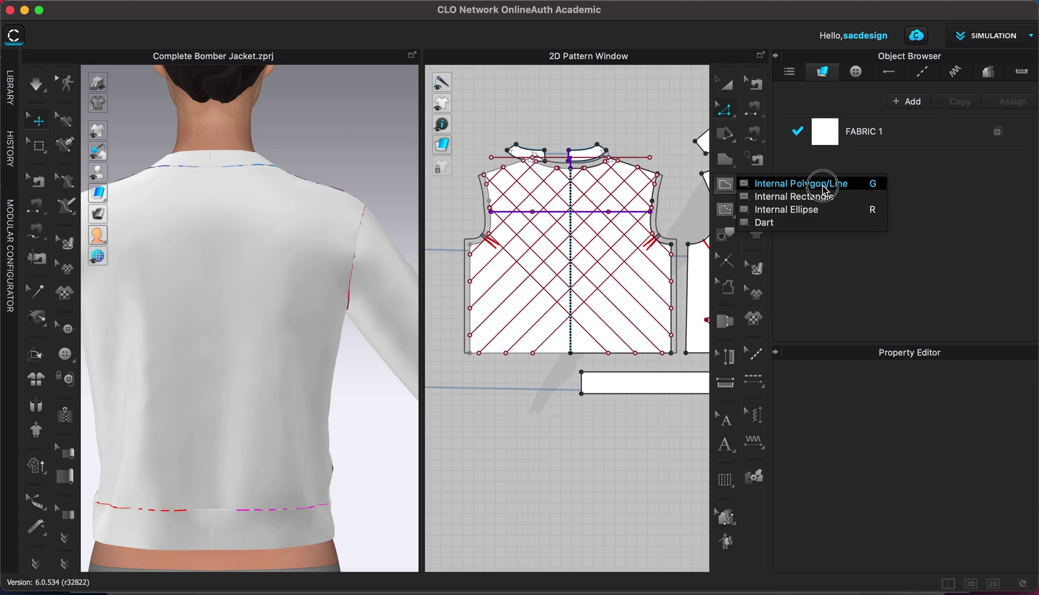
pyautogui.click(823, 185)
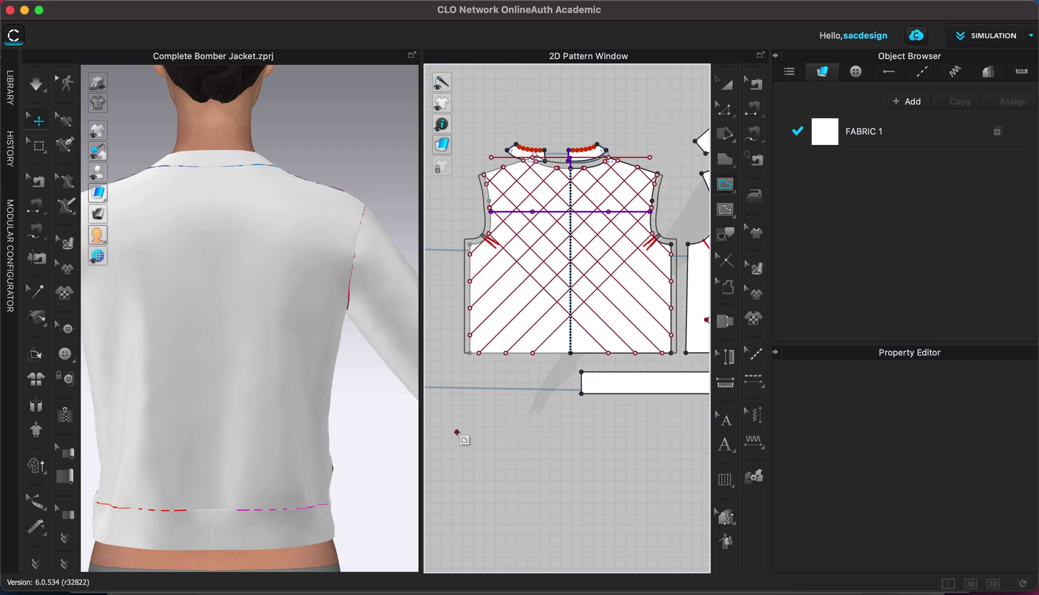
pyautogui.click(727, 91)
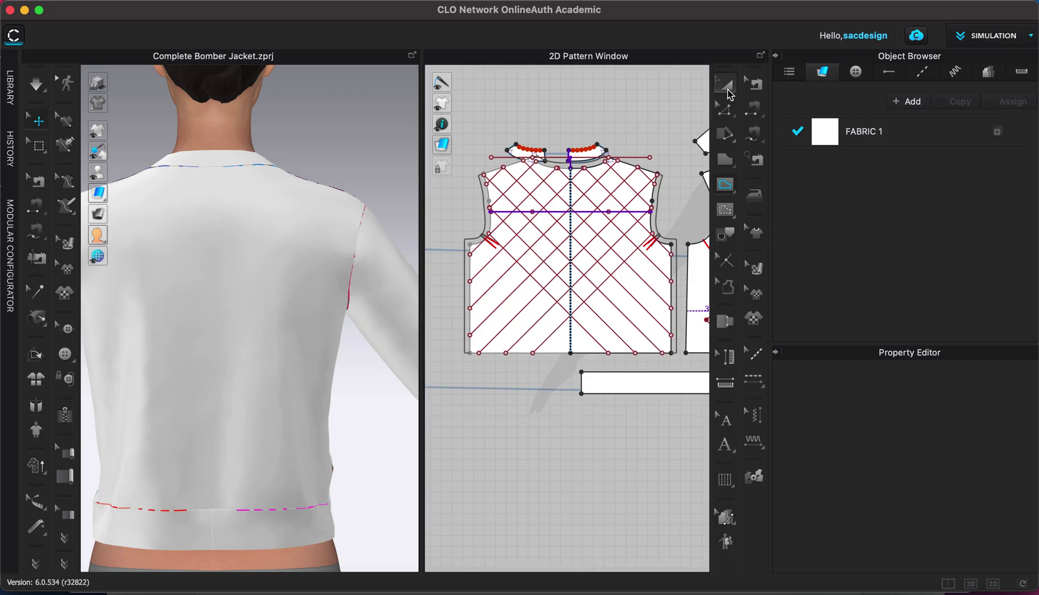
pyautogui.click(530, 323)
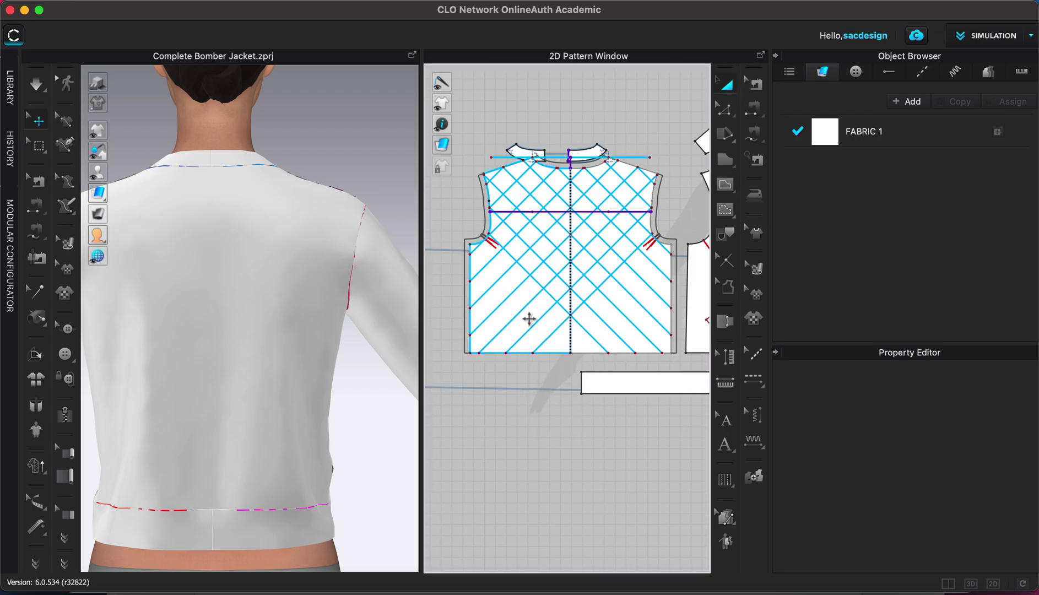
pyautogui.click(531, 321)
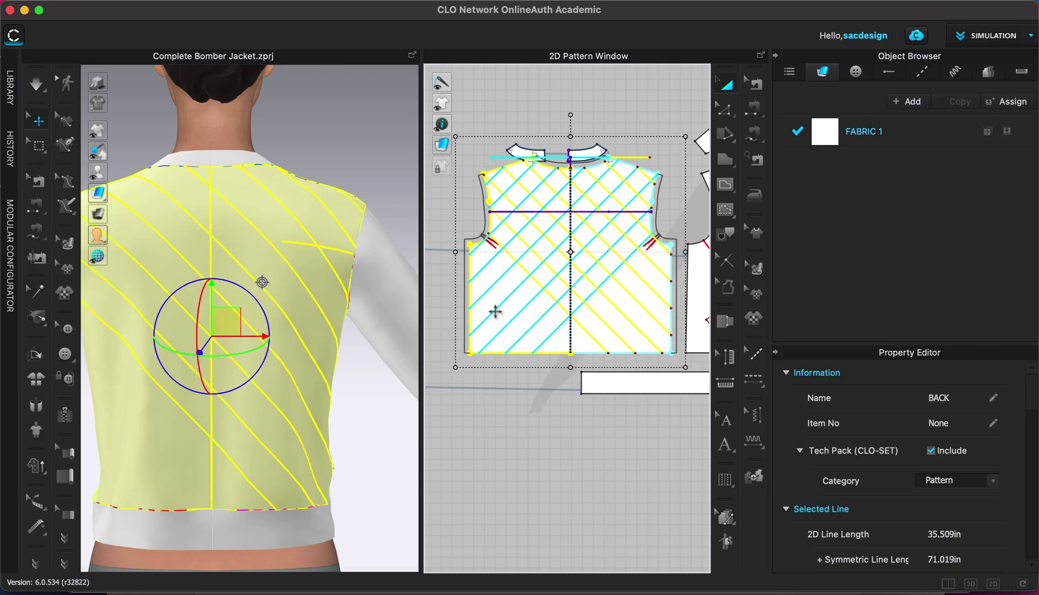
# Remove Linked Editing from BACK and create its Layer Clone (Under) copy, BACK_1
pyautogui.rightClick(498, 312)
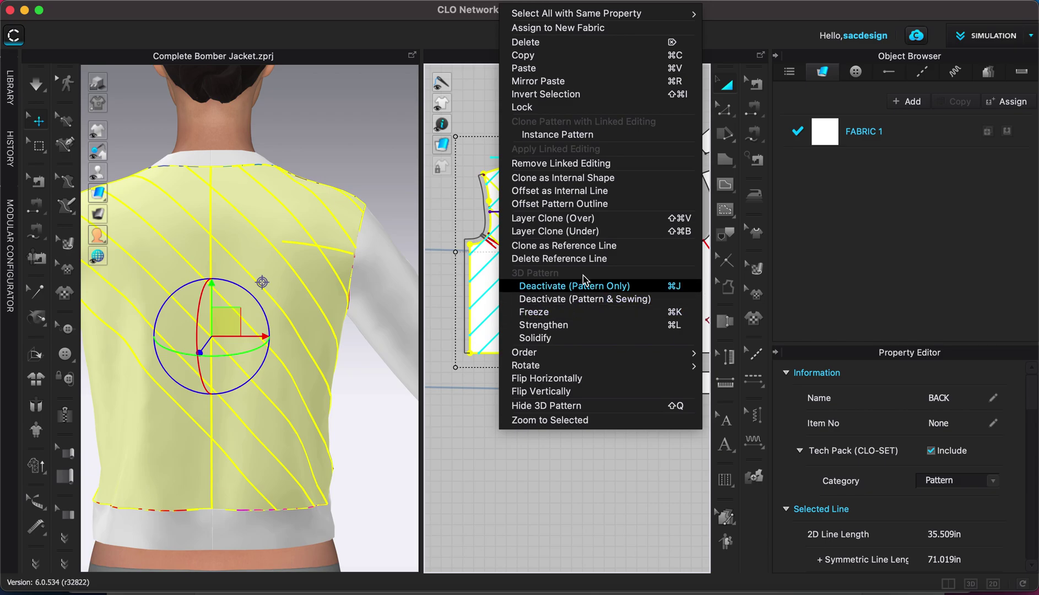
pyautogui.click(589, 163)
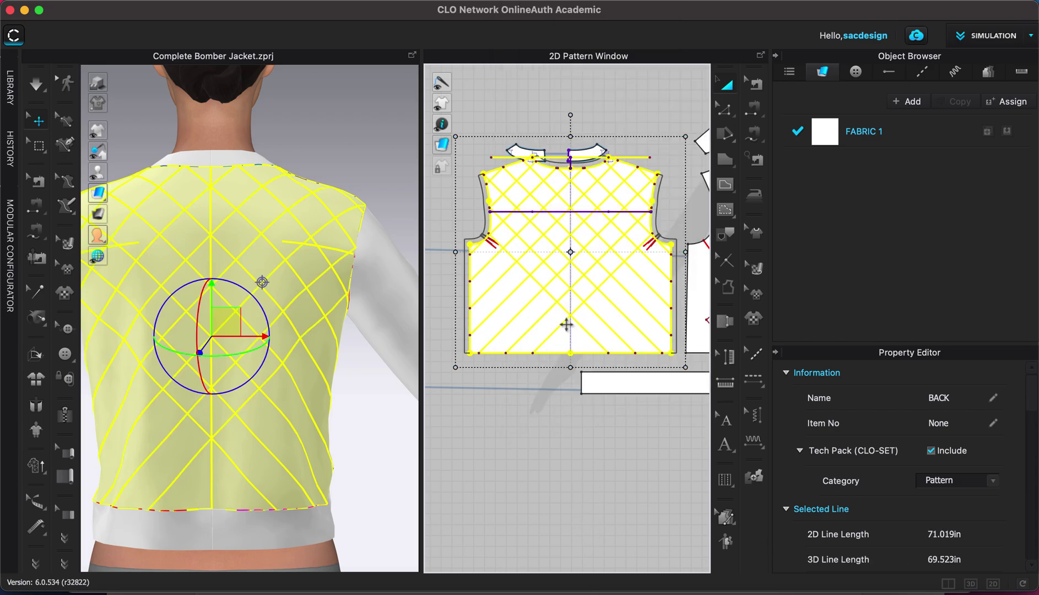
pyautogui.rightClick(559, 321)
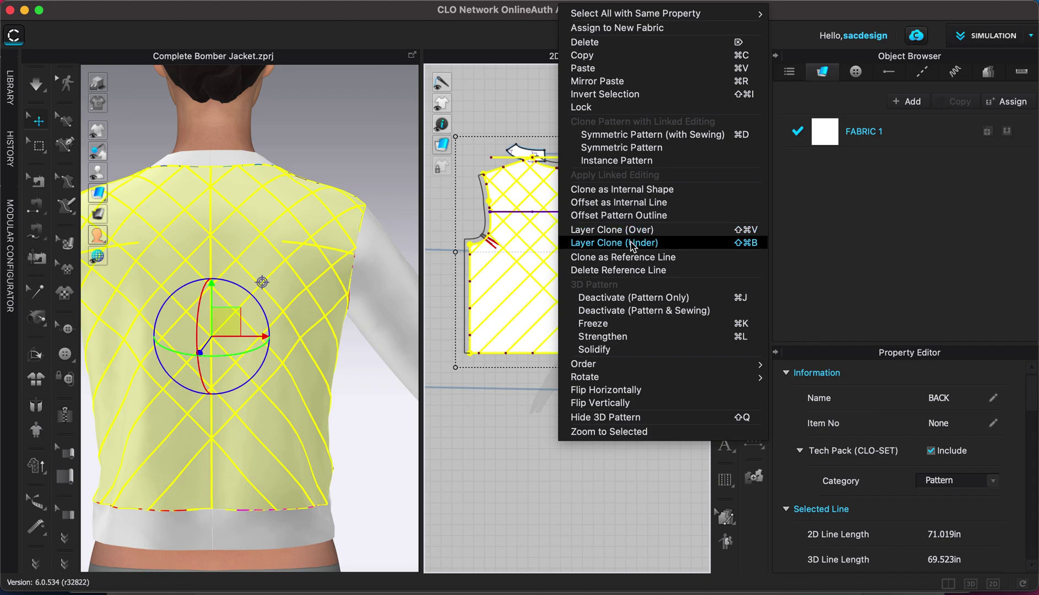
pyautogui.click(632, 243)
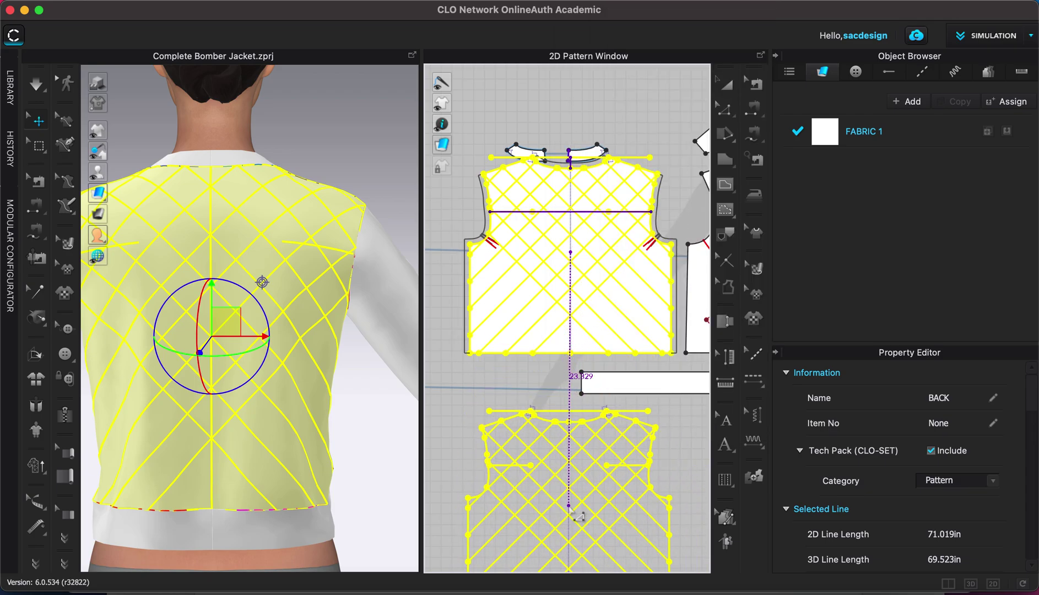
pyautogui.click(569, 505)
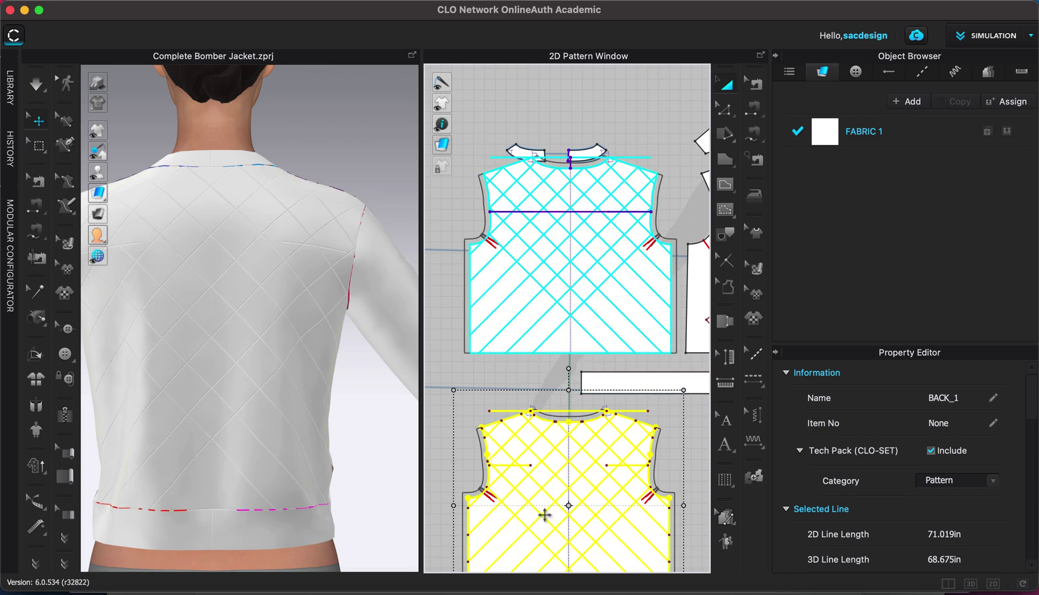
# Leave topstitching, collapse and restore the Property Editor, and return to Transform Pattern
pyautogui.click(754, 84)
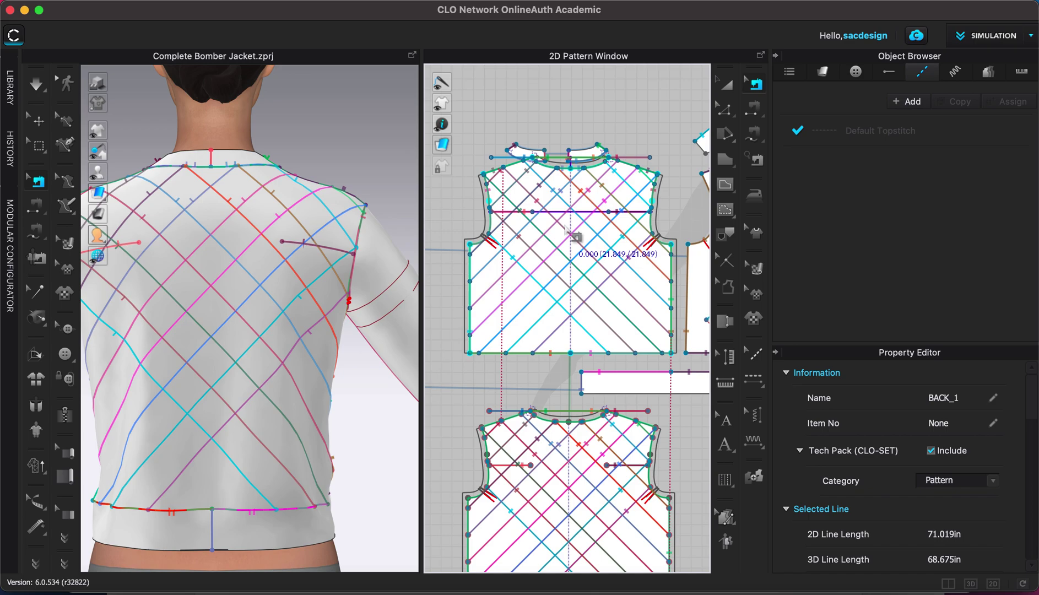
pyautogui.click(777, 354)
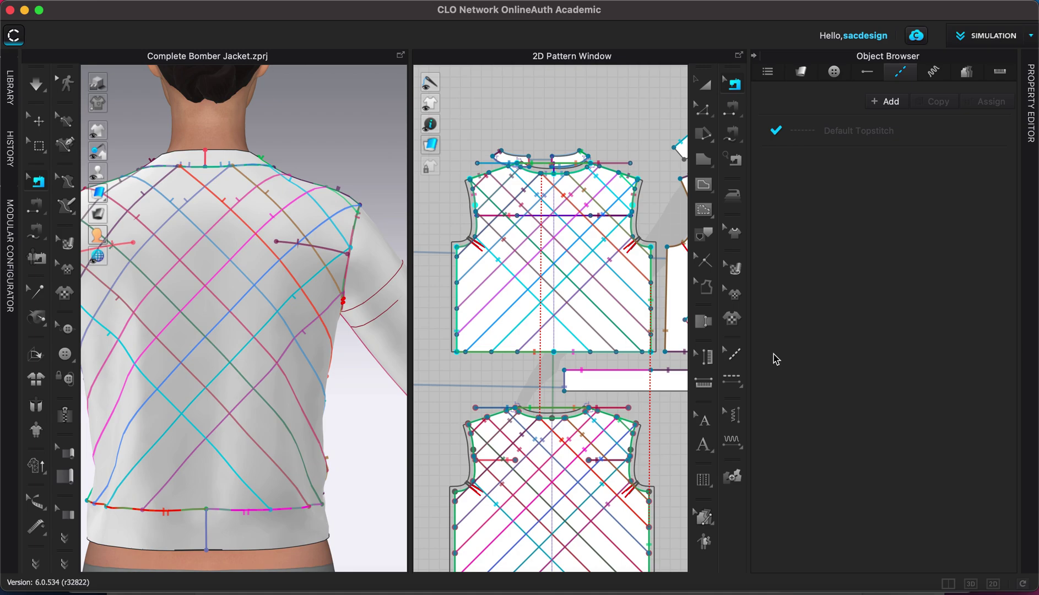
pyautogui.click(1033, 131)
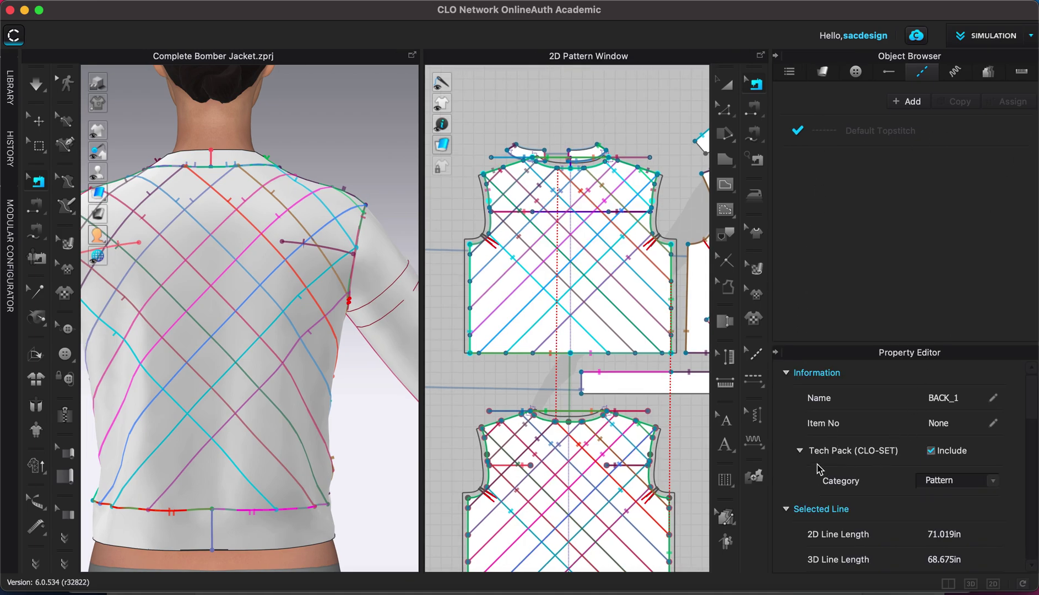
pyautogui.scroll(-2, 835, 465)
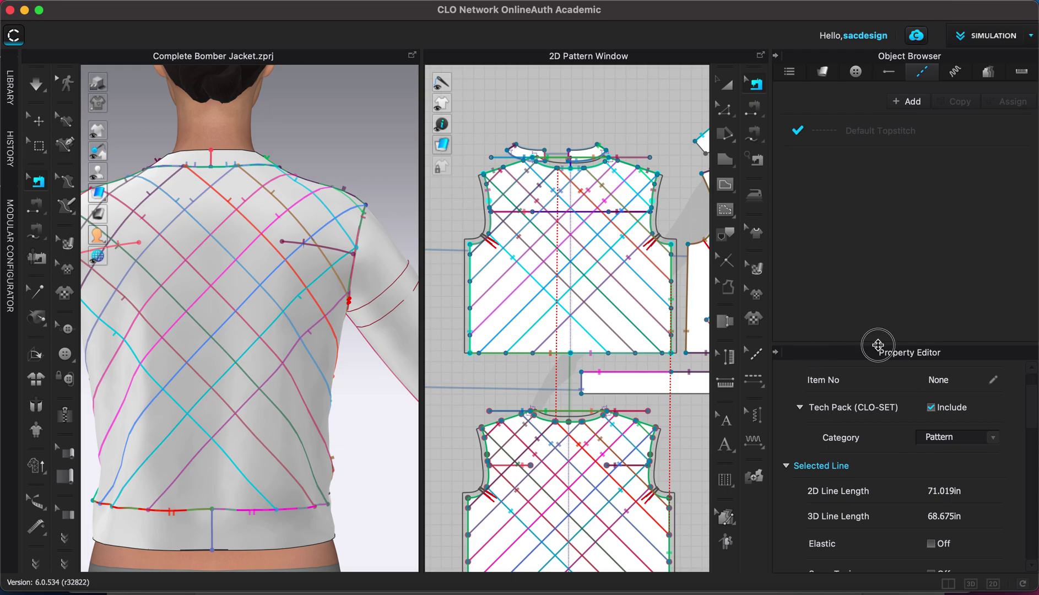
pyautogui.moveTo(878, 345); pyautogui.dragTo(881, 210)
pyautogui.scroll(-4, 937, 491)
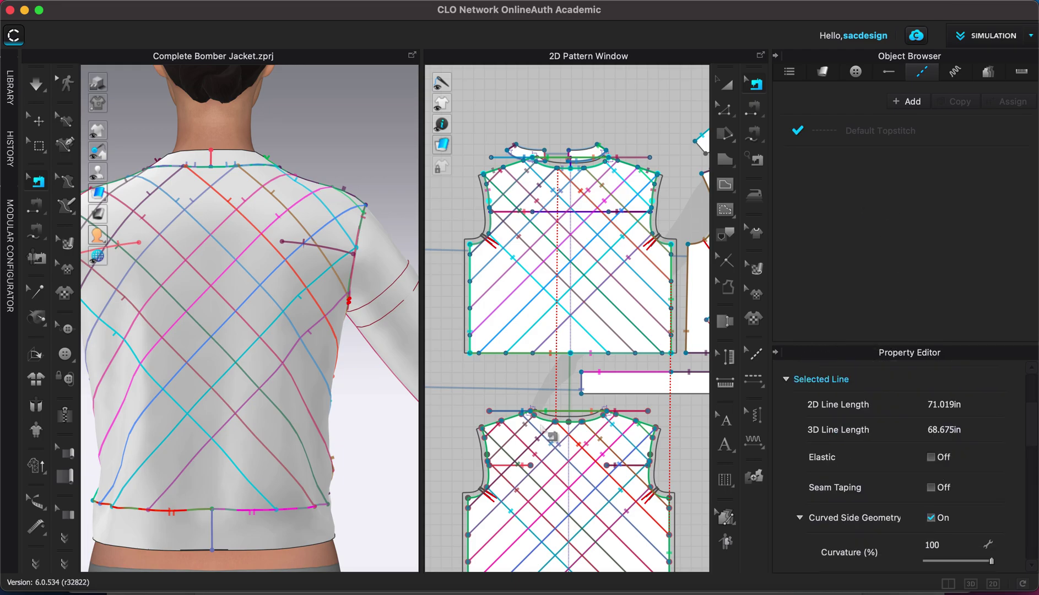
pyautogui.click(727, 83)
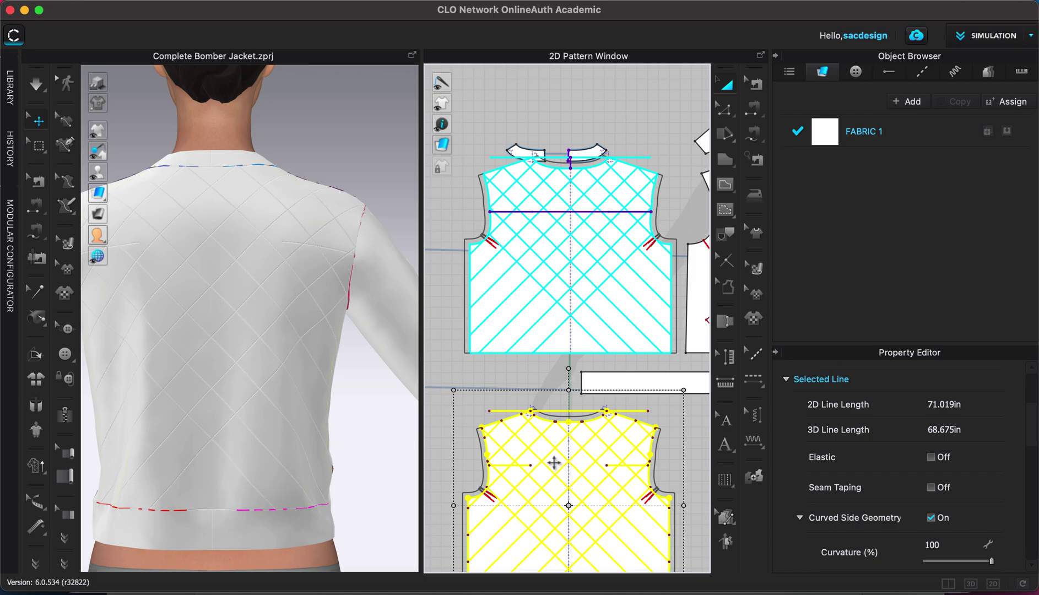
# Select both layered back pieces and set their Pressure values to 10 and -10
pyautogui.click(554, 436)
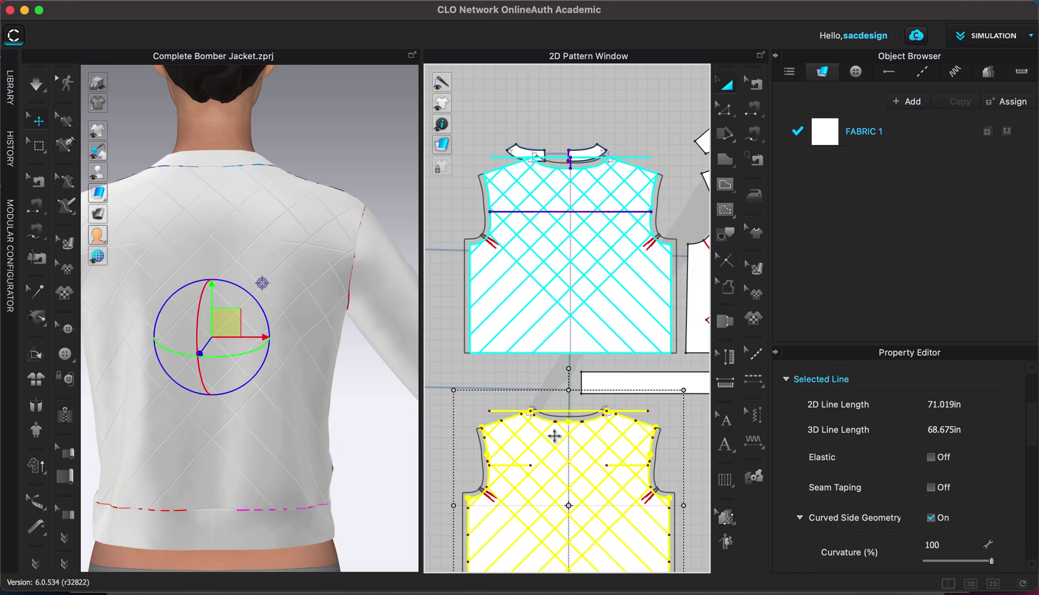
pyautogui.click(564, 338)
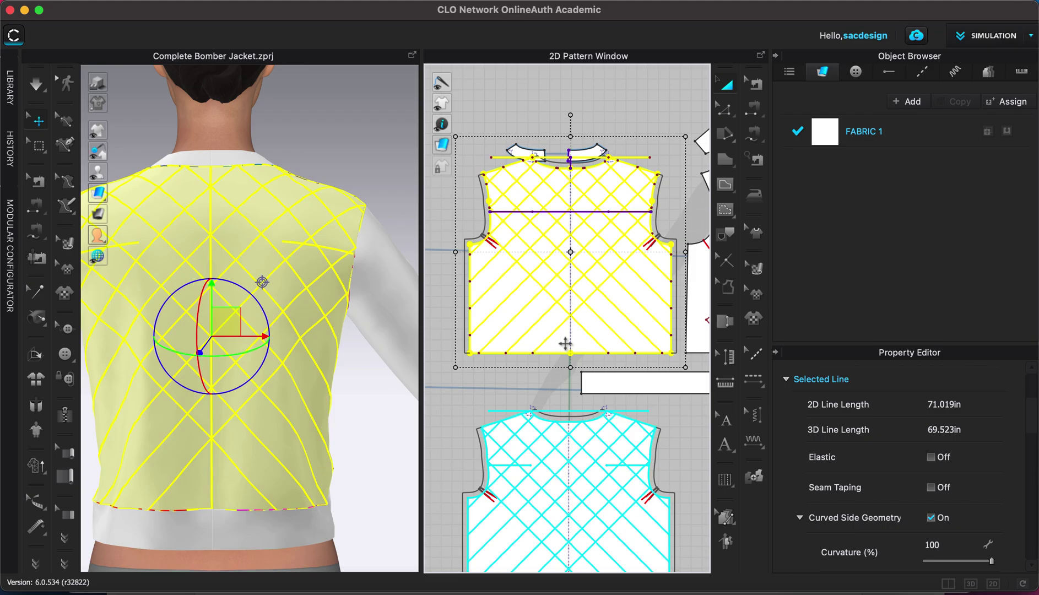
pyautogui.click(571, 445)
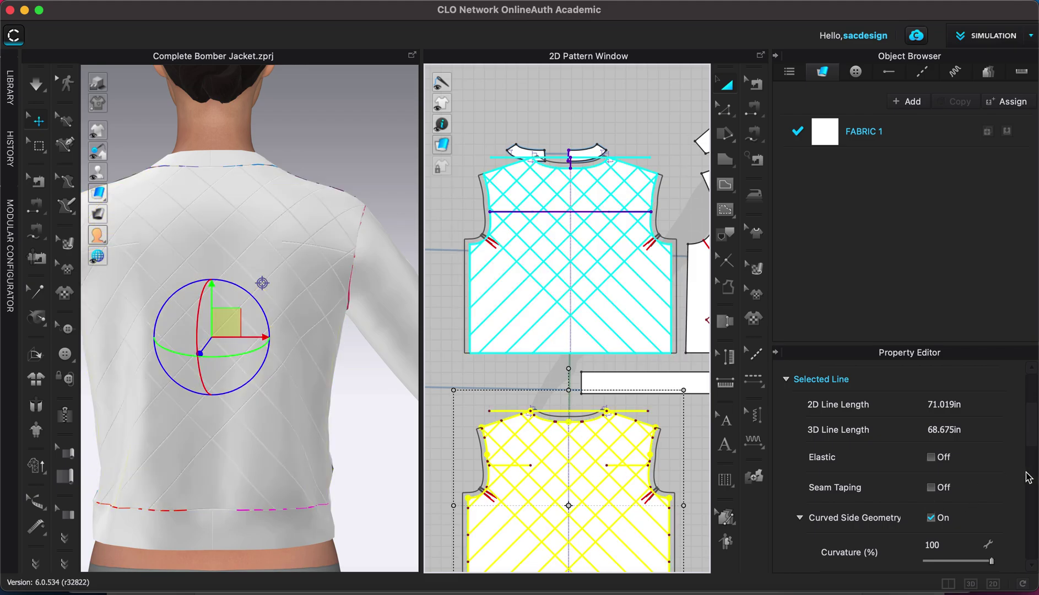
pyautogui.scroll(-3, 932, 484)
pyautogui.scroll(-2, 932, 484)
pyautogui.scroll(-2, 931, 484)
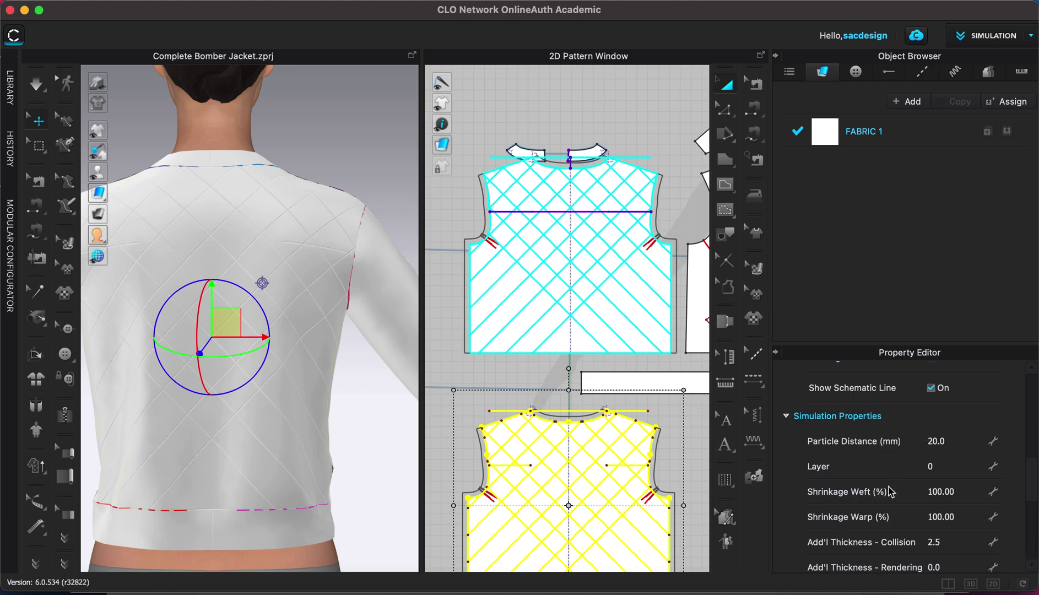
pyautogui.scroll(-3, 890, 491)
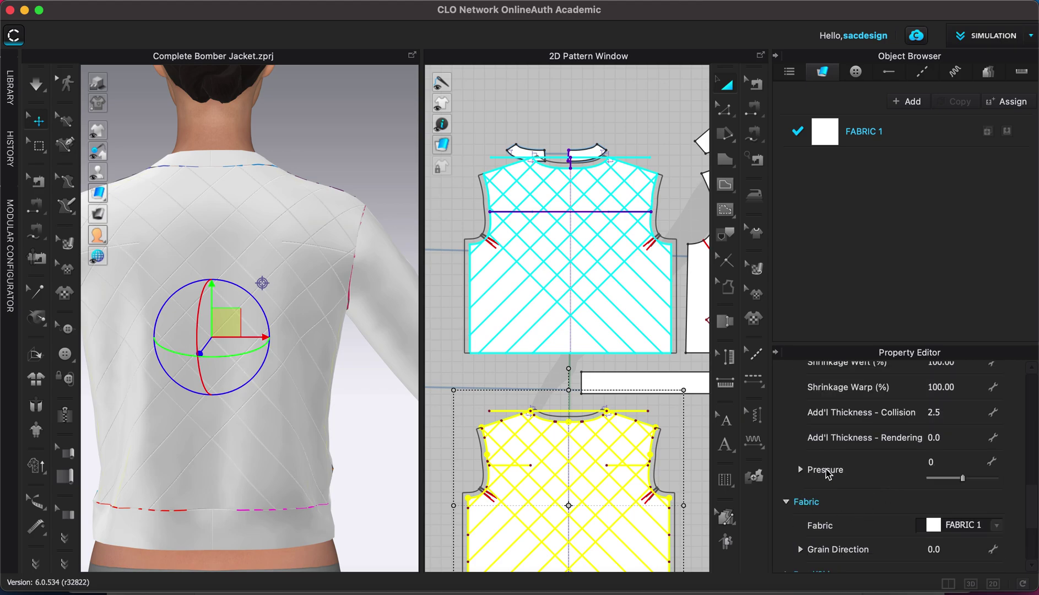
pyautogui.click(940, 463)
pyautogui.click(567, 339)
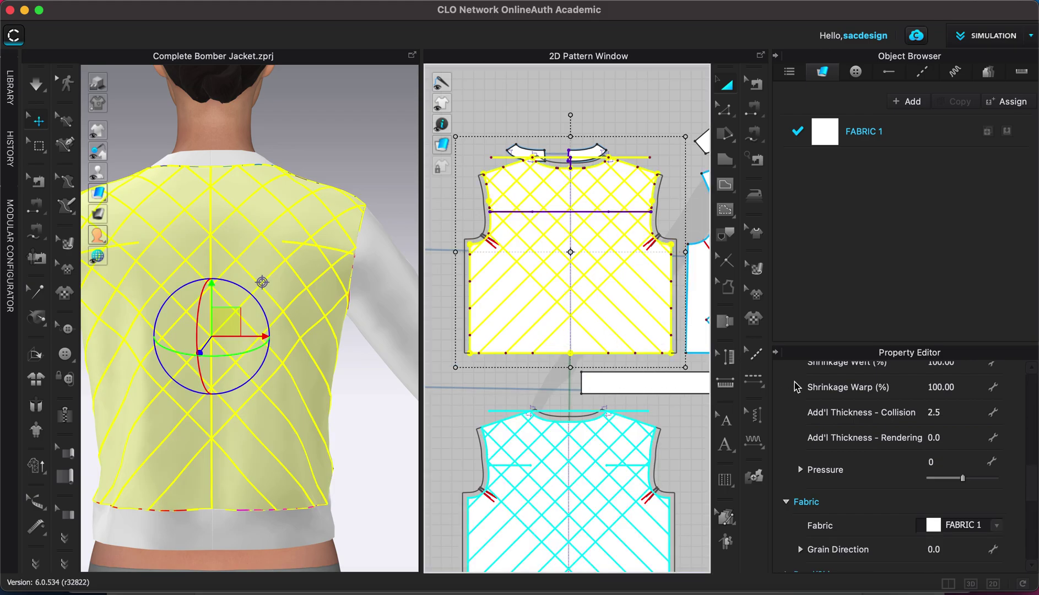
pyautogui.click(936, 463)
pyautogui.write('10')
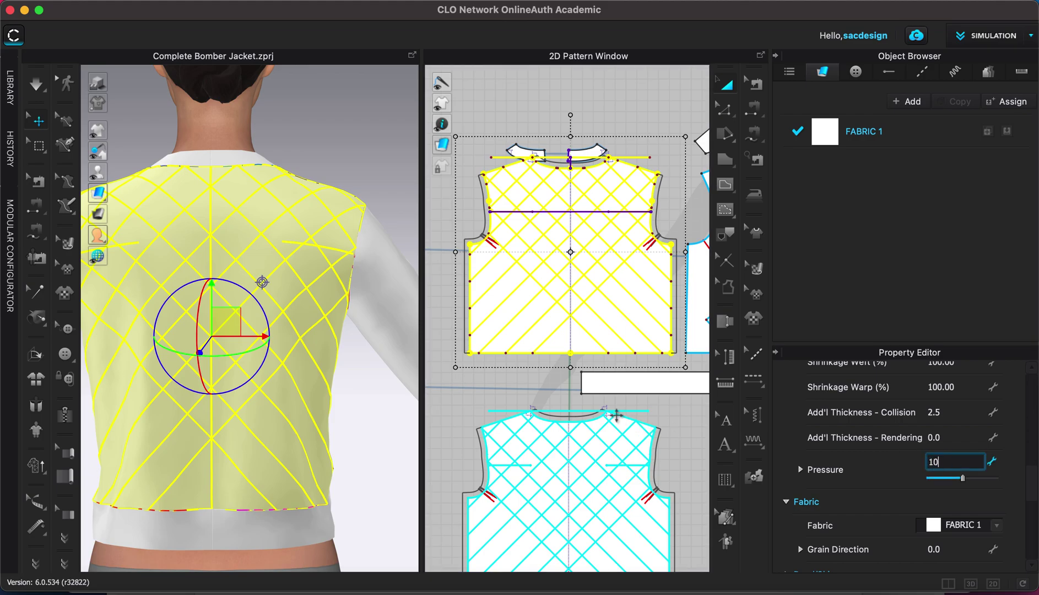
pyautogui.click(469, 402)
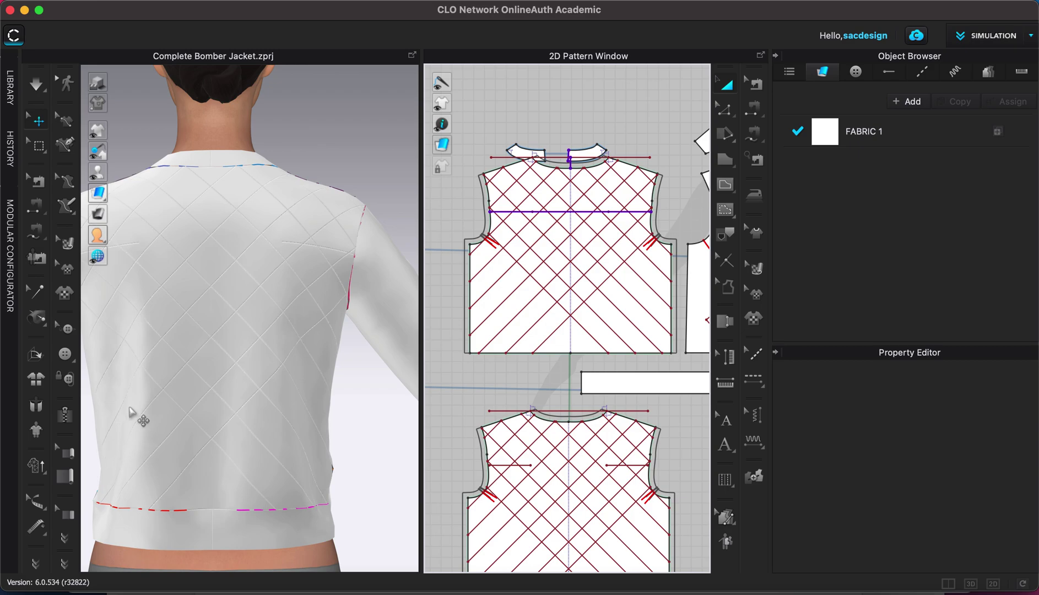
# Run the simulation and orbit to view the puffed quilted diamonds on the jacket back
pyautogui.moveTo(144, 383); pyautogui.dragTo(205, 389, button='right')
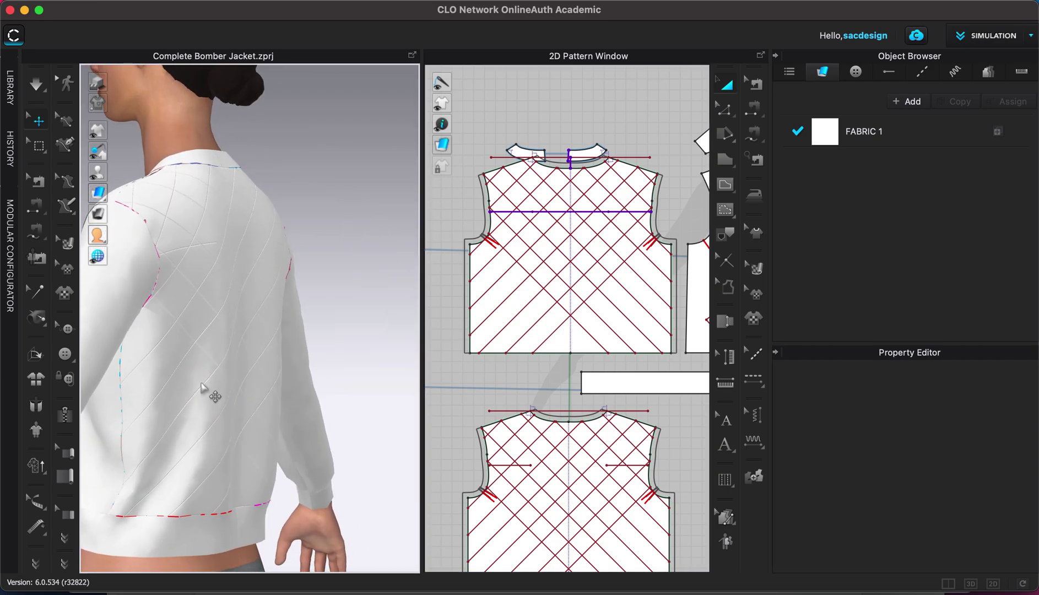
pyautogui.moveTo(202, 386); pyautogui.dragTo(254, 377, button='middle')
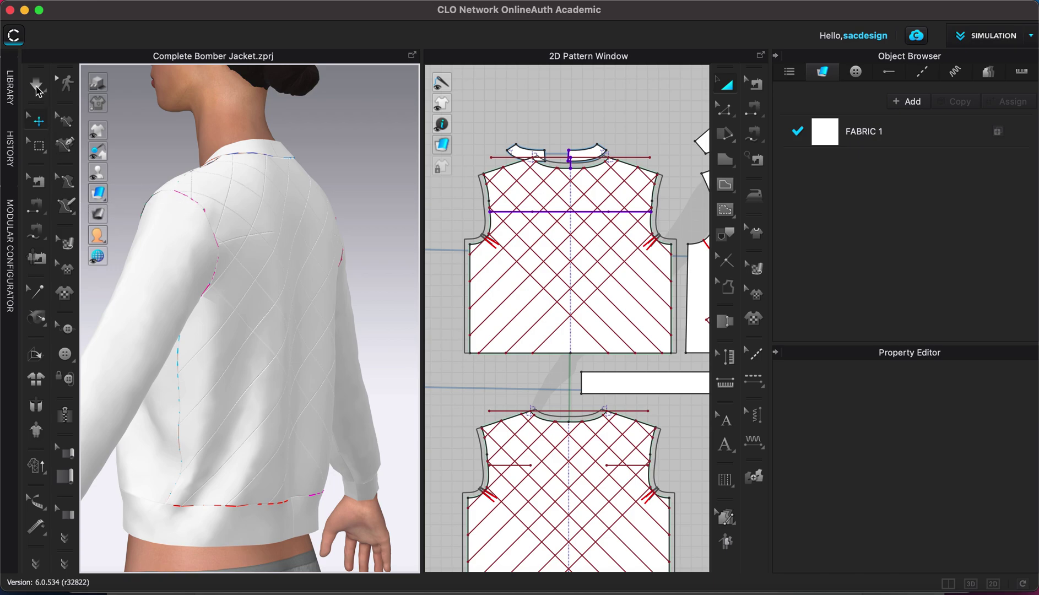
pyautogui.click(36, 86)
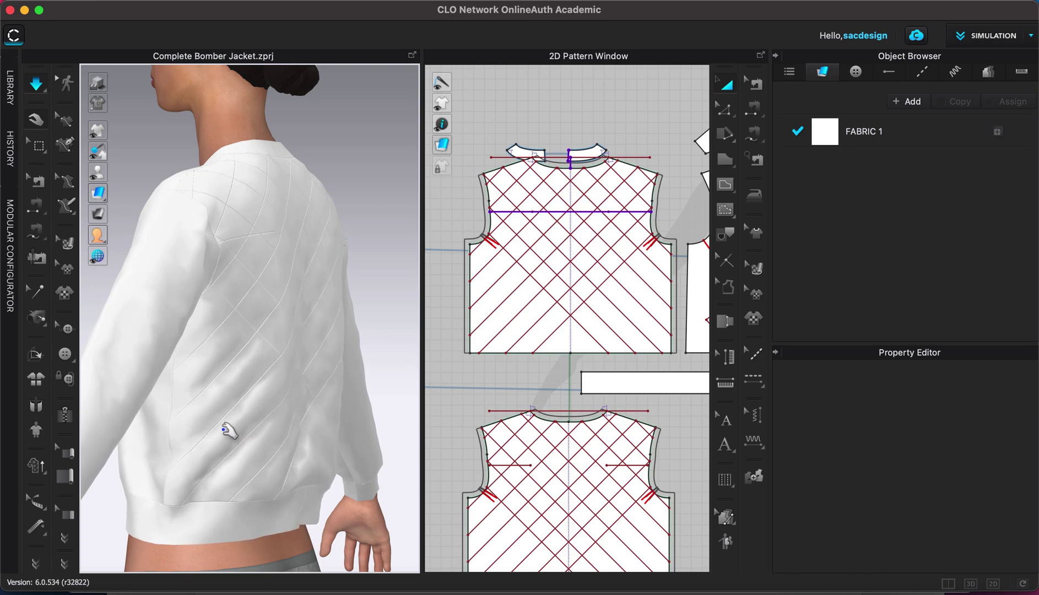
pyautogui.moveTo(255, 412)
pyautogui.mouseDown(button='right')
pyautogui.moveTo(155, 424)
pyautogui.moveTo(304, 422)
pyautogui.moveTo(274, 420)
pyautogui.mouseUp(button='right')
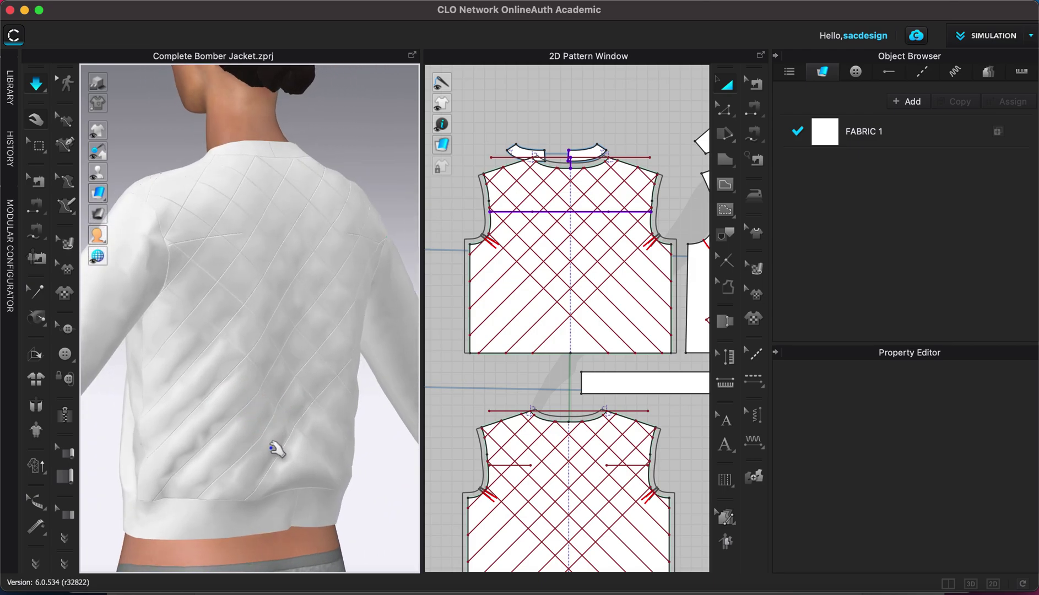
# Set FABRIC 1's colour to dark red 930000 (Red 3)
pyautogui.doubleClick(824, 133)
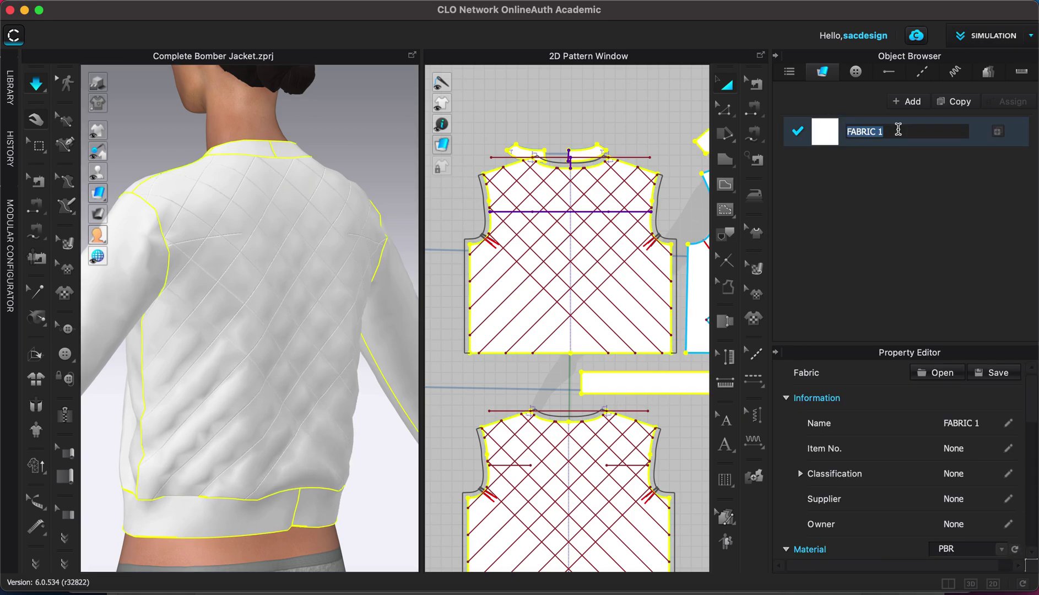
pyautogui.click(823, 130)
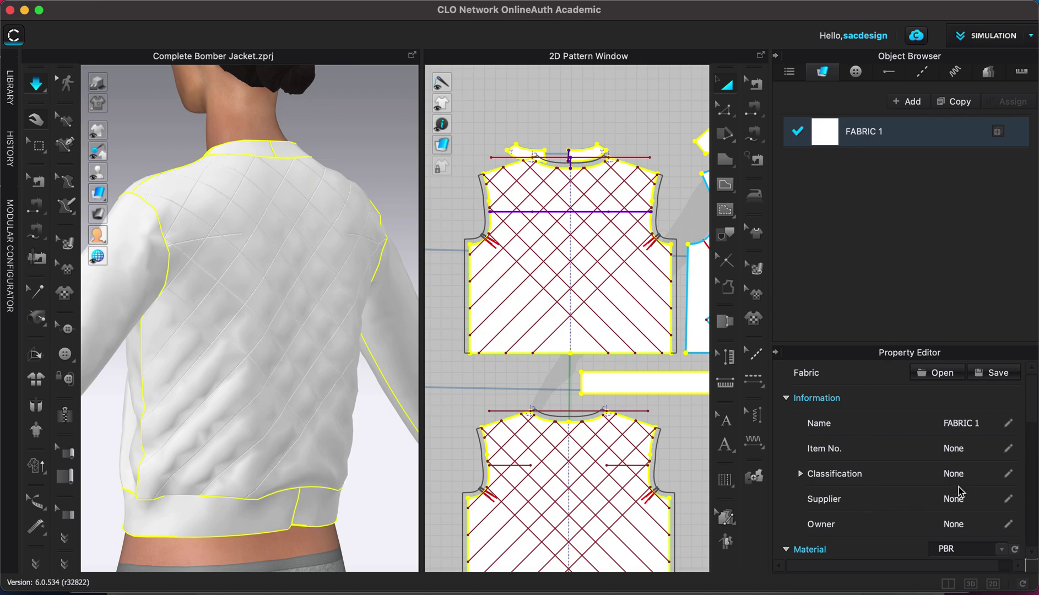
pyautogui.scroll(-2, 959, 491)
pyautogui.scroll(-2, 962, 492)
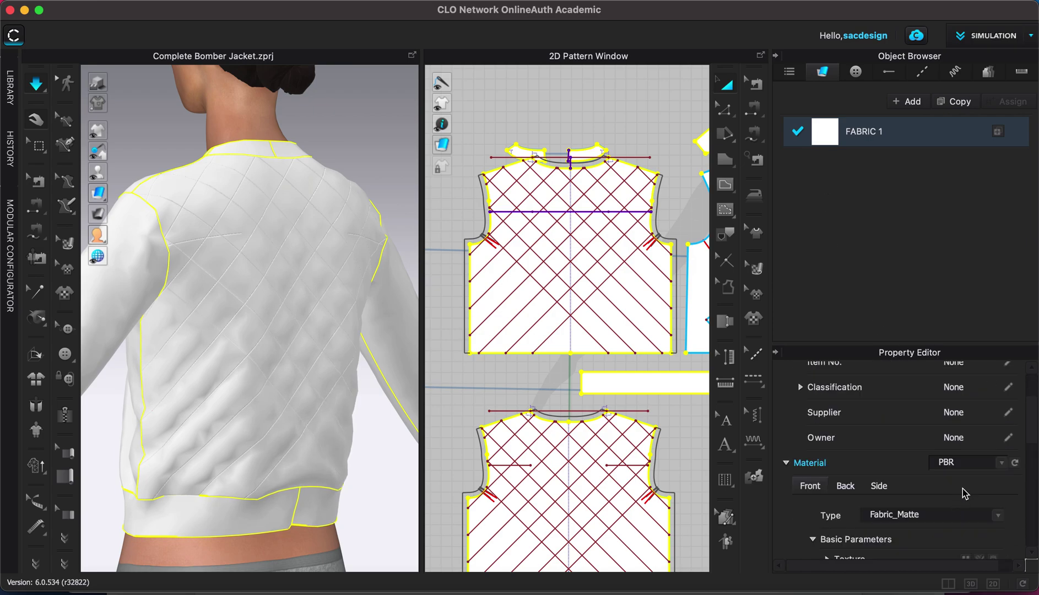
pyautogui.scroll(-5, 963, 492)
pyautogui.scroll(-1, 963, 493)
pyautogui.scroll(-2, 963, 492)
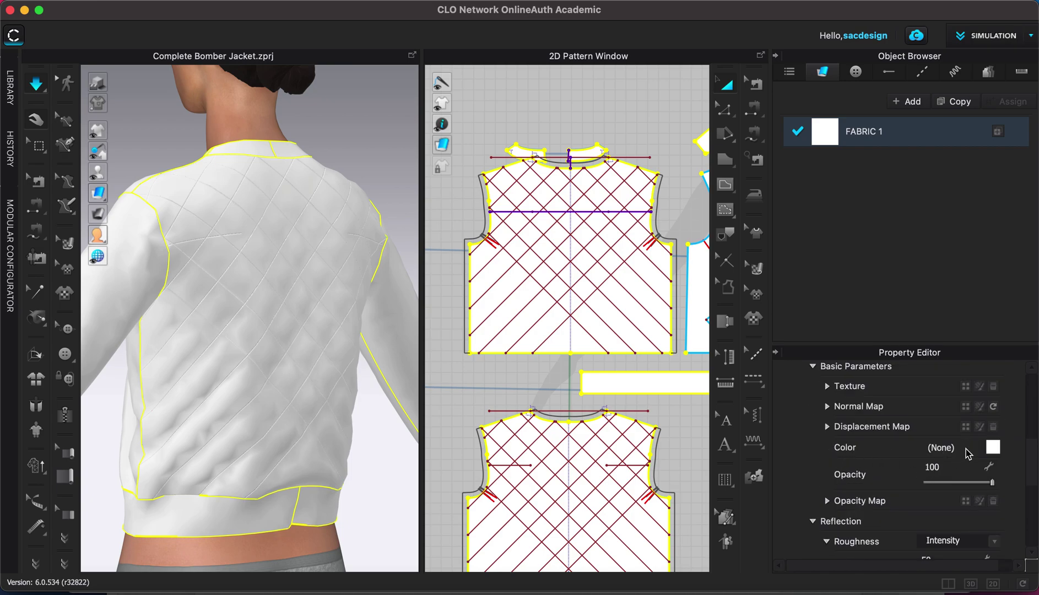
pyautogui.click(993, 450)
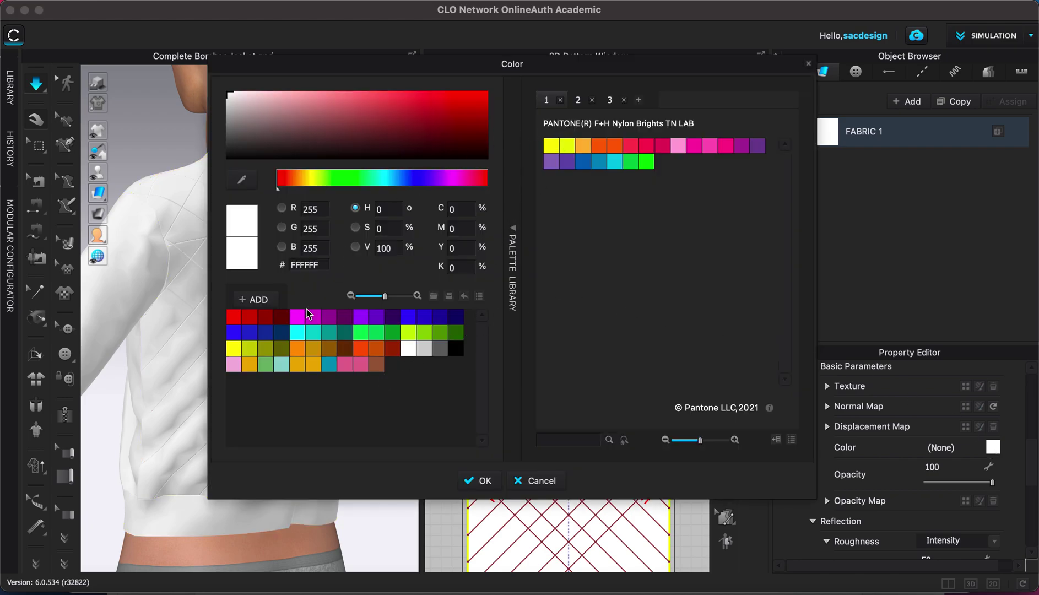
pyautogui.click(266, 318)
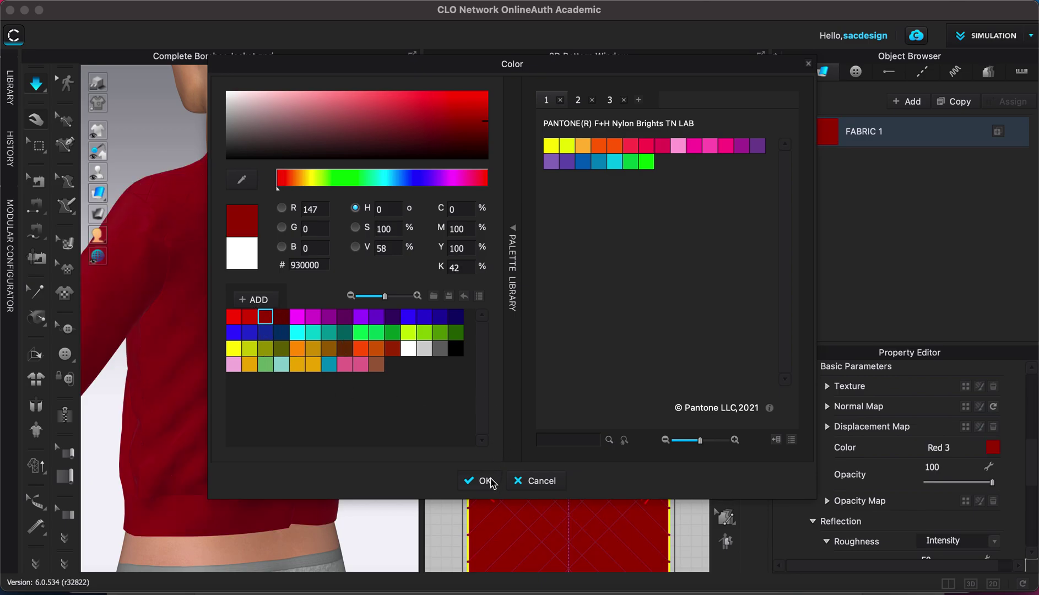
pyautogui.click(487, 481)
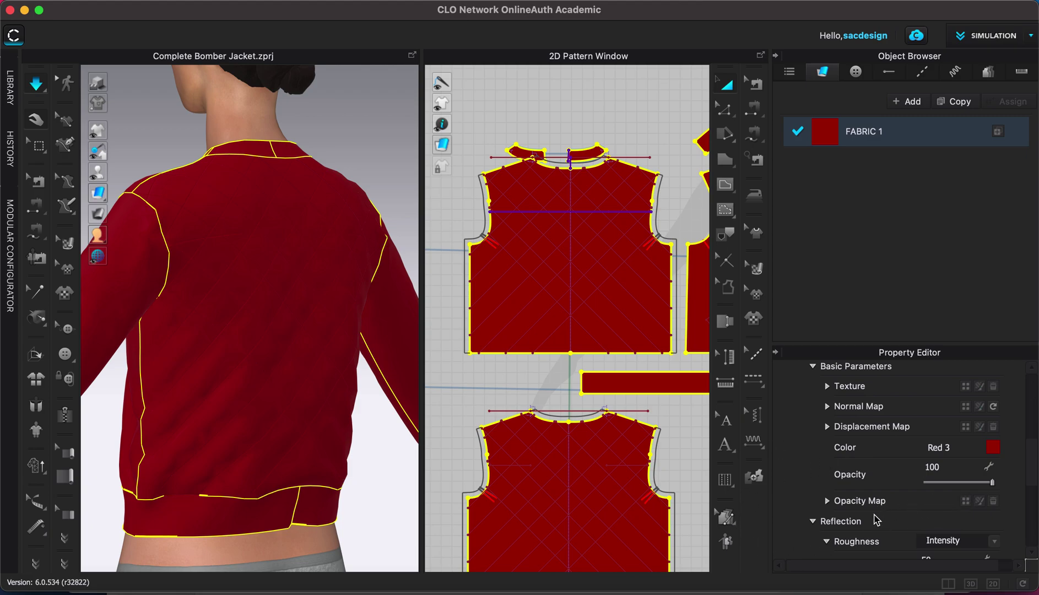
pyautogui.scroll(5, 888, 450)
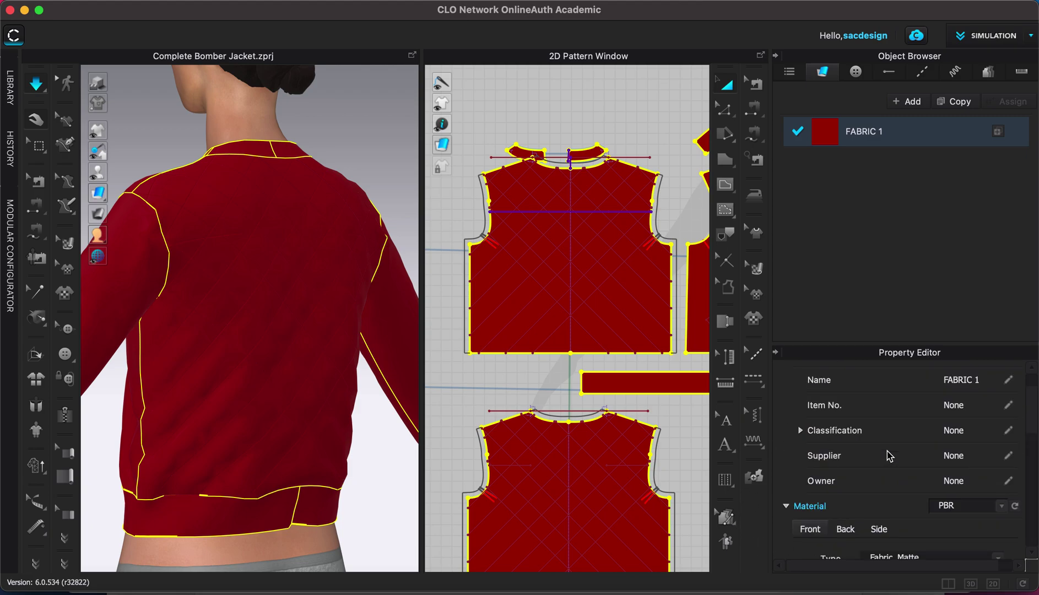
pyautogui.scroll(2, 890, 455)
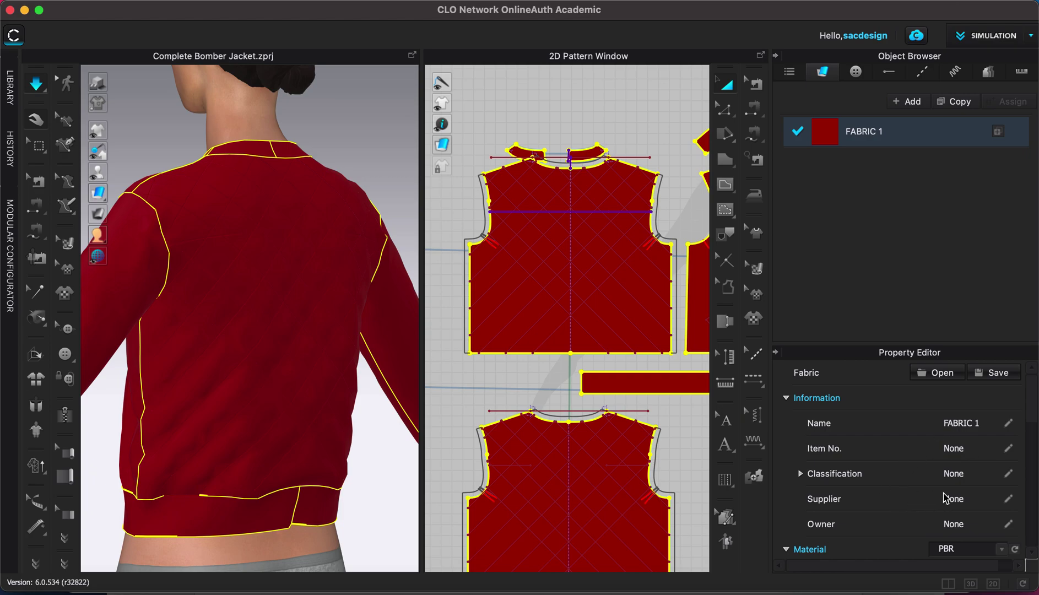
# Change the red jacket fabric's material type from matte to Fabric_Shiny
pyautogui.scroll(-4, 945, 496)
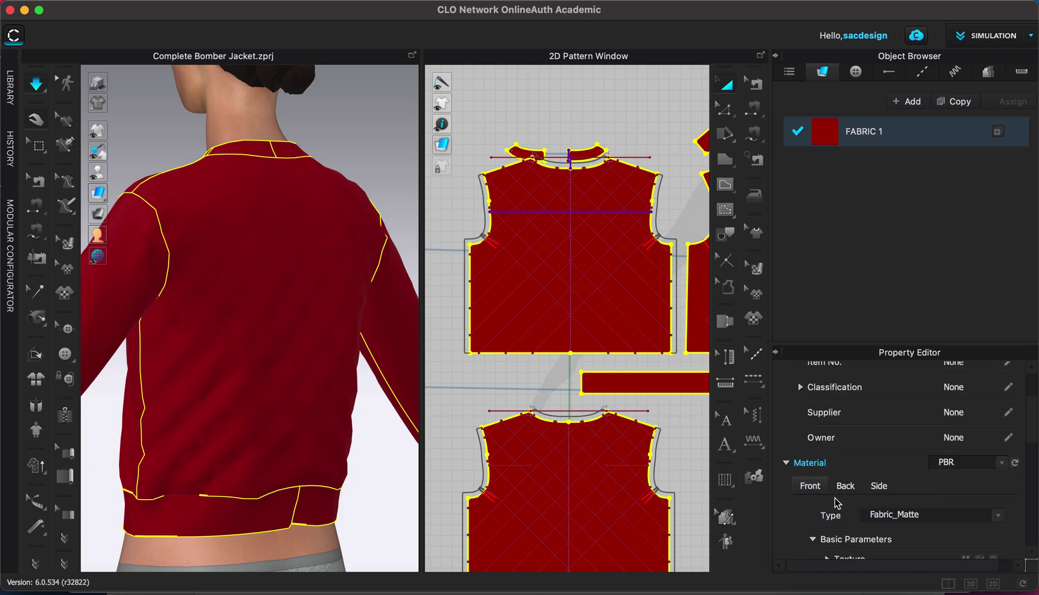
pyautogui.scroll(-2, 836, 503)
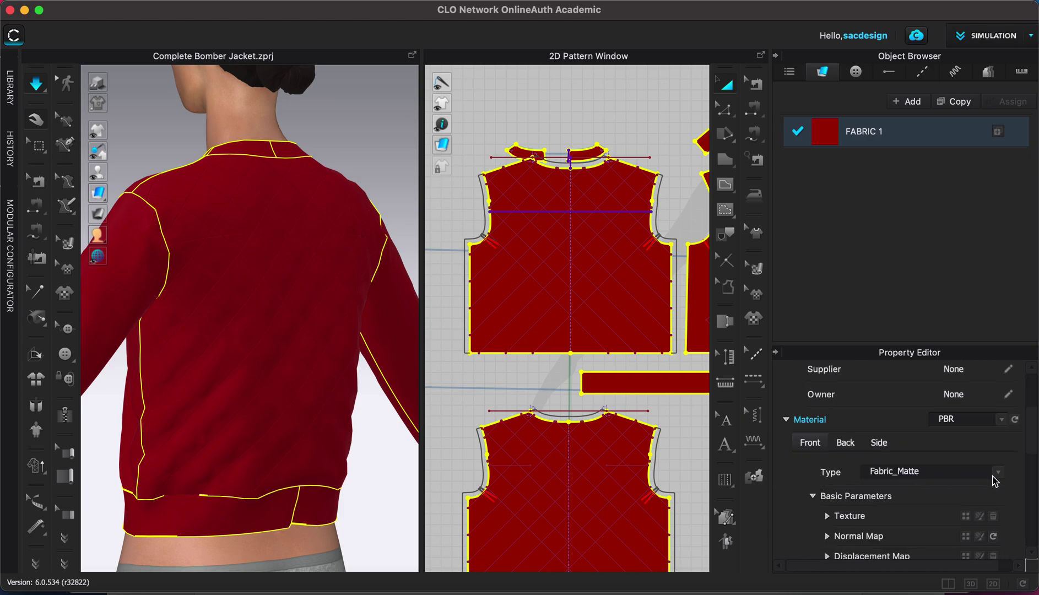
pyautogui.click(998, 474)
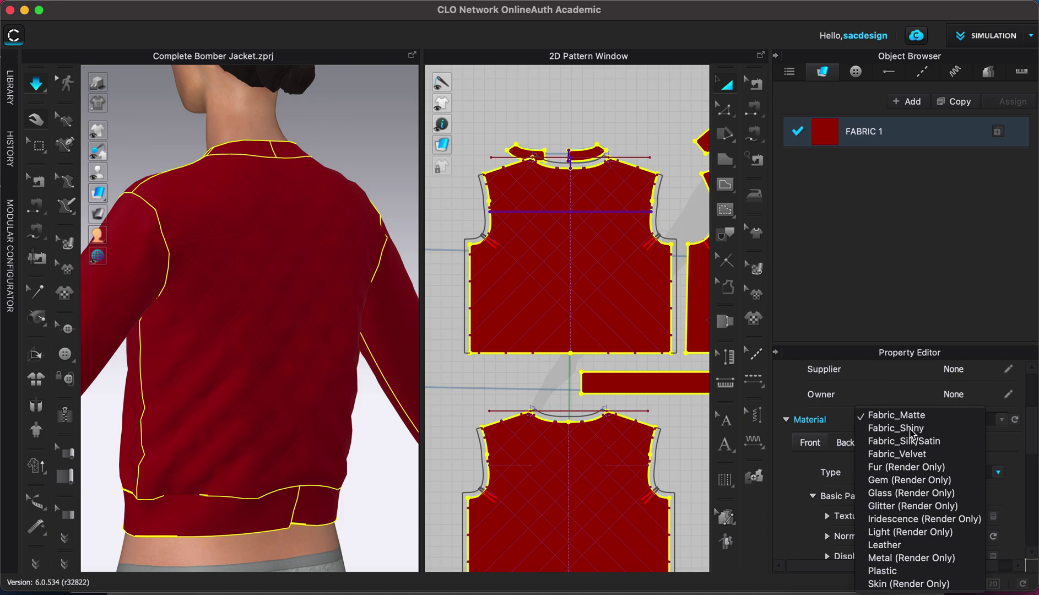
pyautogui.click(912, 434)
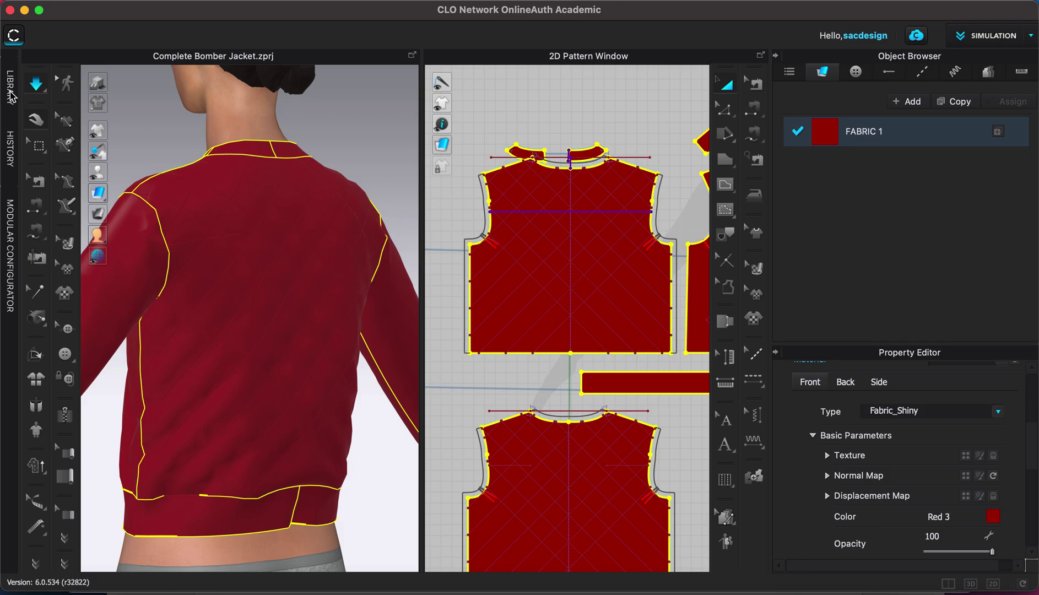
pyautogui.click(11, 93)
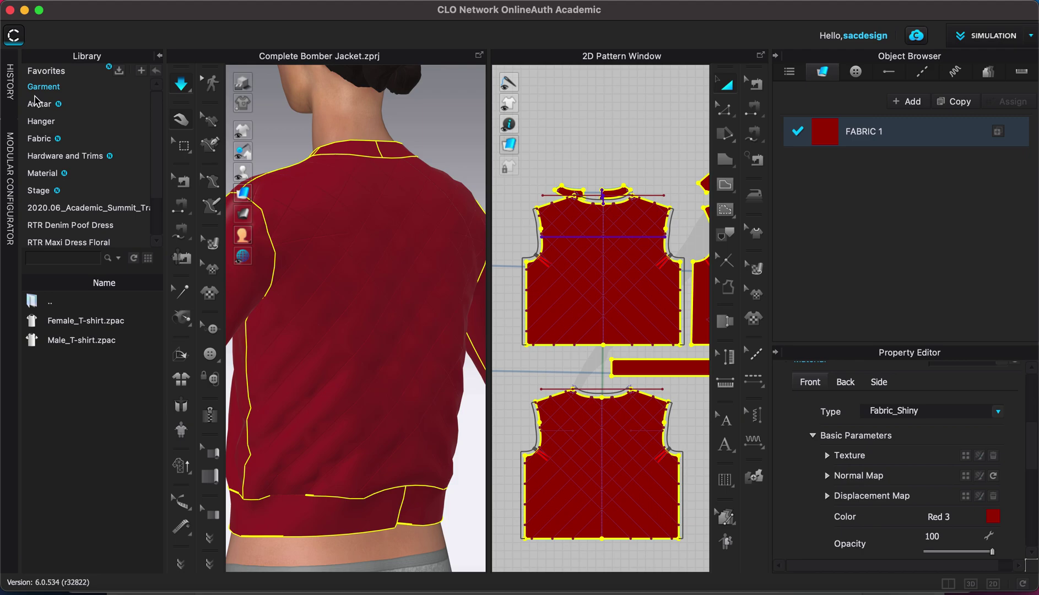
pyautogui.click(51, 174)
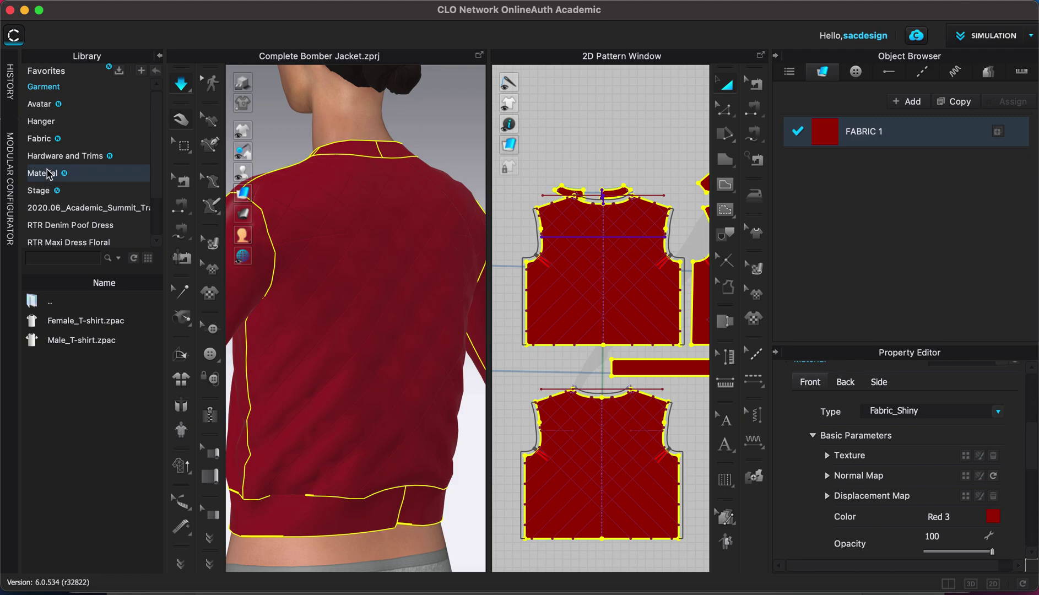
pyautogui.click(48, 174)
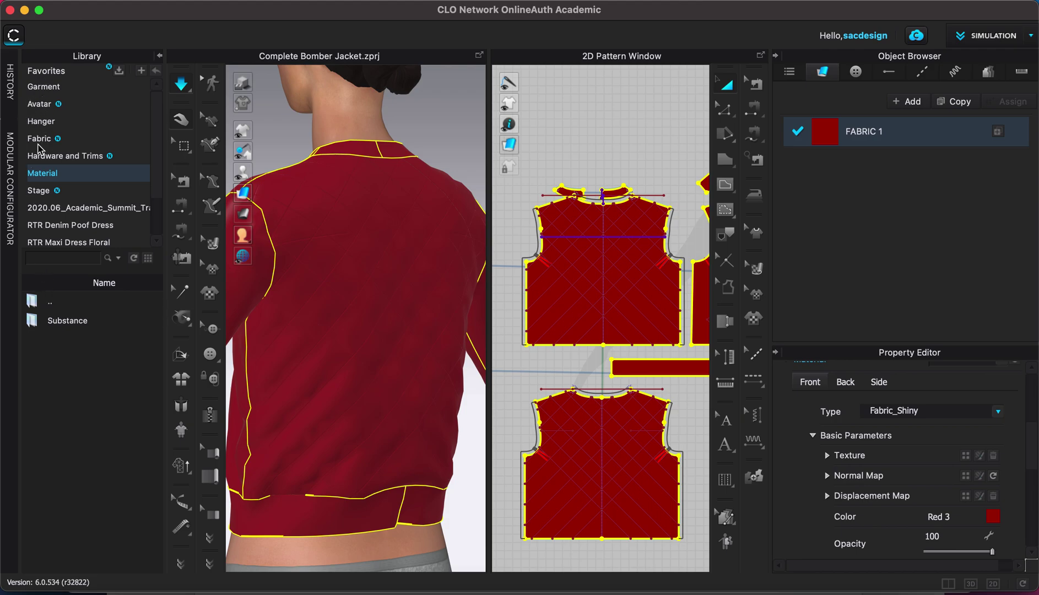
pyautogui.click(39, 145)
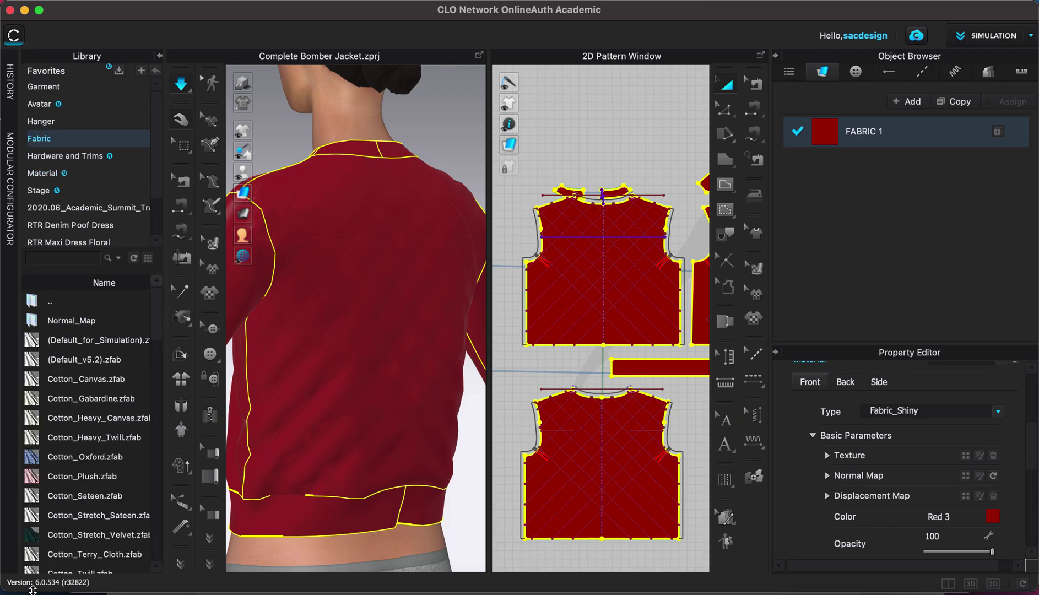
pyautogui.scroll(-10, 95, 472)
pyautogui.scroll(3, 96, 474)
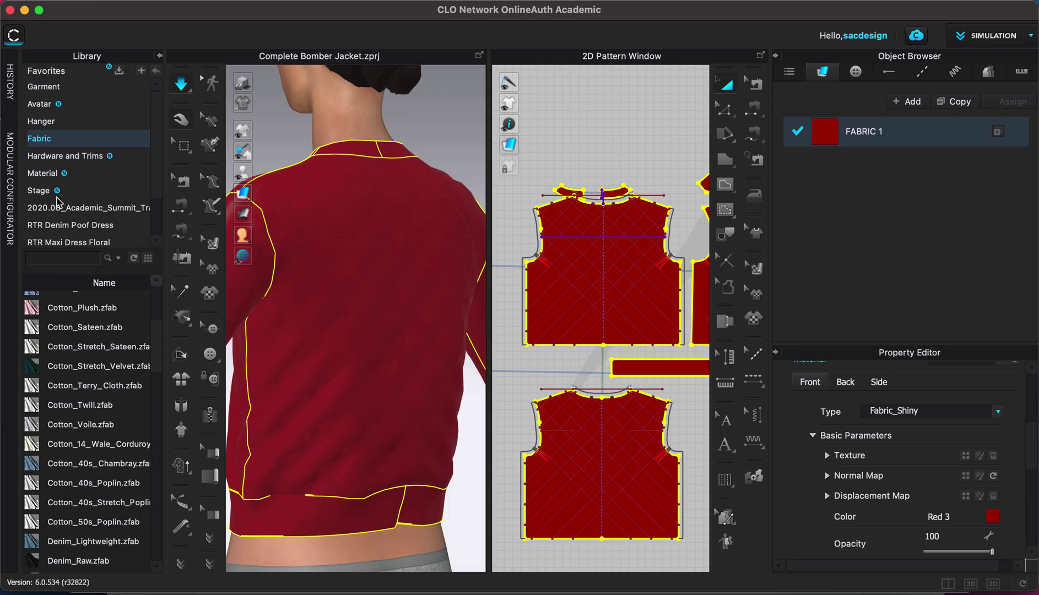
pyautogui.click(160, 57)
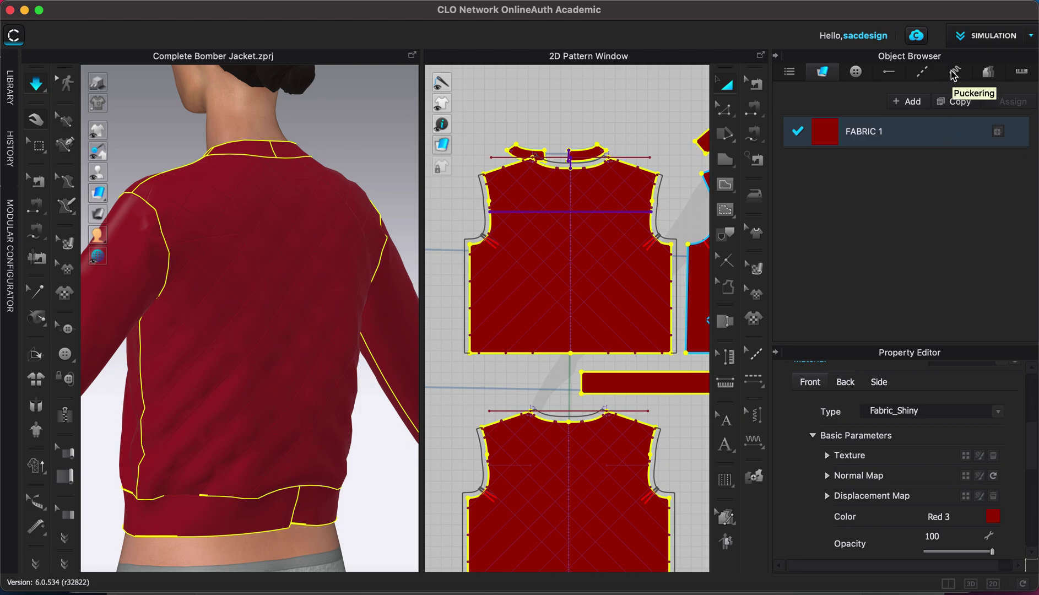
pyautogui.click(954, 73)
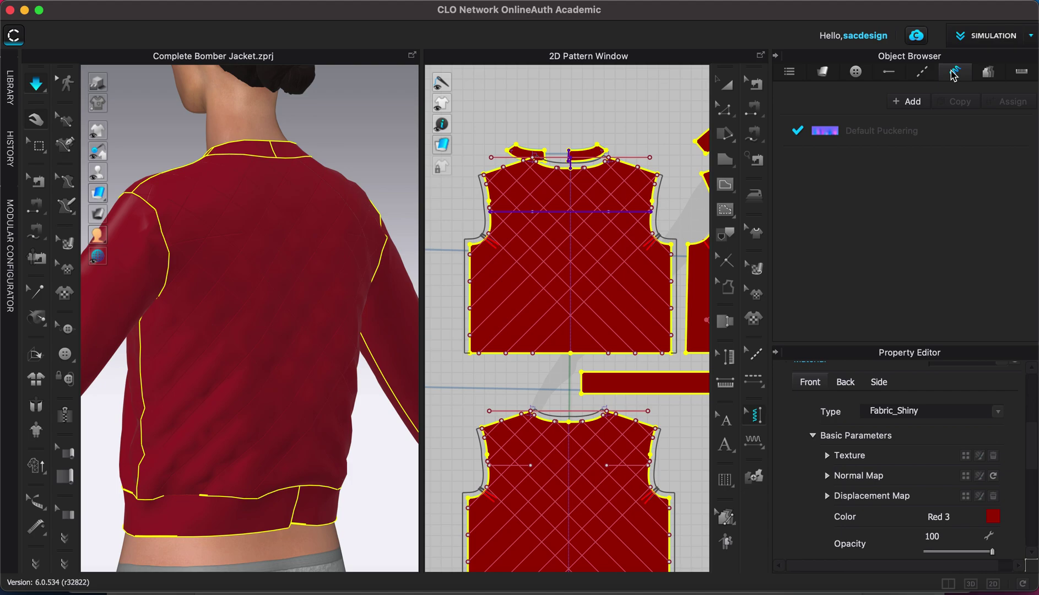
# Open puckering editing and show the segment, free and seamline puckering tool choices
pyautogui.click(759, 417)
pyautogui.click(757, 442)
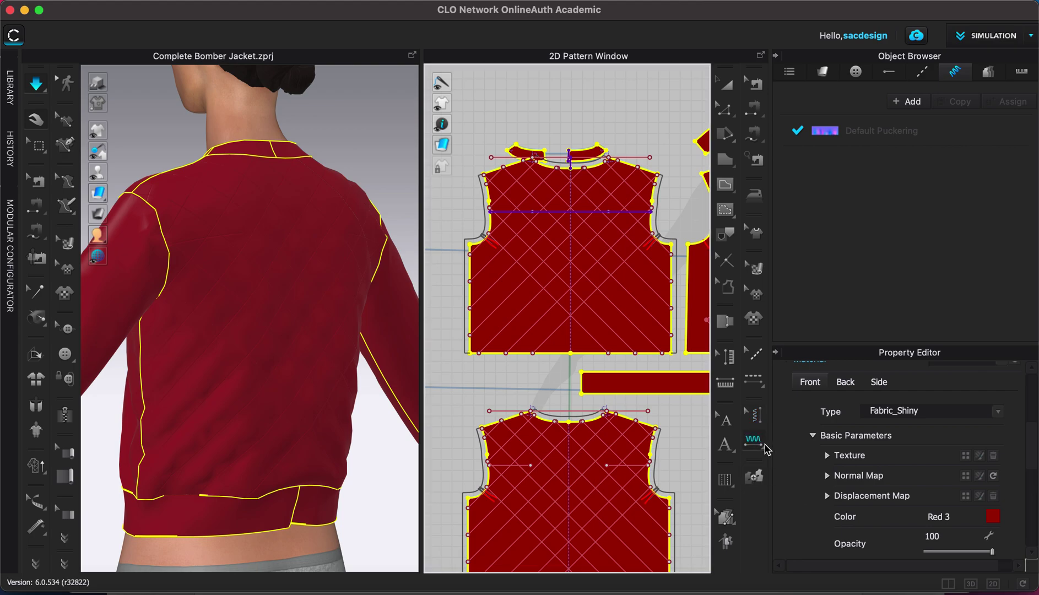
pyautogui.click(767, 452)
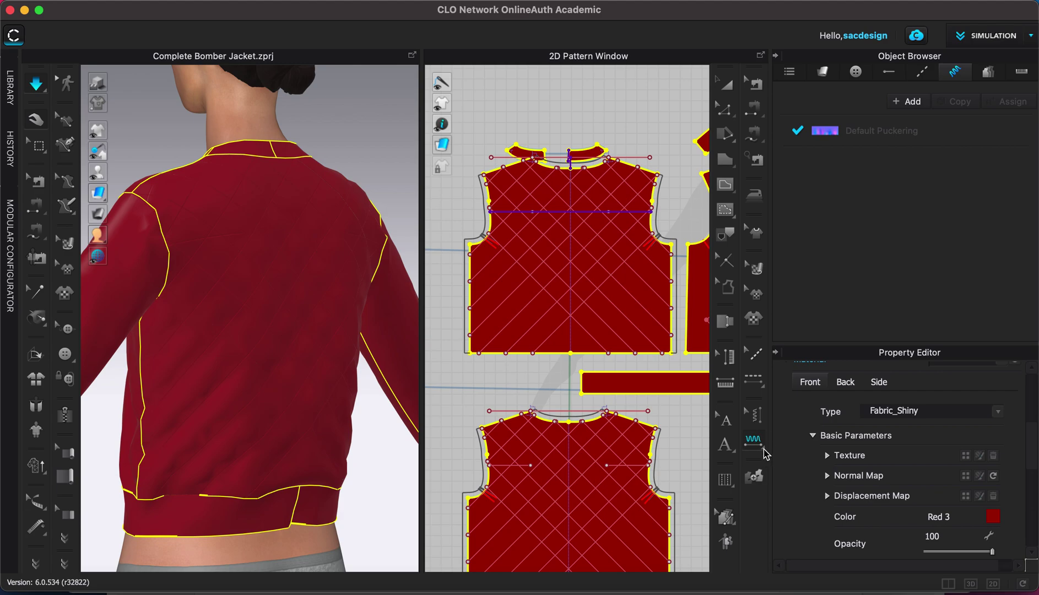
pyautogui.moveTo(767, 452); pyautogui.dragTo(811, 458)
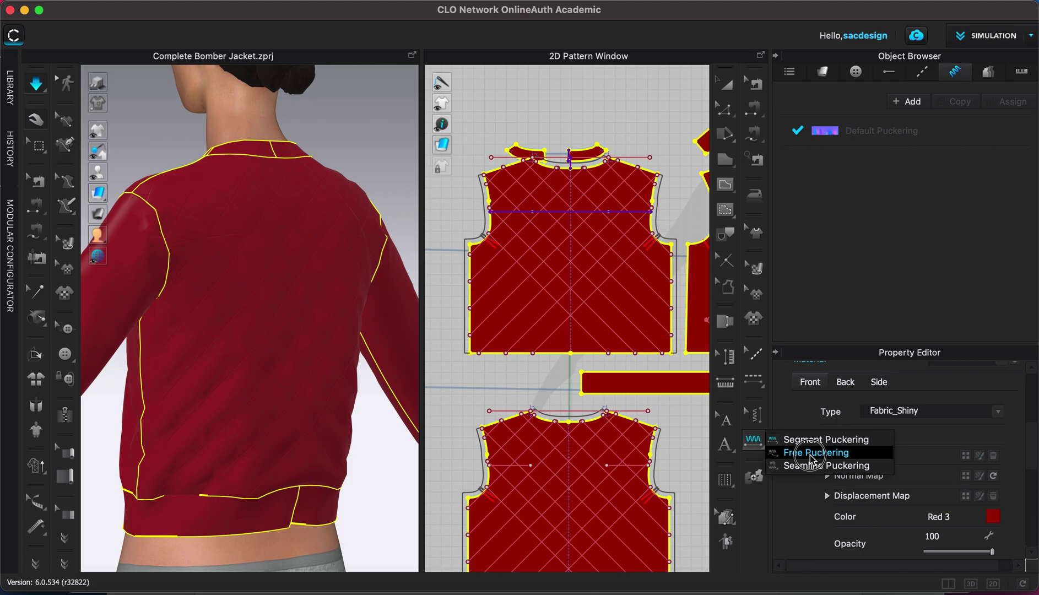
pyautogui.moveTo(812, 459); pyautogui.dragTo(810, 459)
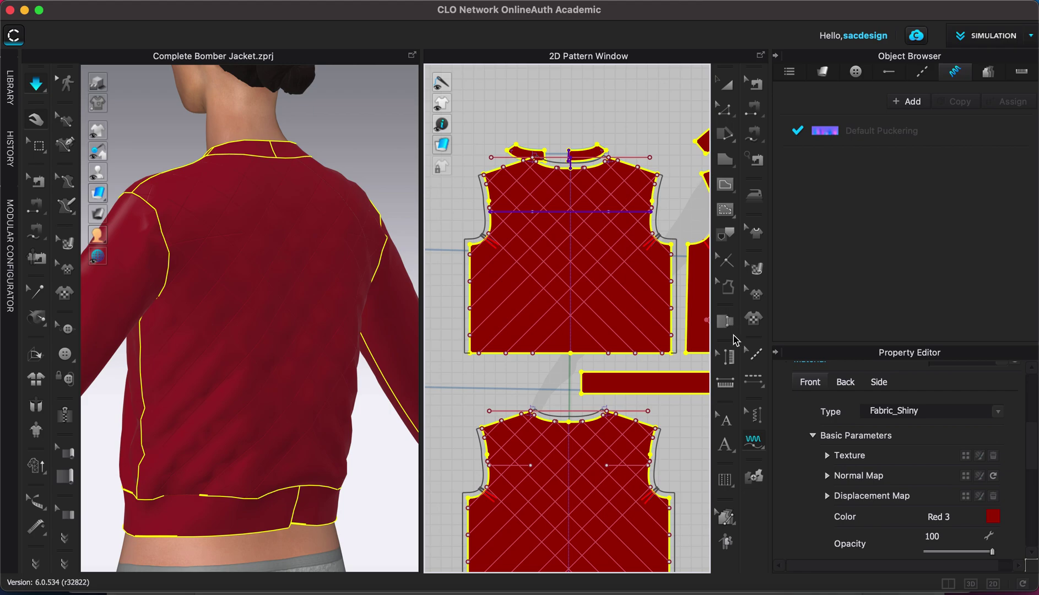
pyautogui.click(763, 446)
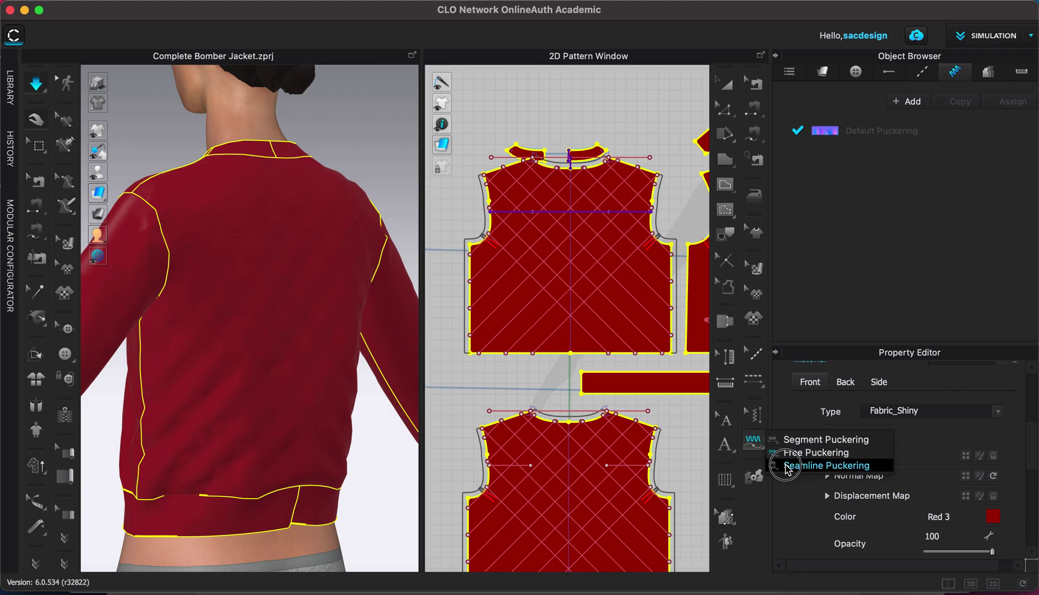
# Apply seamline puckering to four diagonal quilting lines on the pattern, then simulate
pyautogui.click(786, 466)
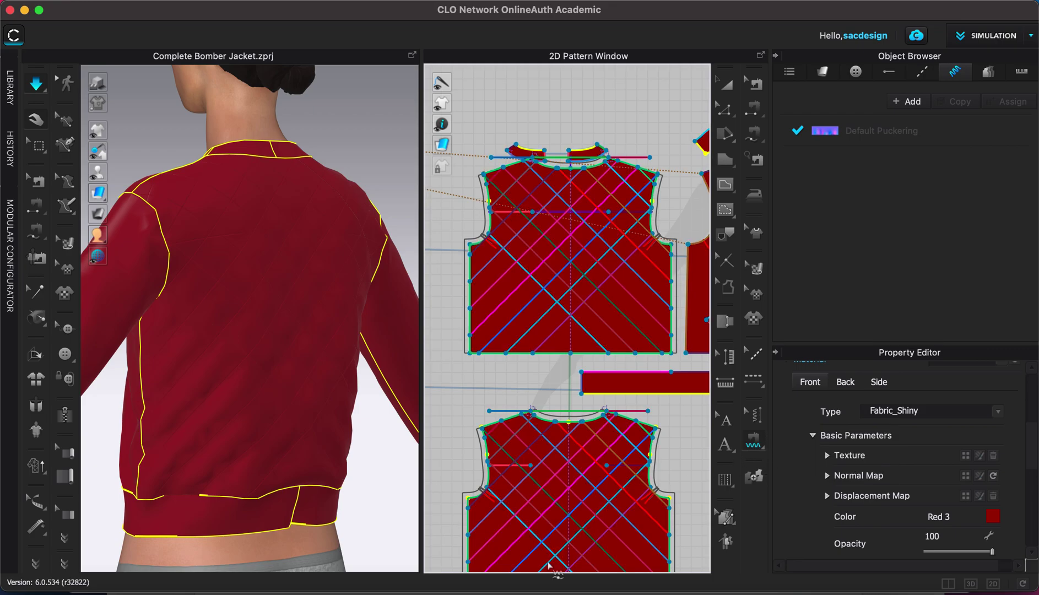
pyautogui.scroll(2, 602, 487)
pyautogui.scroll(2, 602, 488)
pyautogui.scroll(-4, 606, 490)
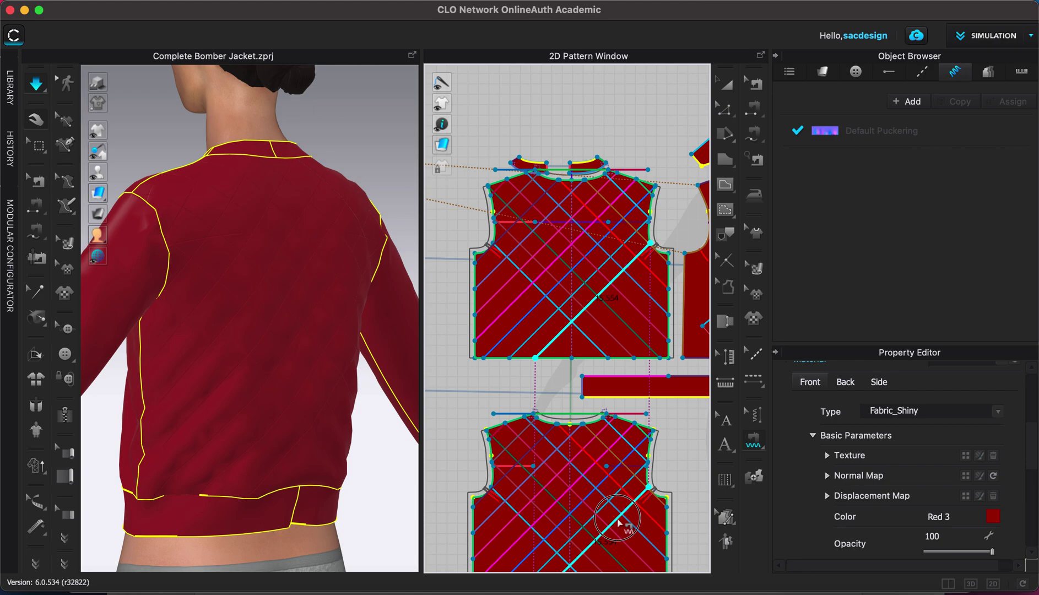
pyautogui.click(610, 512)
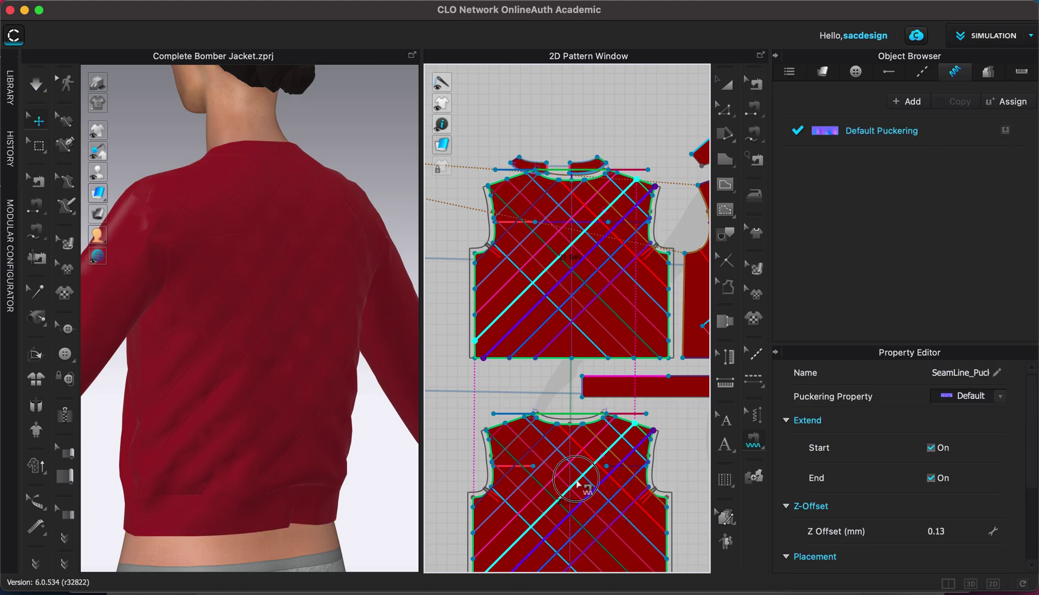
pyautogui.click(558, 465)
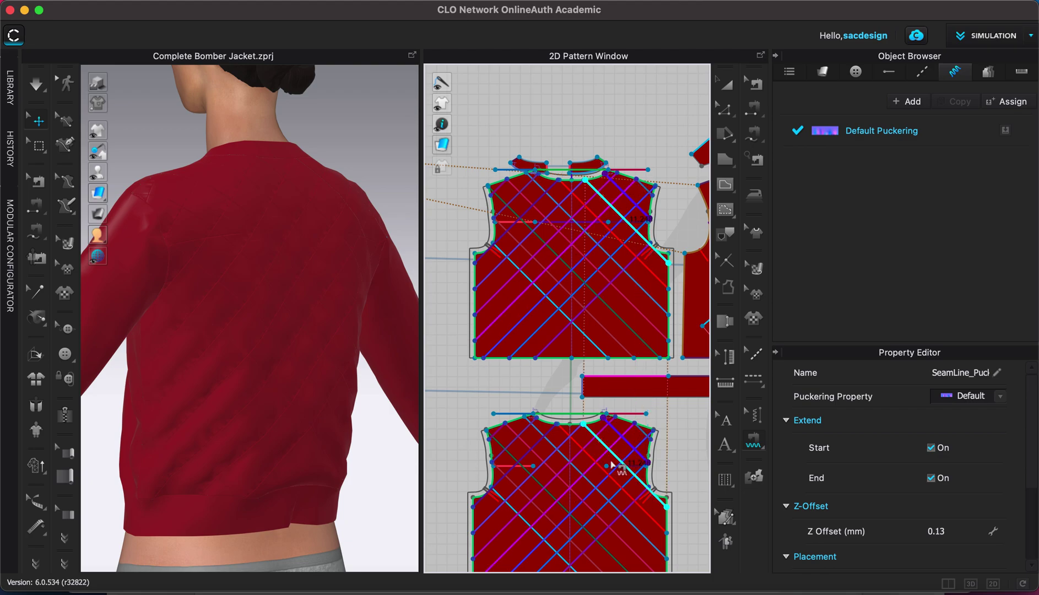
pyautogui.click(592, 484)
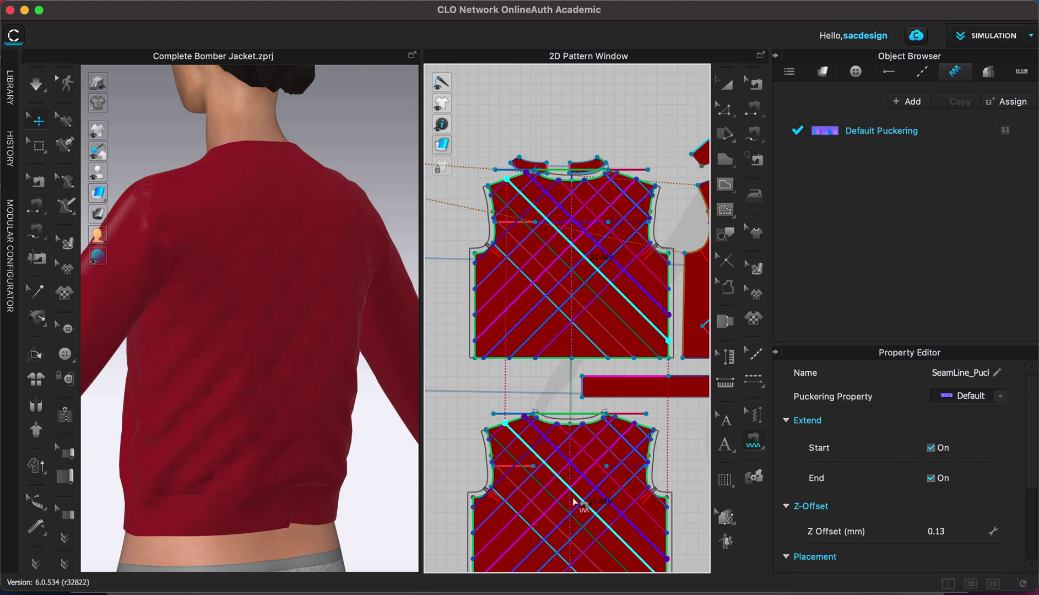
pyautogui.click(551, 530)
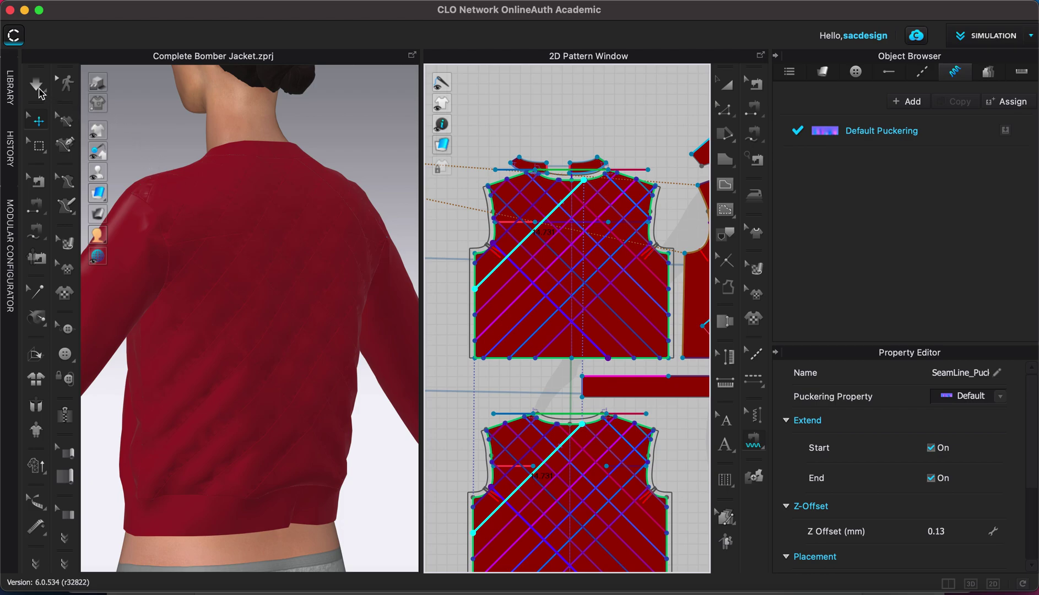
pyautogui.press('space')
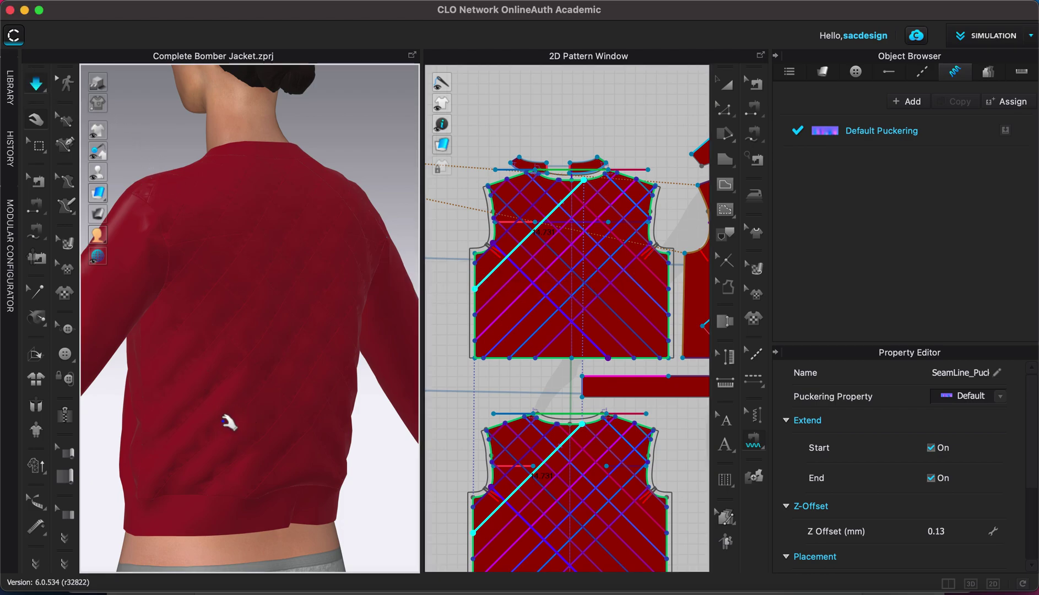
# Set Default Puckering placement to Seam Both and add a long diagonal line on both back pieces
pyautogui.scroll(3, 226, 401)
pyautogui.scroll(3, 226, 401)
pyautogui.scroll(2, 227, 402)
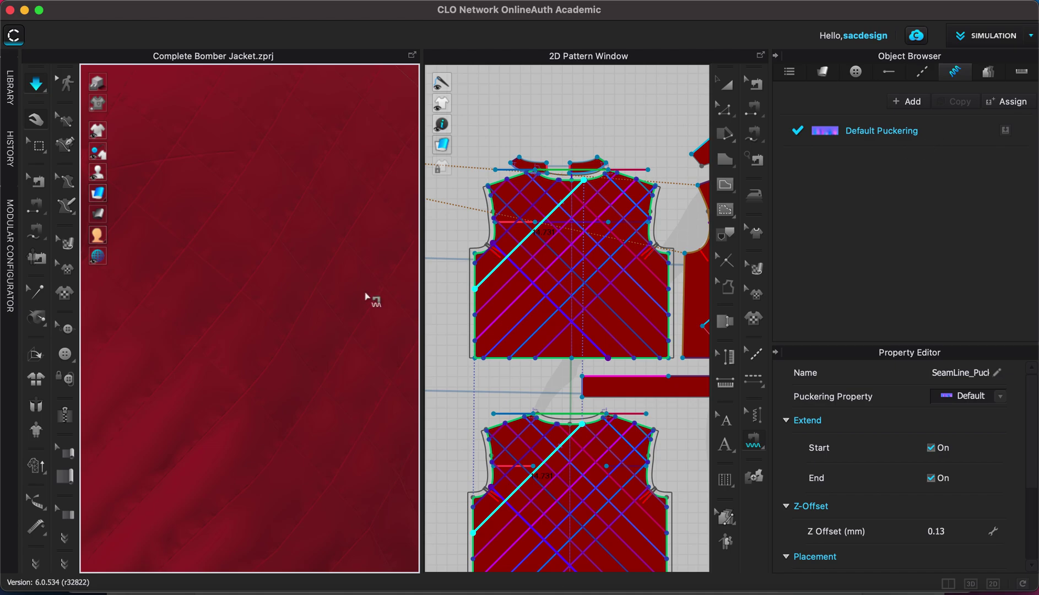
pyautogui.scroll(-10, 383, 392)
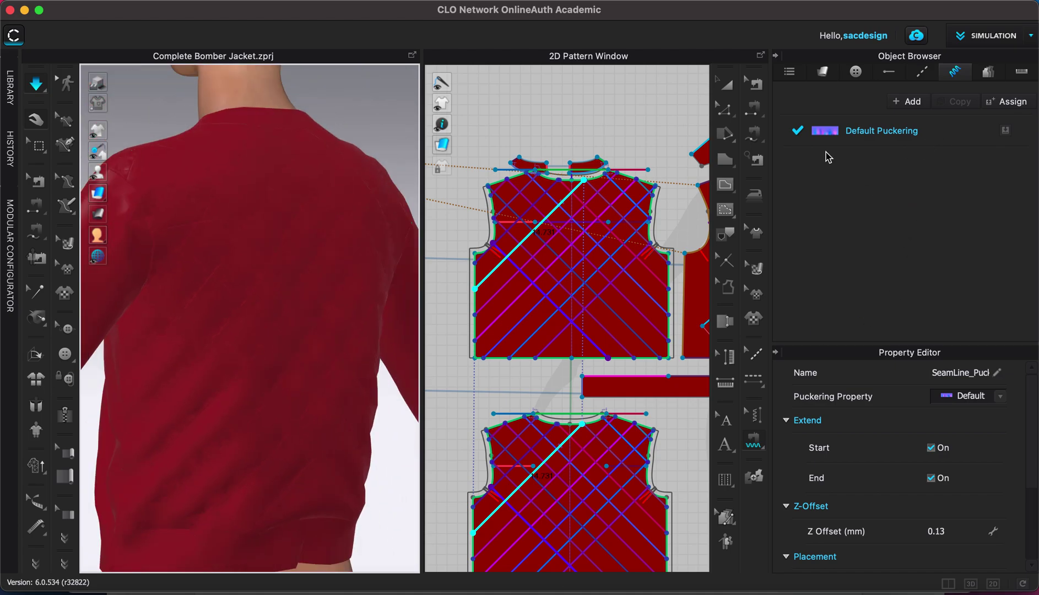
pyautogui.scroll(-2, 332, 414)
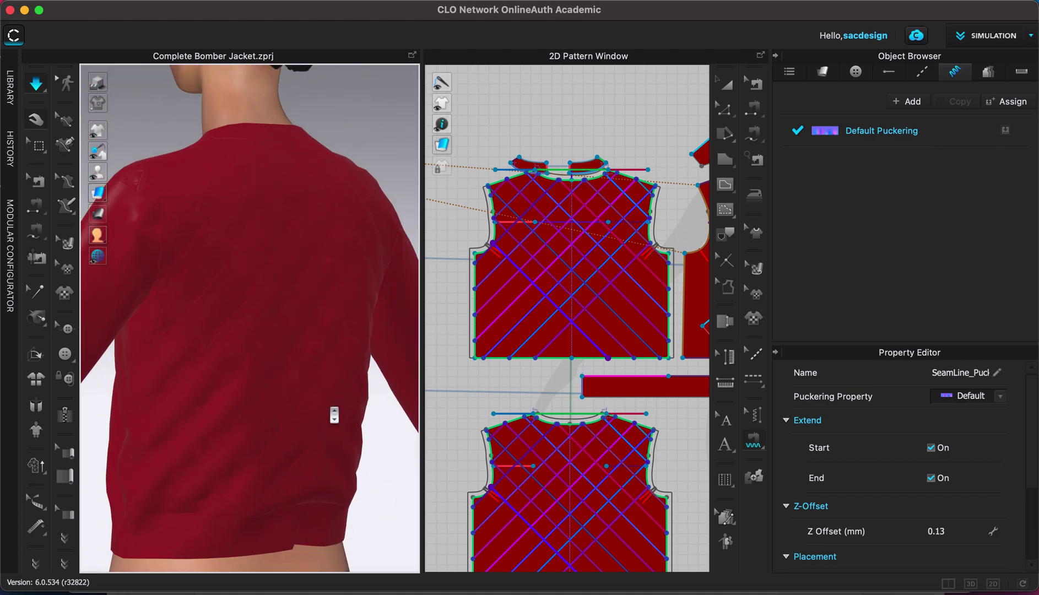
pyautogui.scroll(-3, 335, 408)
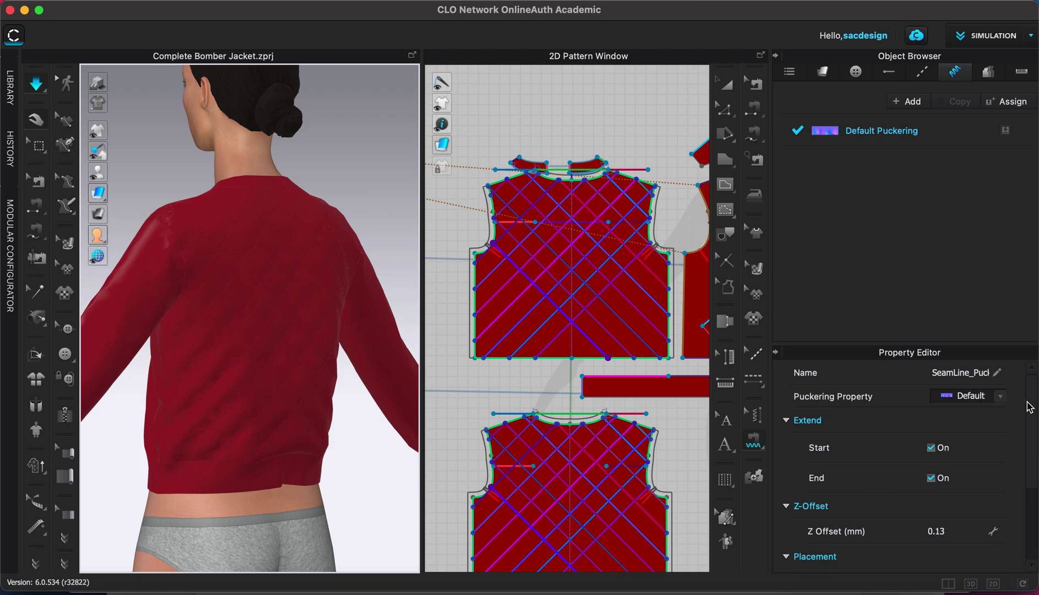
pyautogui.scroll(-2, 1036, 421)
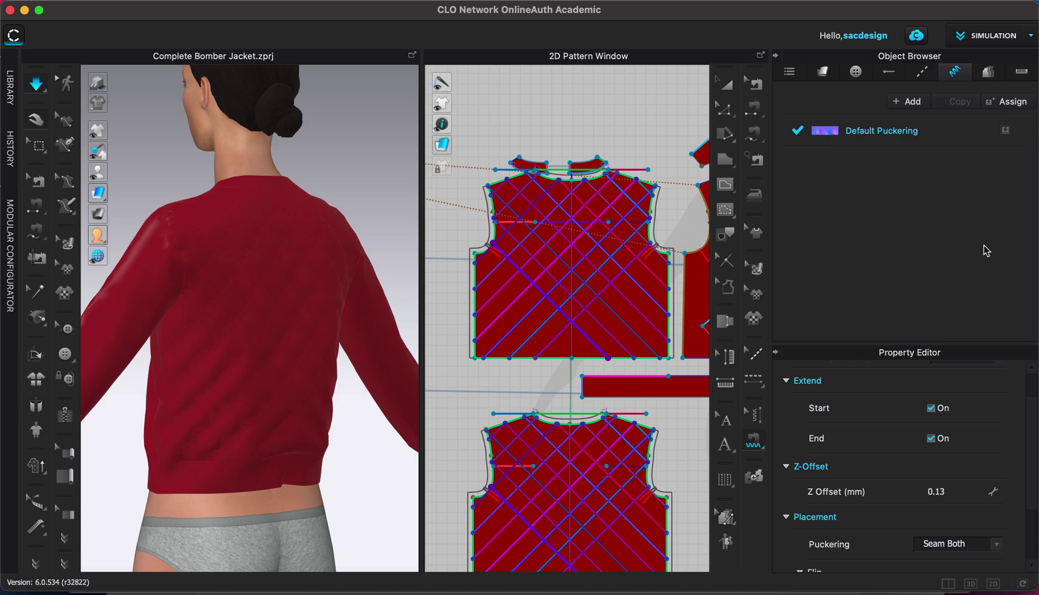
pyautogui.click(484, 313)
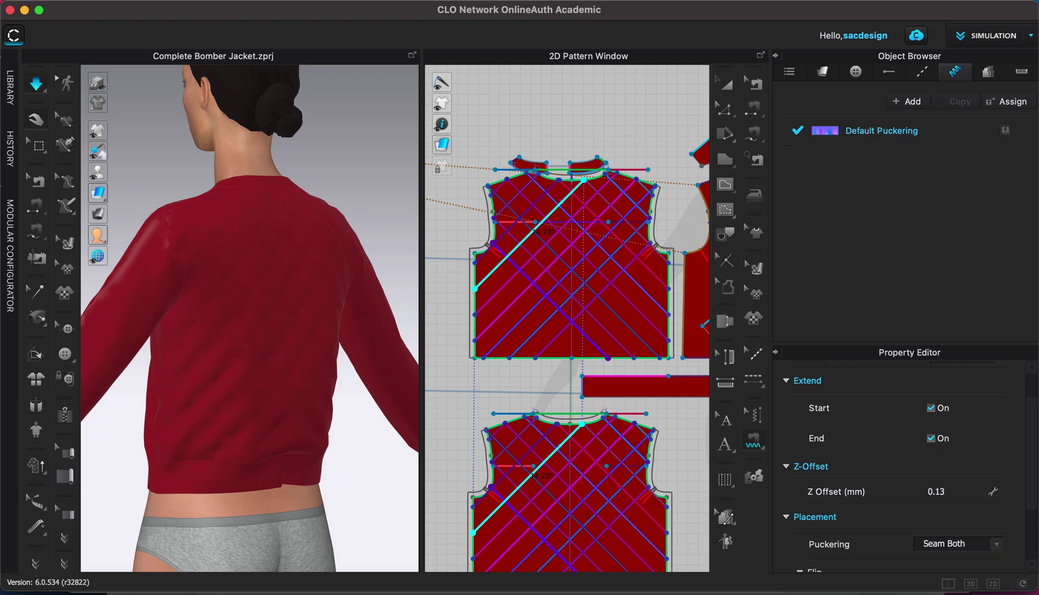
# Switch the 3D view to Quality Render and display the puckered quilting on the jacket
pyautogui.click(576, 0)
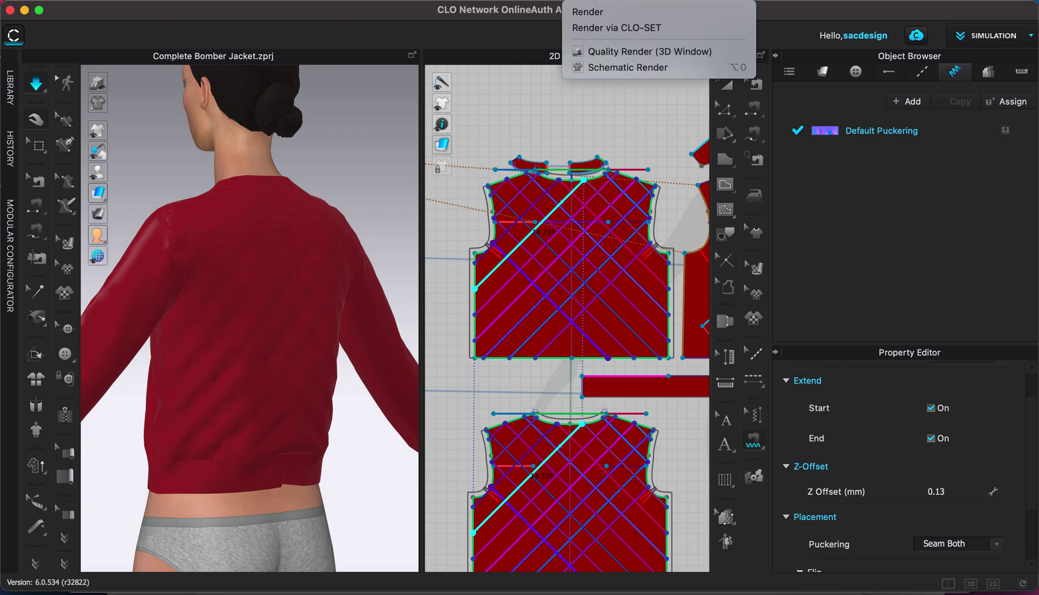
pyautogui.click(608, 56)
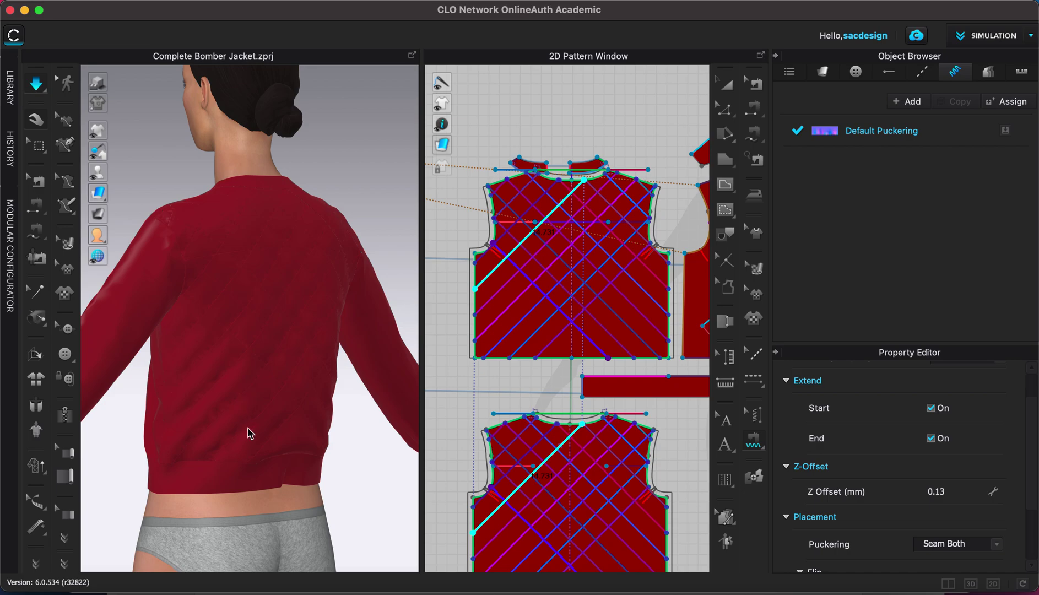
pyautogui.hotkey('shift', 'f')
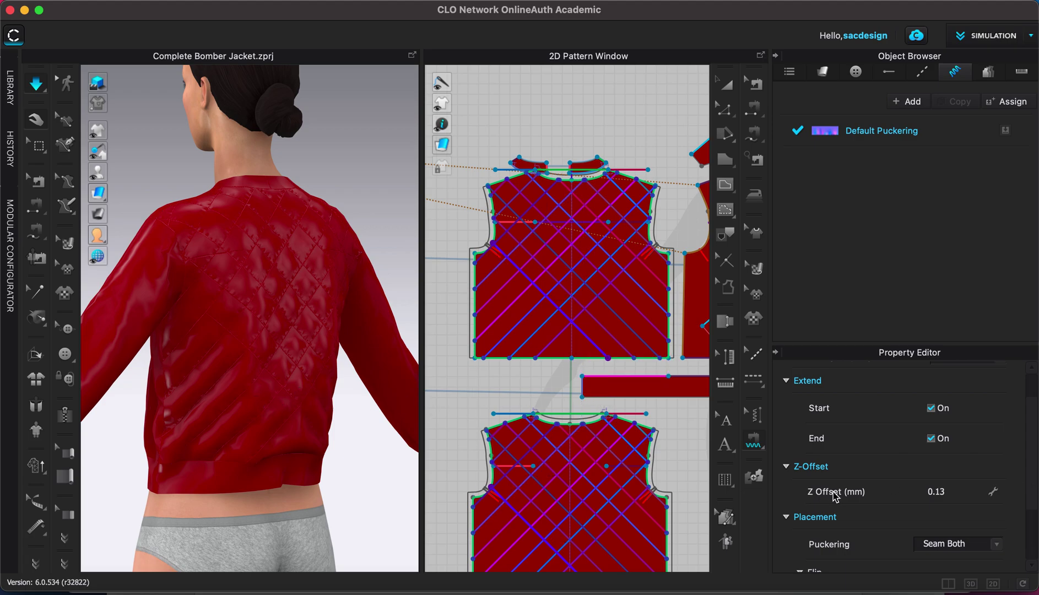
# Select the upper and lower back pattern pieces together
pyautogui.click(727, 93)
pyautogui.press('a')
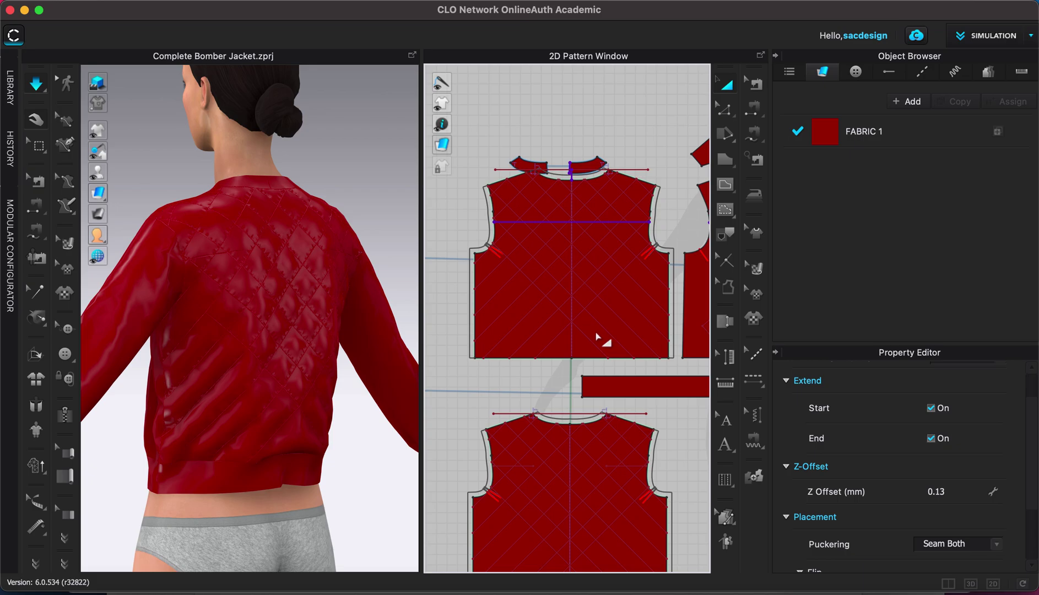
pyautogui.click(596, 332)
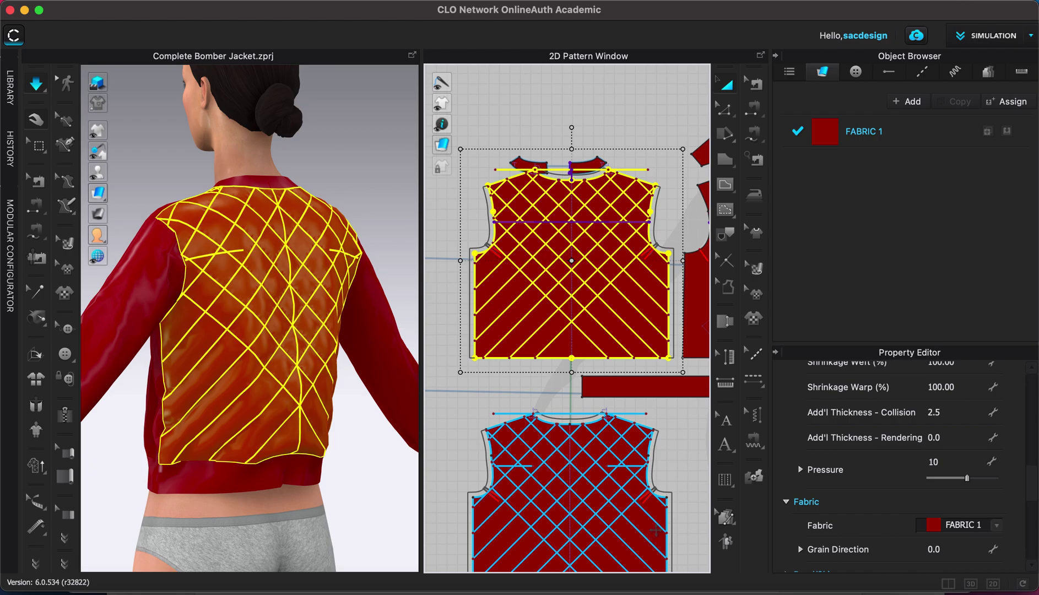
pyautogui.keyDown('shift'); pyautogui.click(656, 531); pyautogui.keyUp('shift')
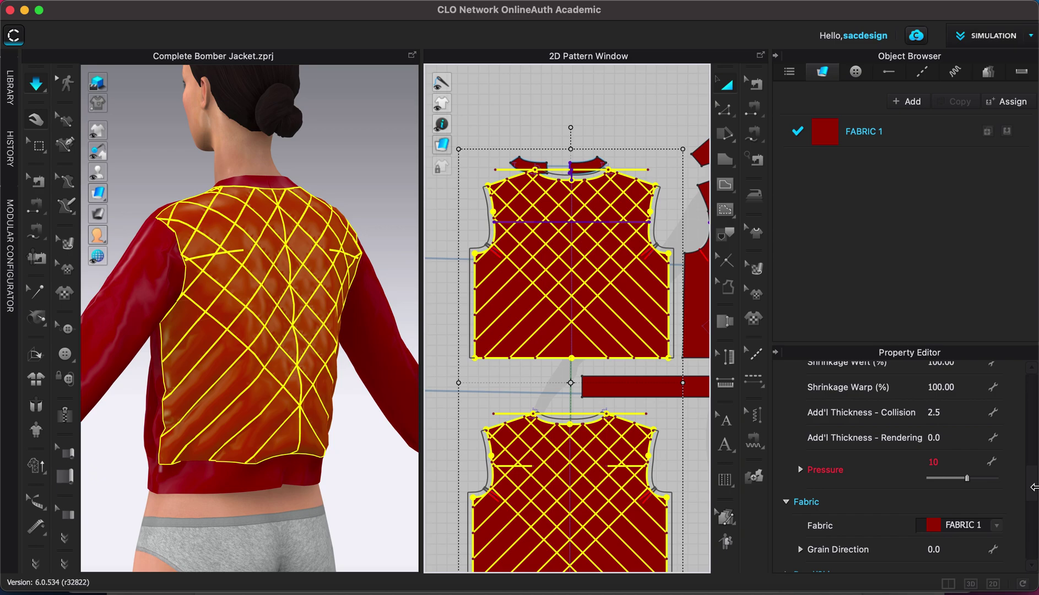
# Set the selected back pieces' Particle Distance to 5 mm
pyautogui.moveTo(1033, 485)
pyautogui.mouseDown()
pyautogui.moveTo(1031, 432)
pyautogui.moveTo(1031, 456)
pyautogui.mouseUp()
pyautogui.click(937, 483)
pyautogui.click(944, 483)
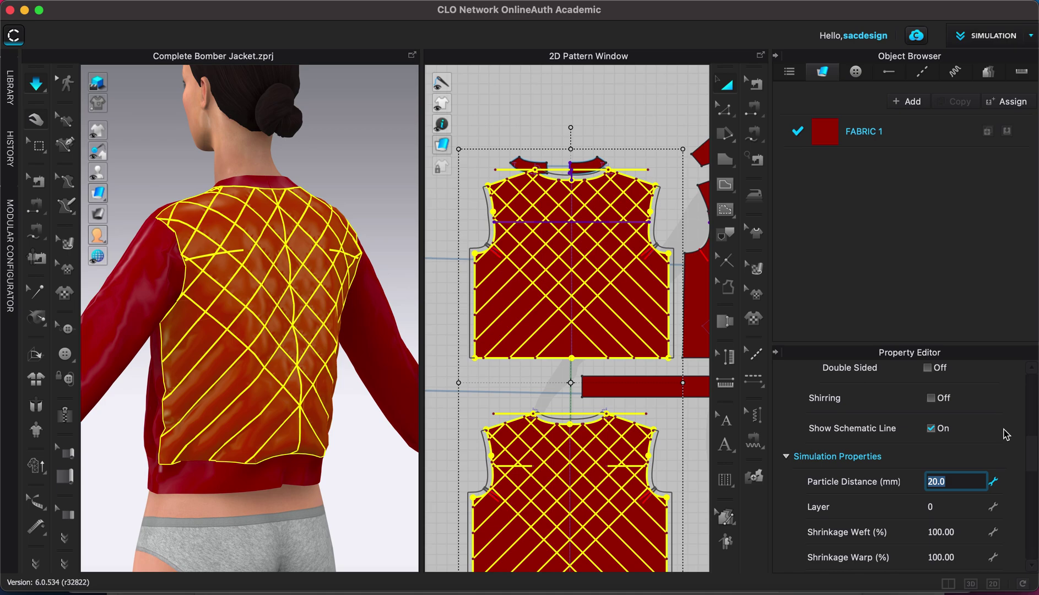
pyautogui.write('5')
pyautogui.click(358, 202)
# Apply the 5 mm particle distance, clear the selection, and zoom in on the puffed back quilting
pyautogui.click(40, 85)
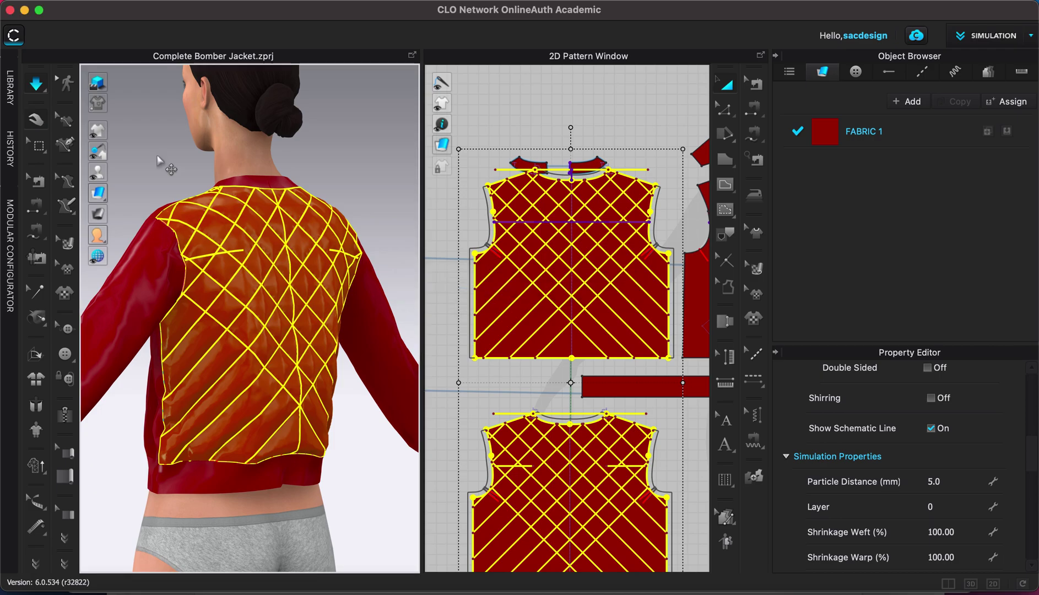
pyautogui.click(178, 180)
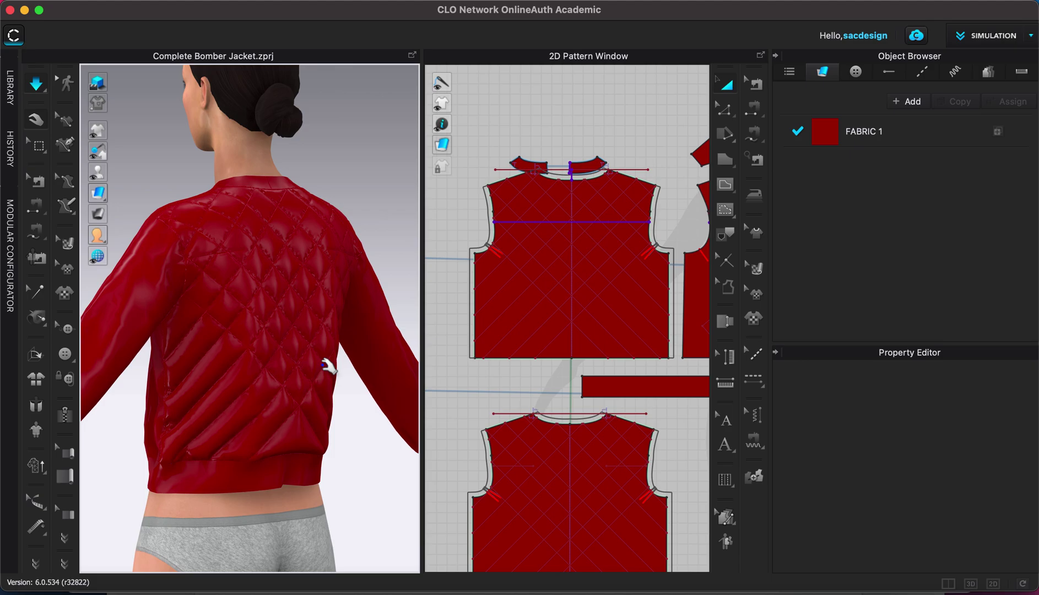
pyautogui.scroll(2, 329, 368)
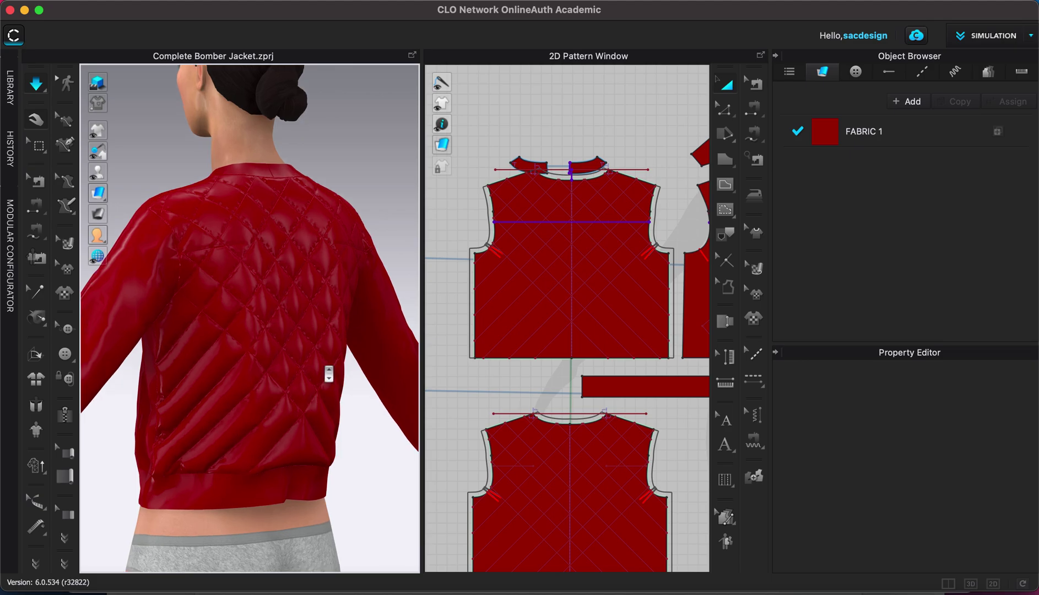
pyautogui.scroll(2, 329, 373)
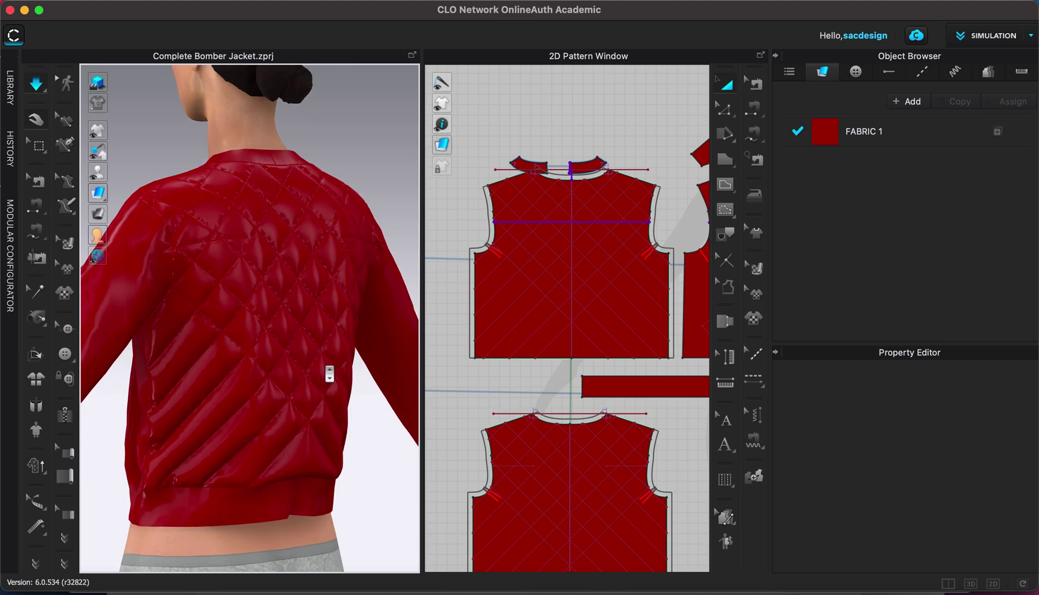
pyautogui.scroll(1, 330, 374)
pyautogui.scroll(1, 329, 374)
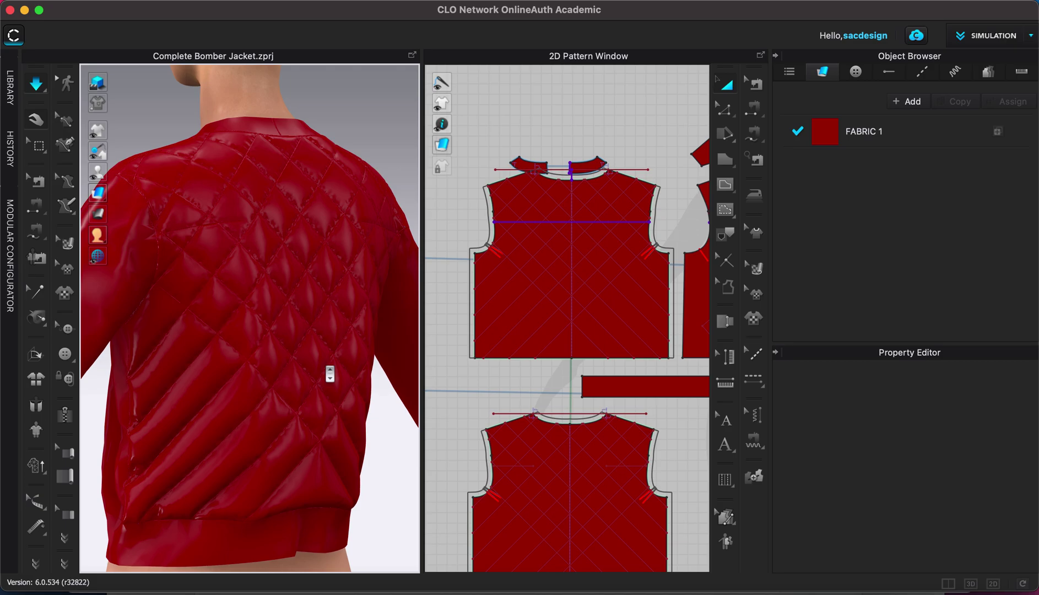
pyautogui.scroll(1, 329, 374)
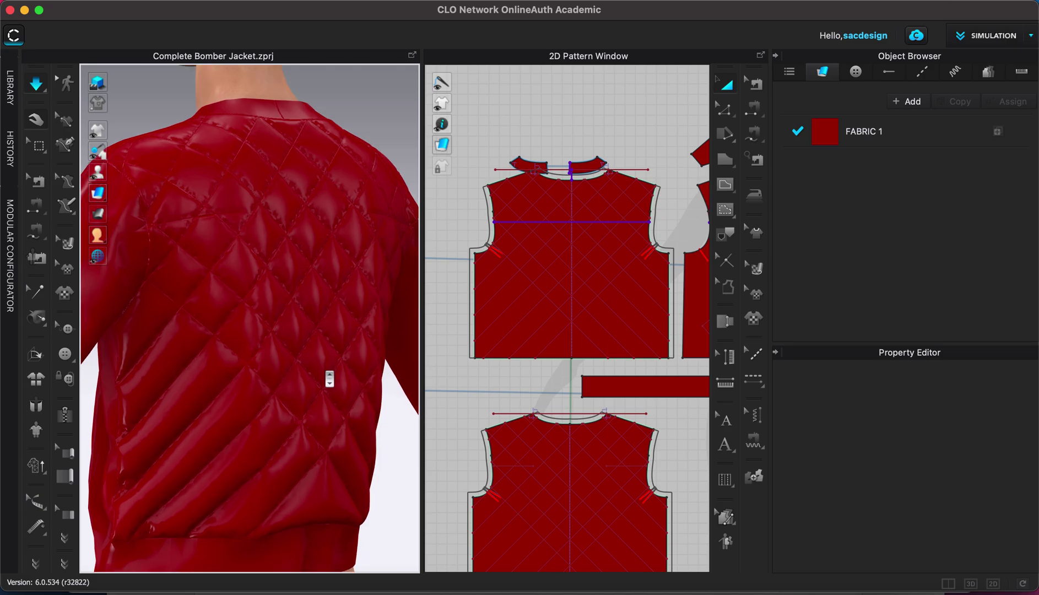
pyautogui.scroll(-2, 330, 379)
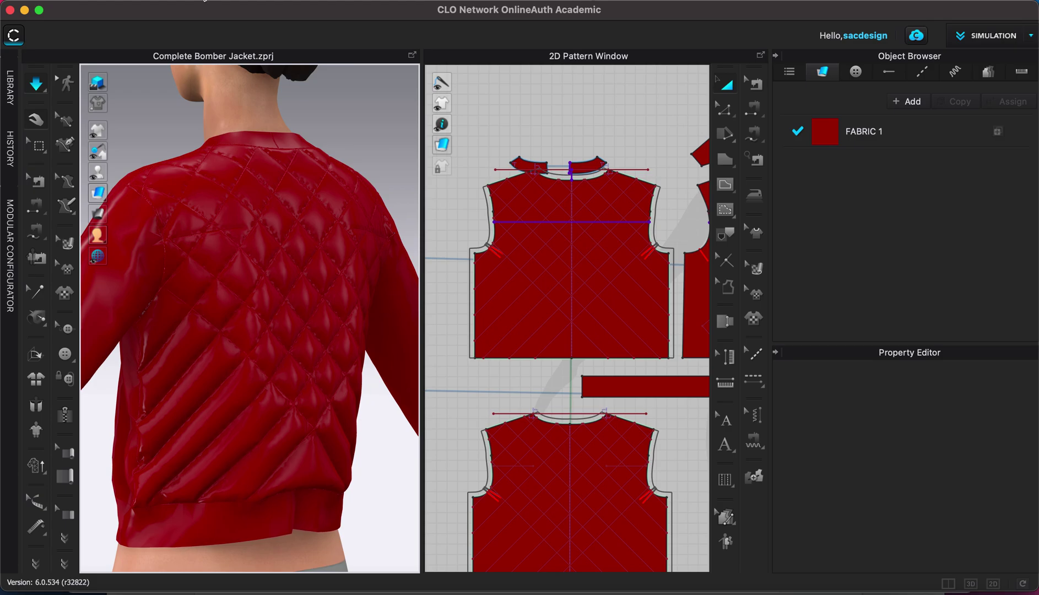
# Take a 3D Window snapshot named 'Red Bomber Jacket' as a PNG on the Desktop
pyautogui.click(191, 1)
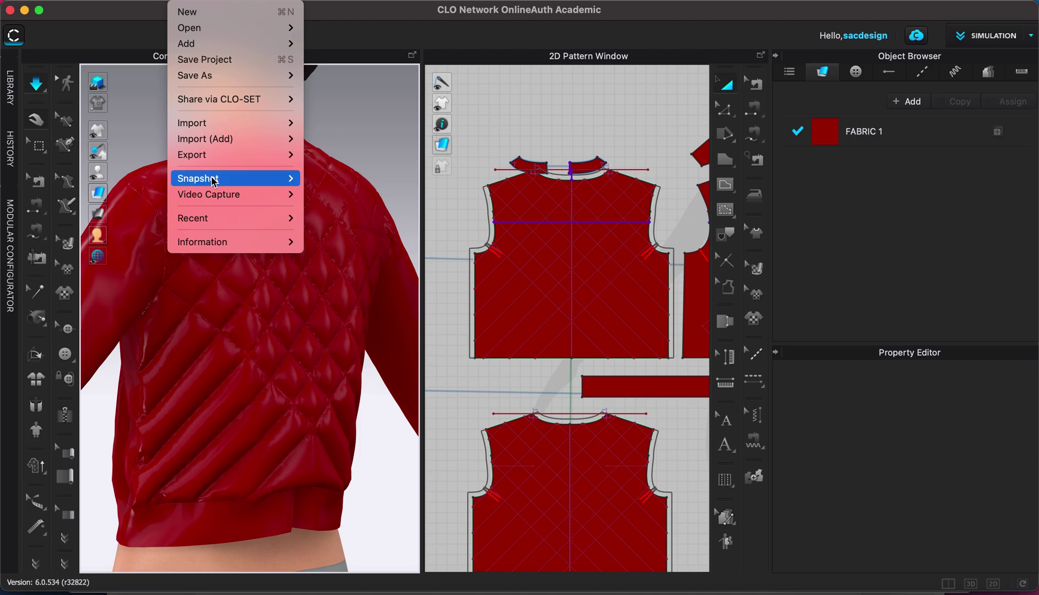
pyautogui.moveTo(198, 179)
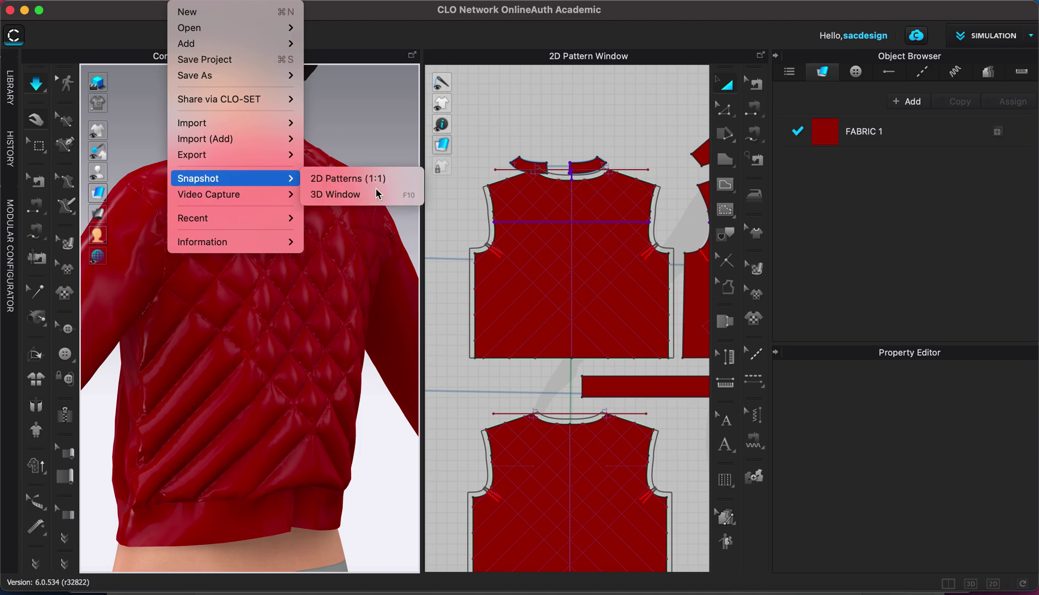
pyautogui.click(355, 200)
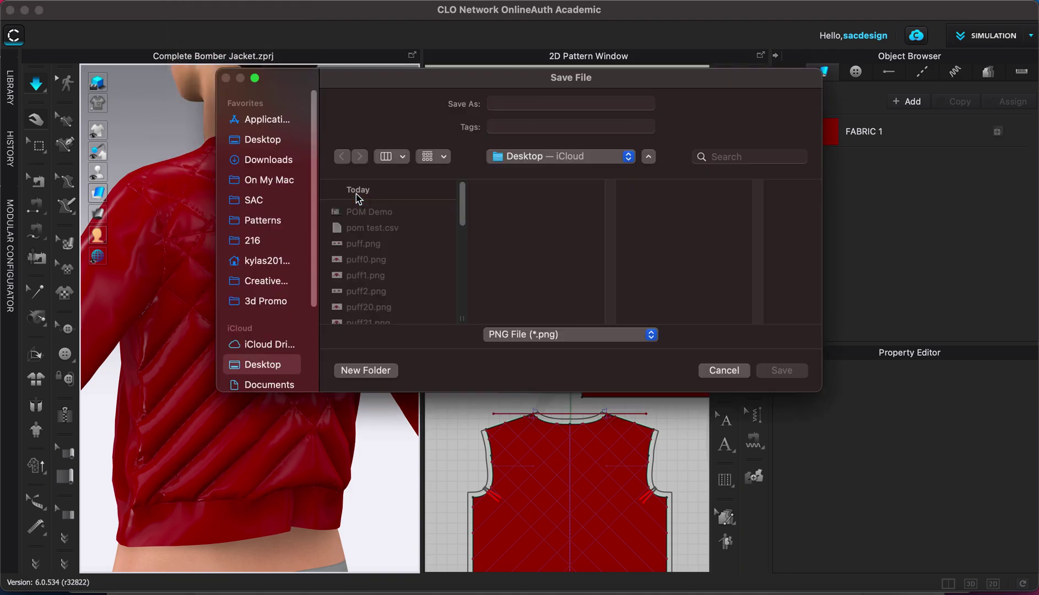
pyautogui.click(507, 106)
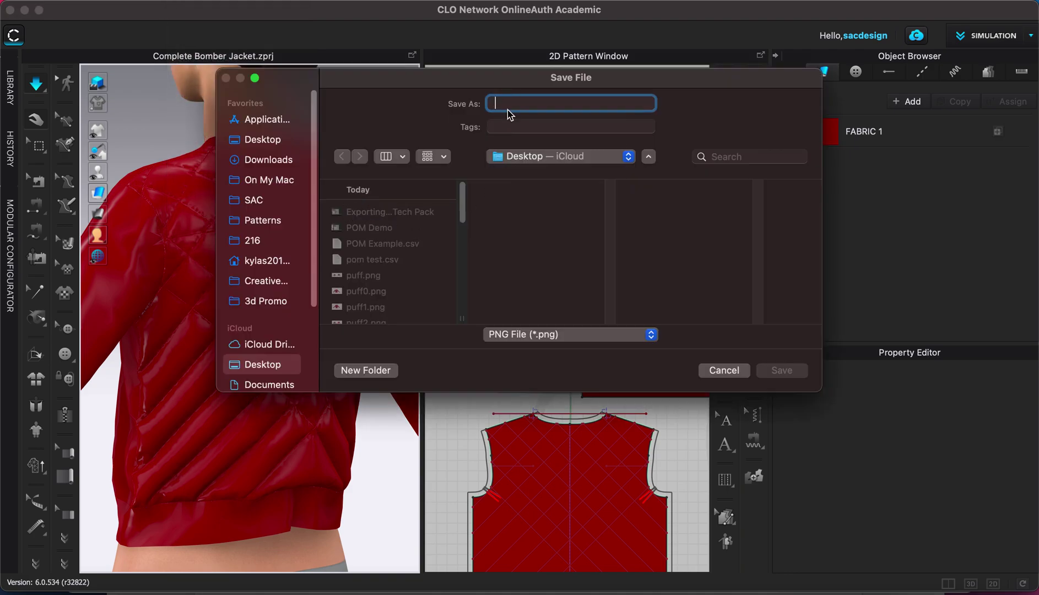
pyautogui.write('Red Bomber Jacket')
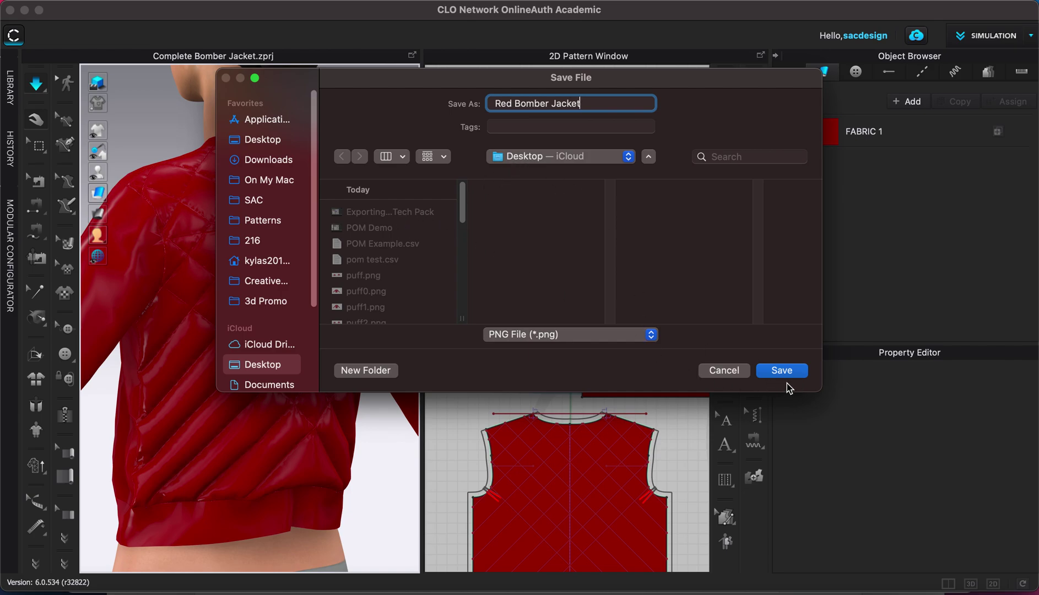
pyautogui.click(784, 373)
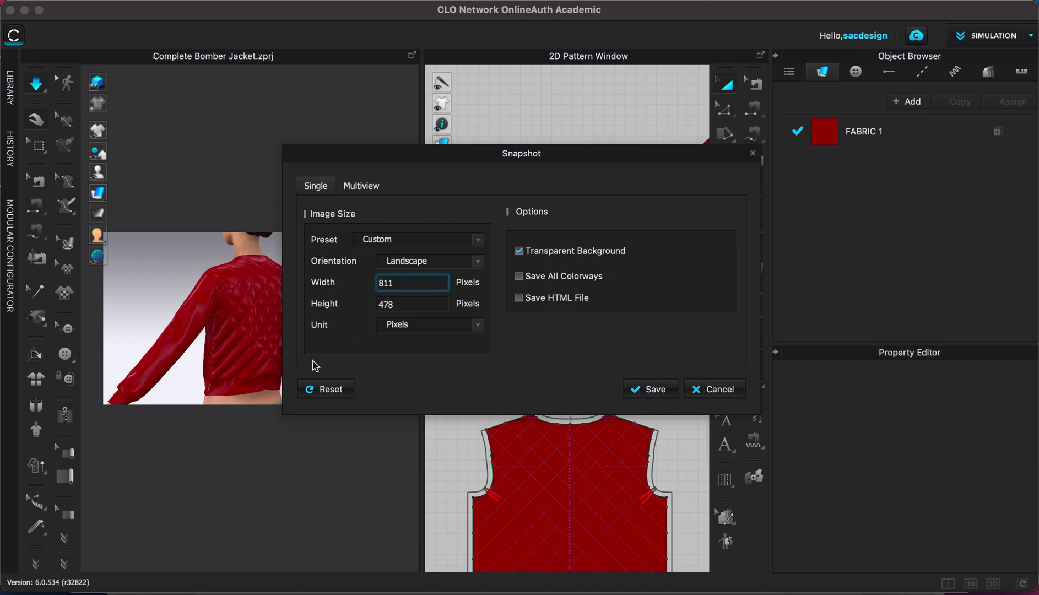
# Switch the snapshot to a two-view horizontal multiview, move the dialog aside, and hide the avatar
pyautogui.click(370, 189)
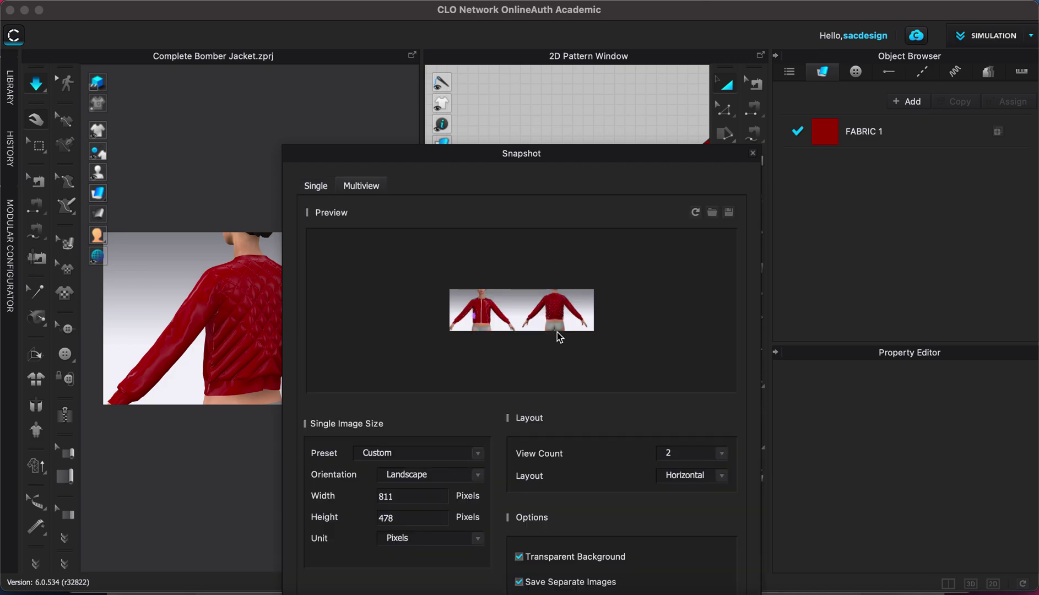
pyautogui.moveTo(467, 313)
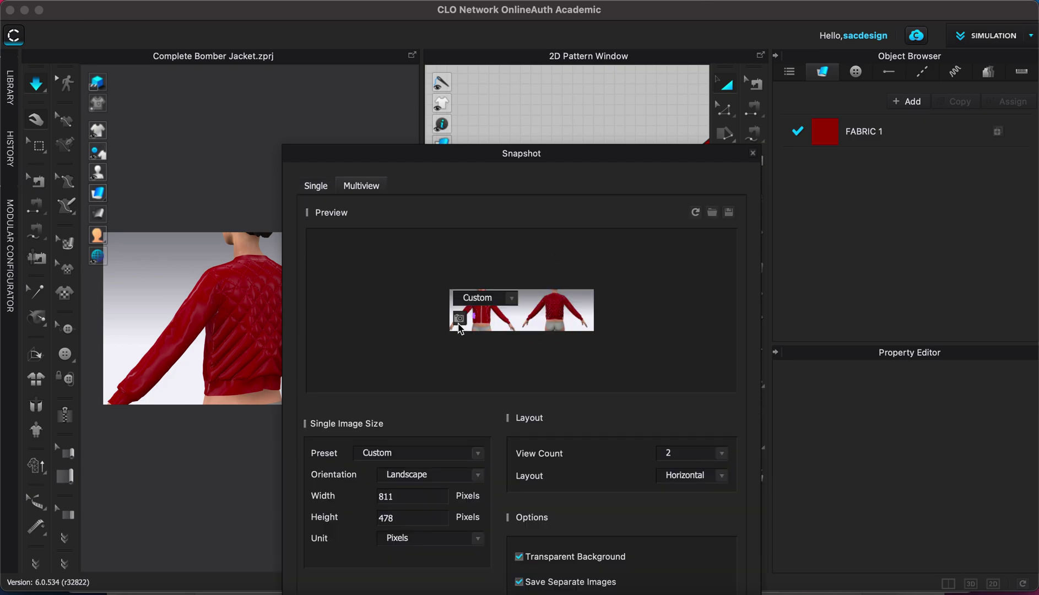
pyautogui.click(97, 175)
pyautogui.click(95, 174)
pyautogui.click(349, 100)
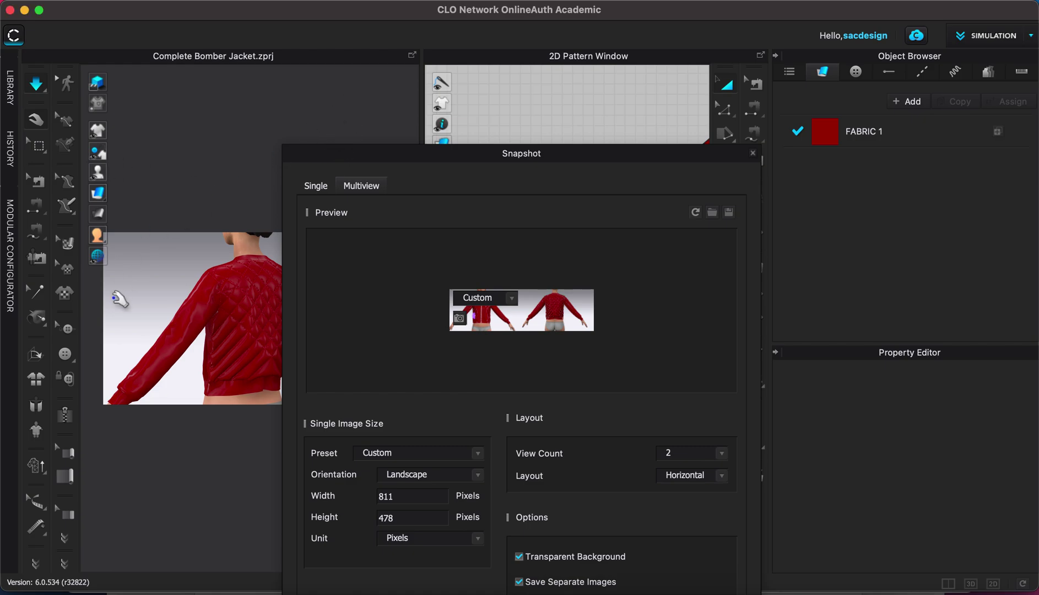
pyautogui.click(119, 299)
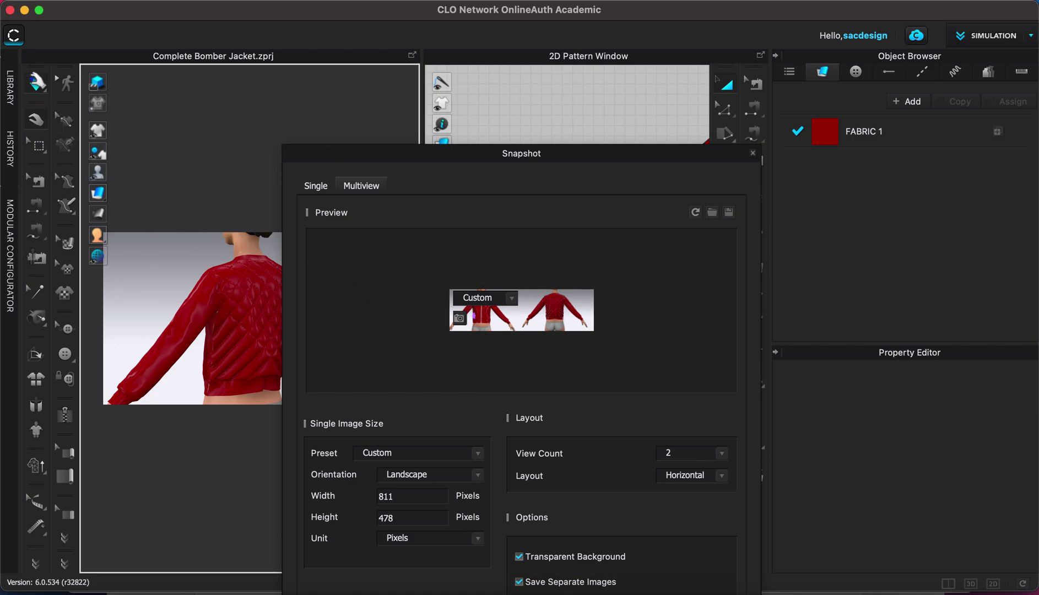
pyautogui.click(34, 84)
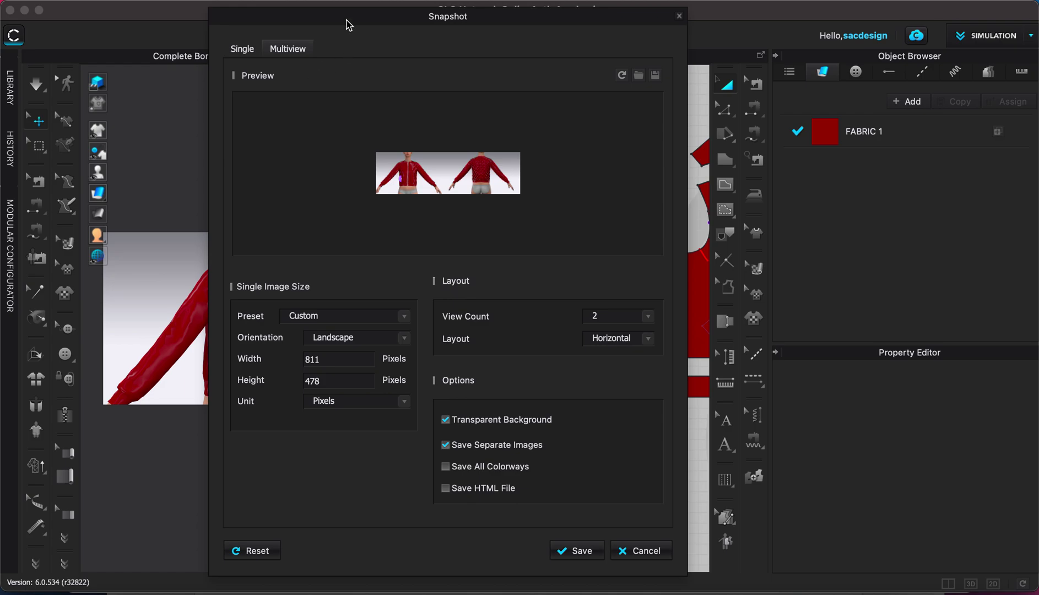
pyautogui.moveTo(352, 17)
pyautogui.mouseDown()
pyautogui.moveTo(584, 16)
pyautogui.moveTo(536, 33)
pyautogui.mouseUp()
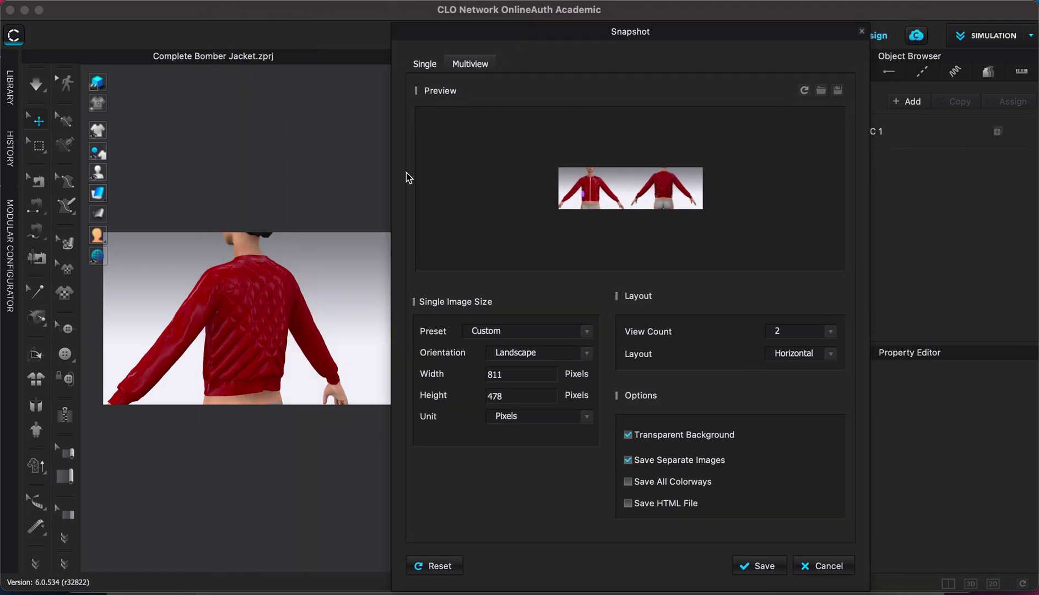
pyautogui.moveTo(98, 171)
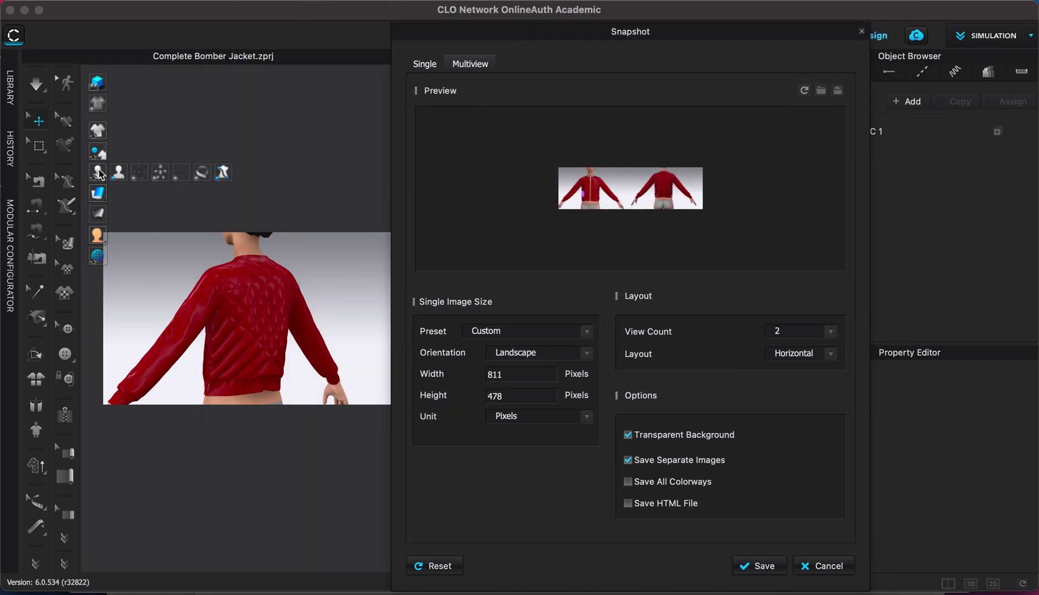
pyautogui.click(120, 174)
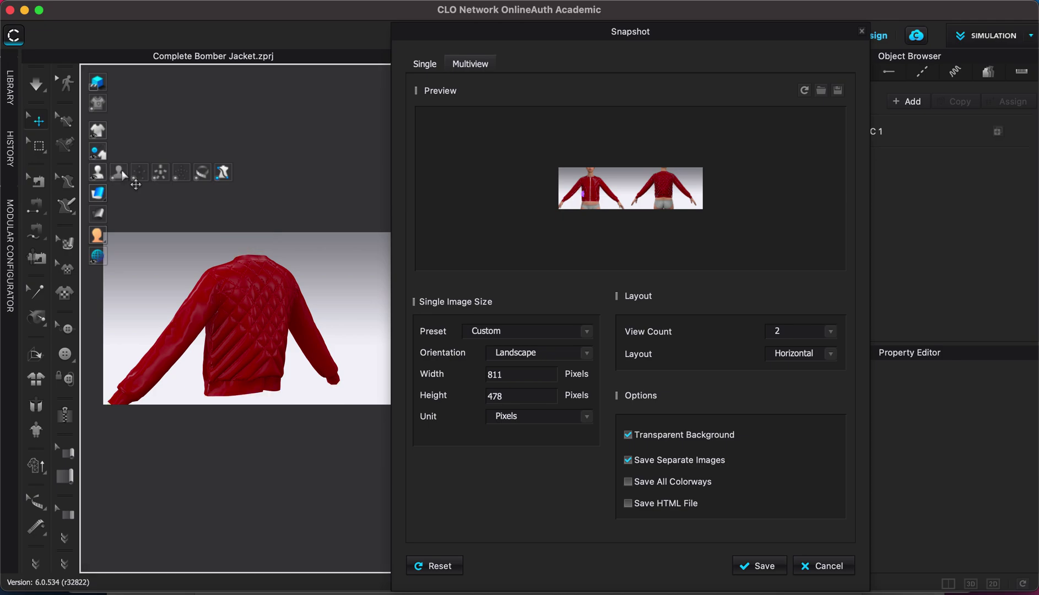
pyautogui.moveTo(592, 188)
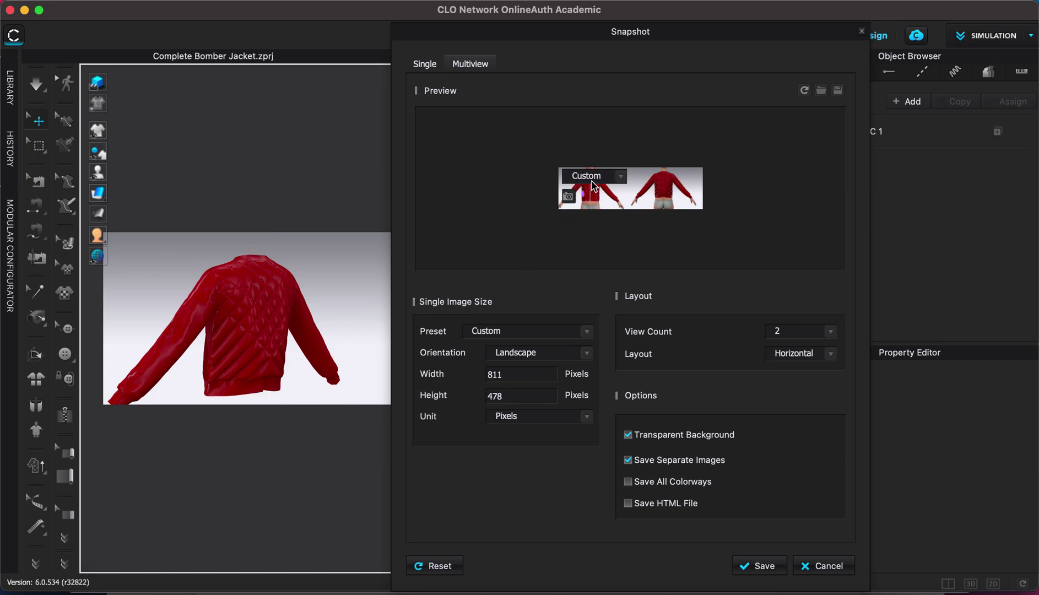
# Set the first multiview image to the Front preset view
pyautogui.click(622, 177)
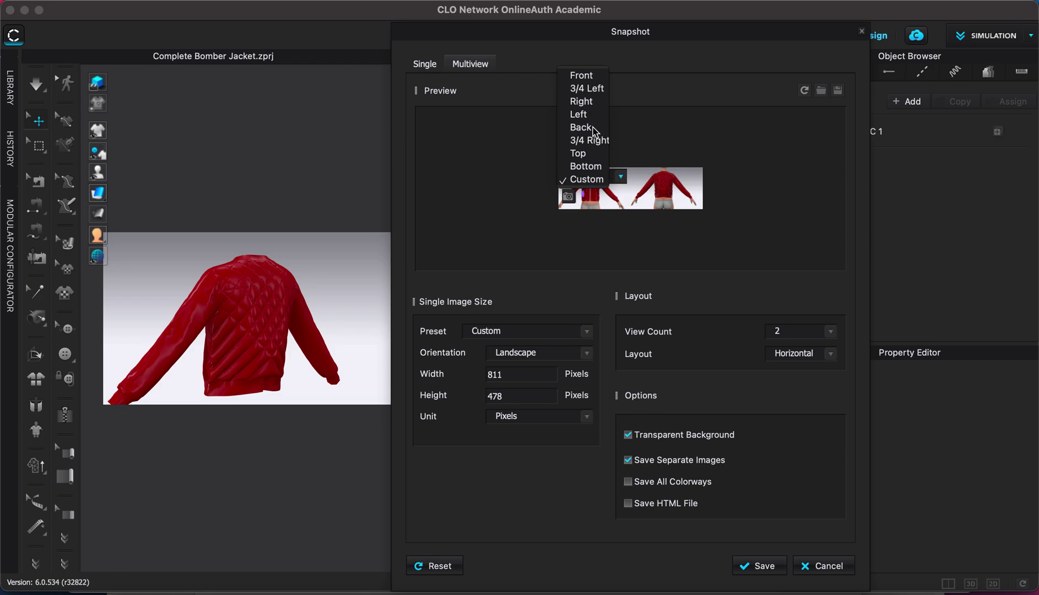
pyautogui.click(665, 123)
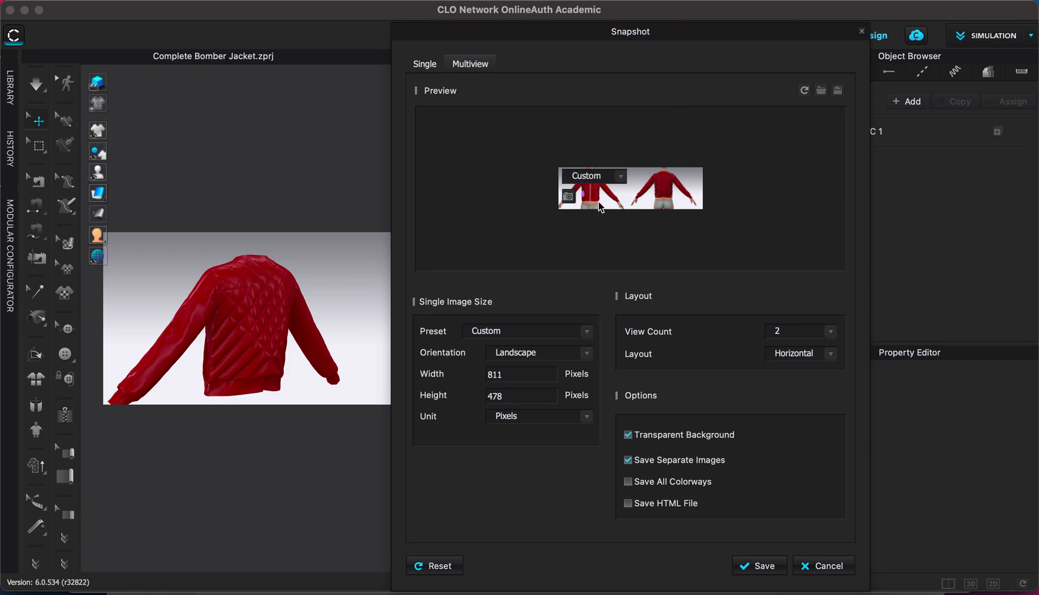
pyautogui.click(622, 177)
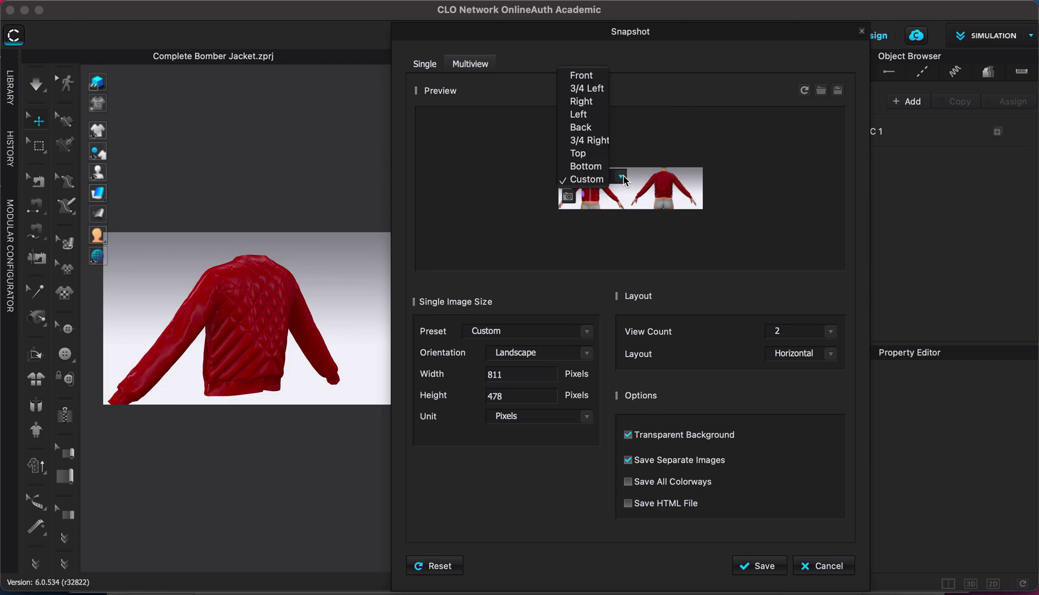
pyautogui.click(582, 76)
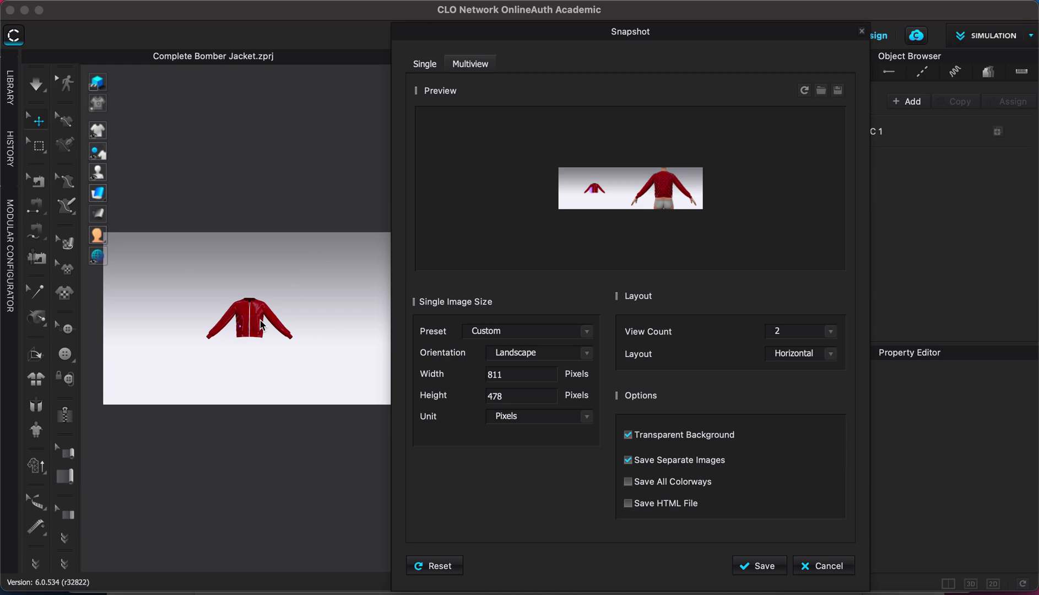
# Orbit and zoom the 3D view to a close-up of the jacket's quilted back
pyautogui.scroll(3, 262, 321)
pyautogui.scroll(2, 263, 324)
pyautogui.scroll(3, 263, 324)
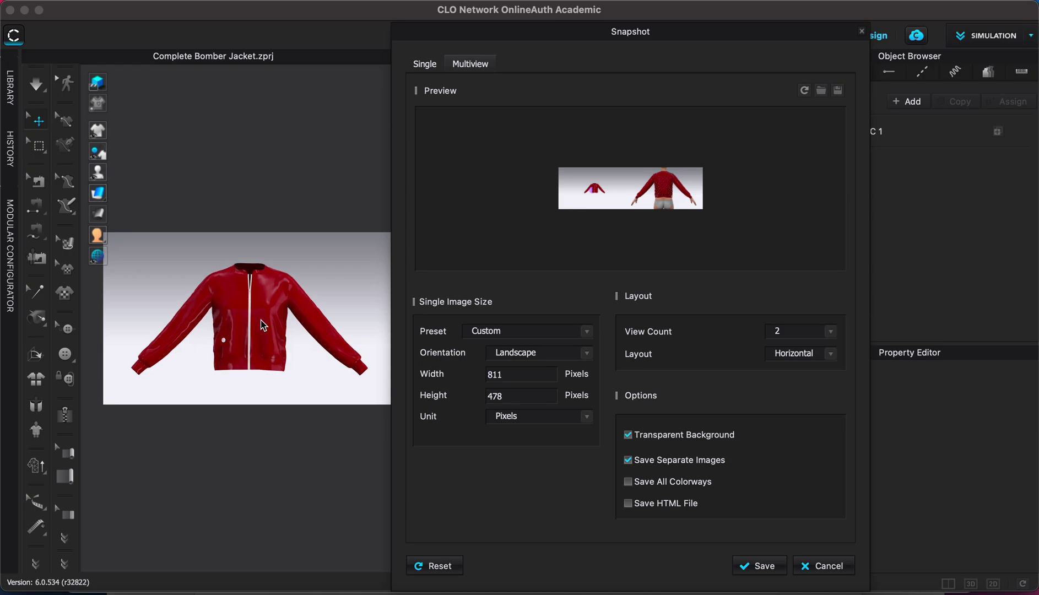
pyautogui.scroll(2, 263, 326)
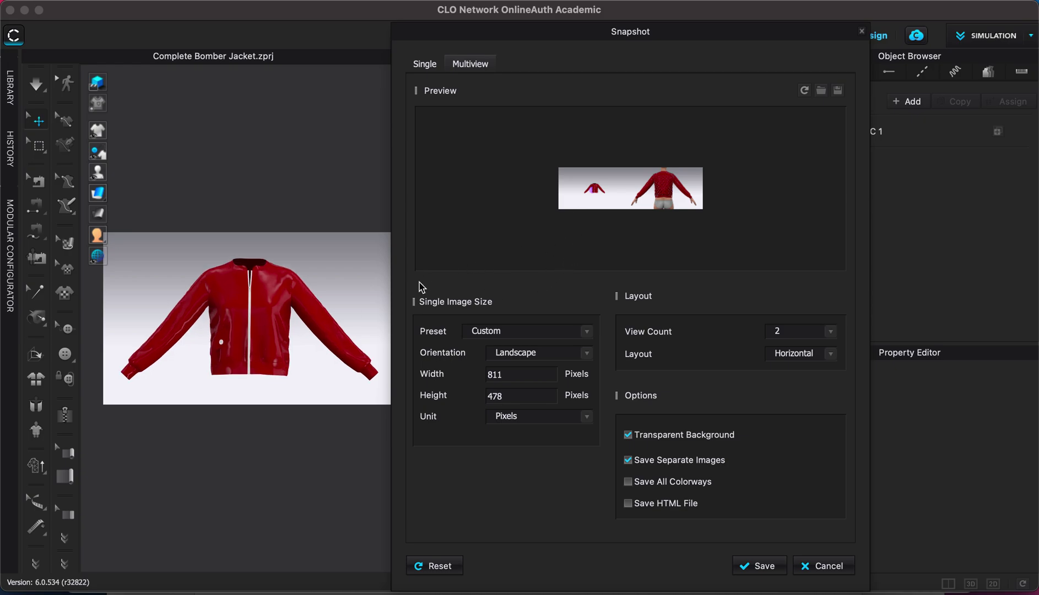
pyautogui.moveTo(307, 380); pyautogui.dragTo(185, 375, button='right')
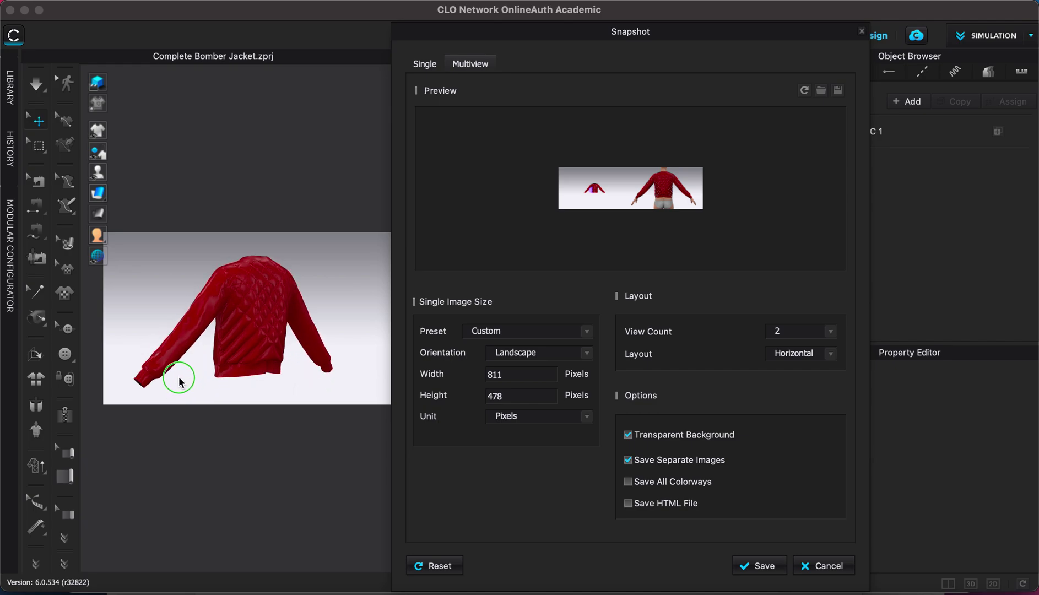
pyautogui.moveTo(183, 375); pyautogui.dragTo(267, 343, button='right')
pyautogui.scroll(1, 267, 343)
pyautogui.scroll(1, 266, 342)
pyautogui.scroll(2, 266, 341)
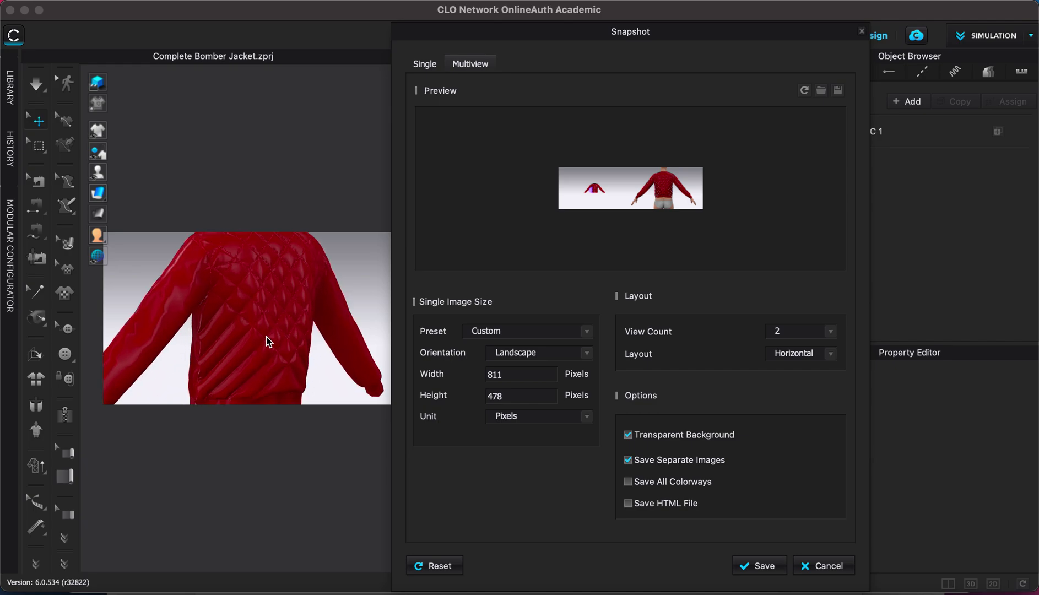
pyautogui.scroll(1, 266, 342)
pyautogui.scroll(1, 266, 341)
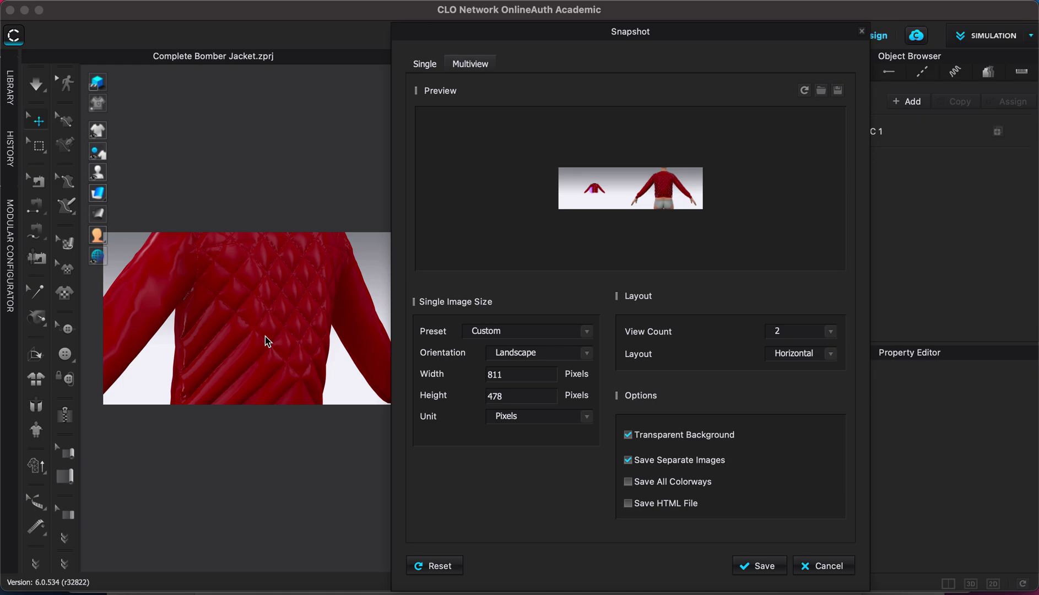
pyautogui.moveTo(593, 189)
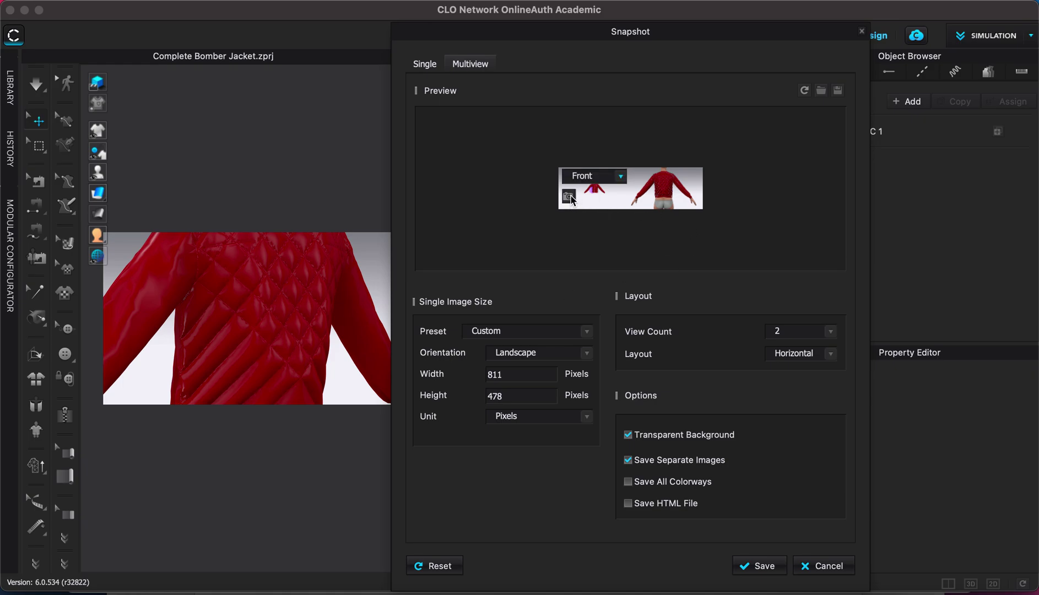
# Set the current close-up as view 1, with View Count 2, Horizontal layout and Save Separate Images off
pyautogui.click(570, 197)
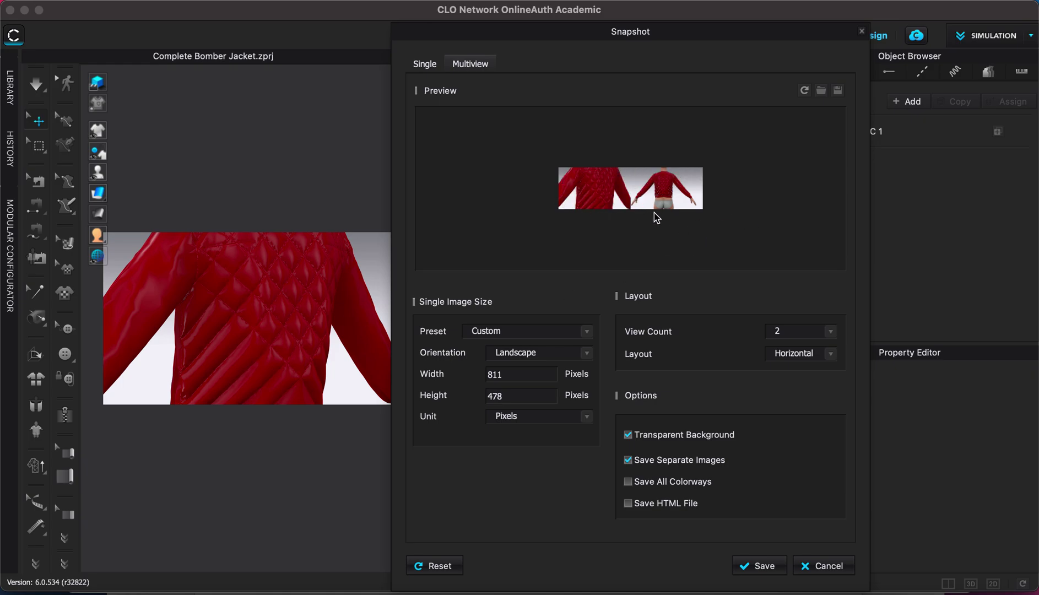
pyautogui.click(835, 336)
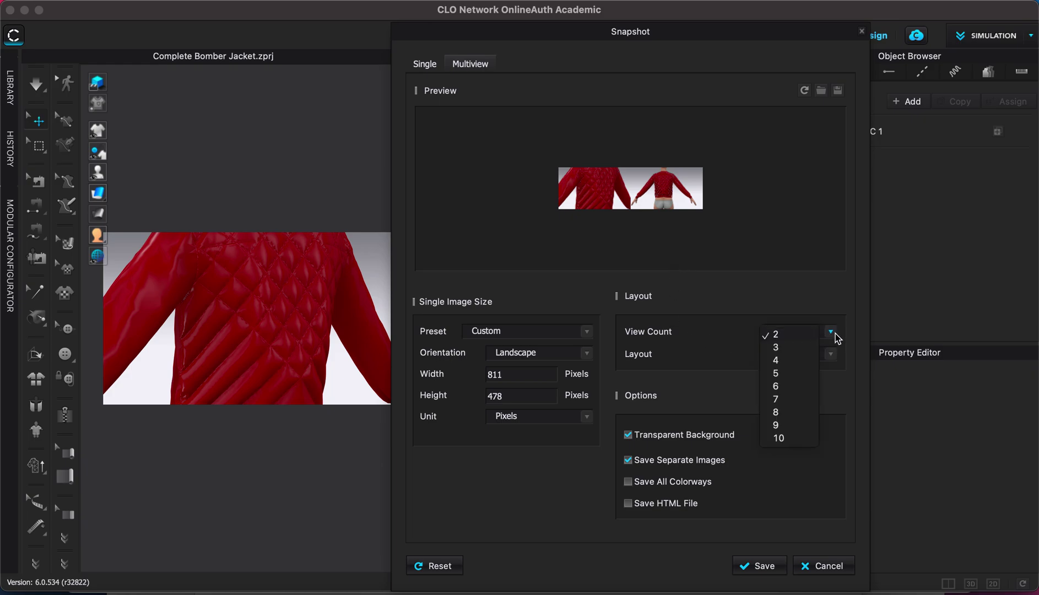
pyautogui.click(796, 440)
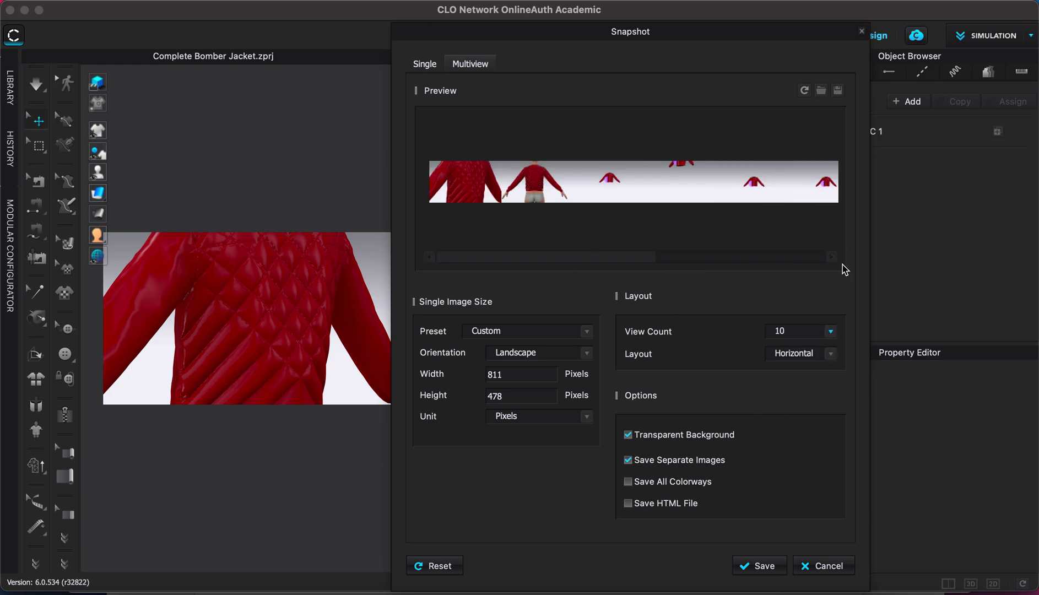
pyautogui.click(831, 331)
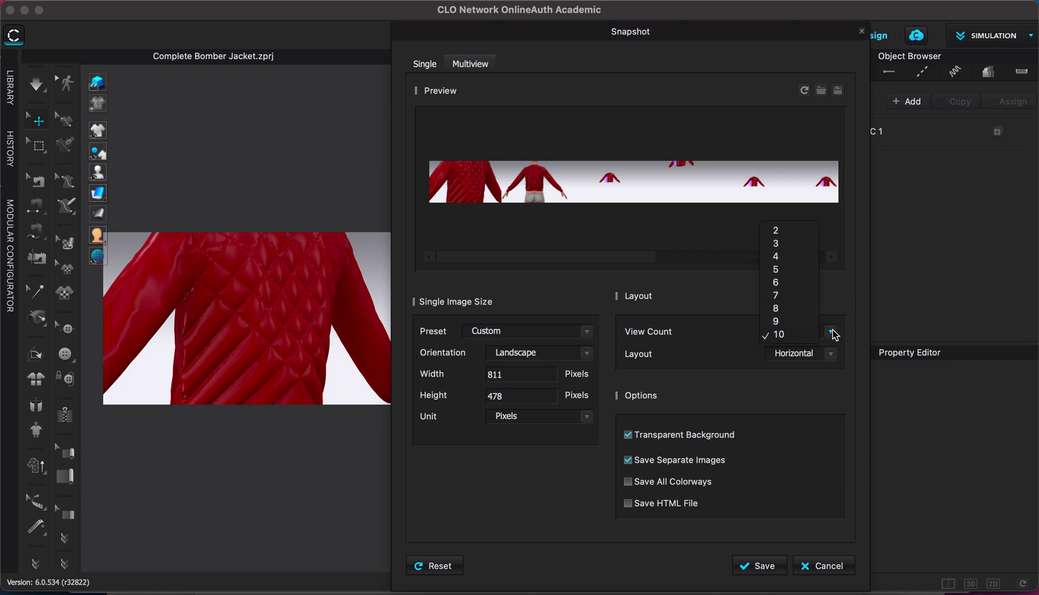
pyautogui.click(777, 231)
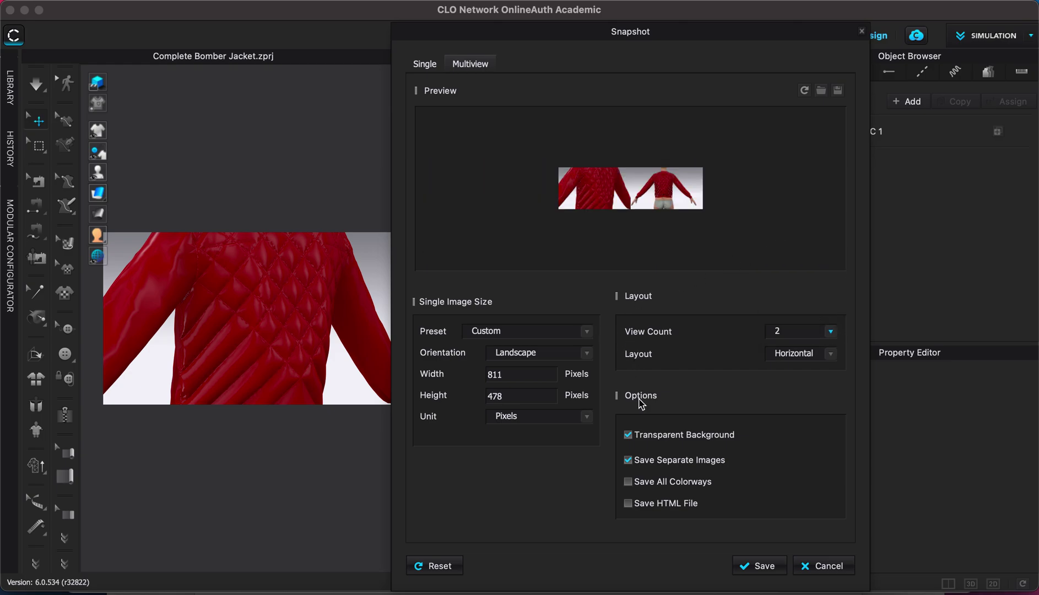
pyautogui.click(835, 356)
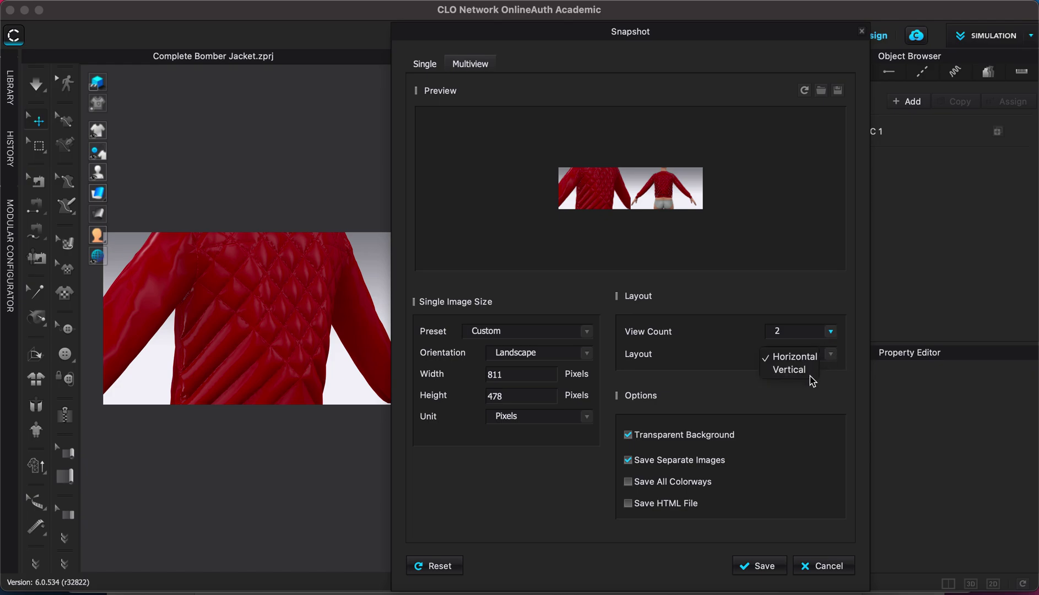
pyautogui.click(839, 353)
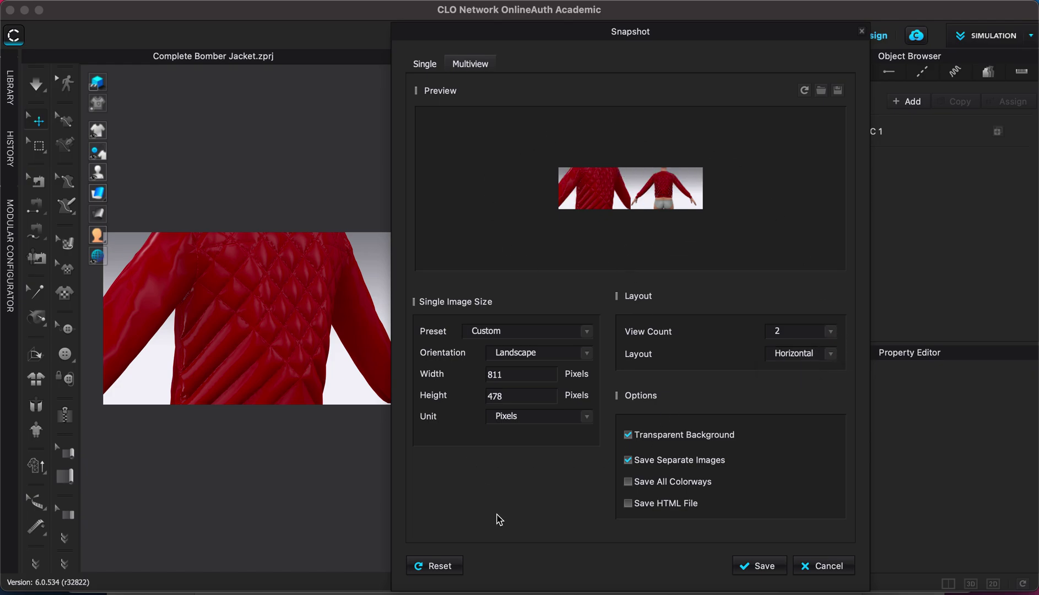
pyautogui.click(649, 463)
# Save the two-view snapshot with Transparent Background off and Save Separate Images on
pyautogui.click(643, 441)
pyautogui.click(695, 465)
pyautogui.click(768, 568)
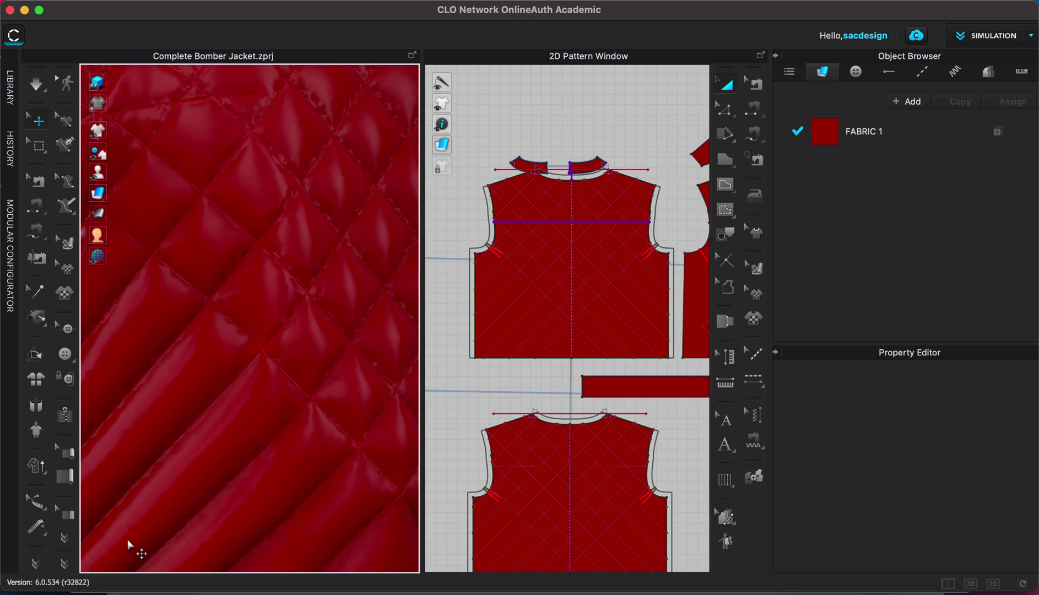
# Open the three Red Bomber Jacket PNGs from the Desktop and view Red Bomber Jacket1.png
pyautogui.click(34, 592)
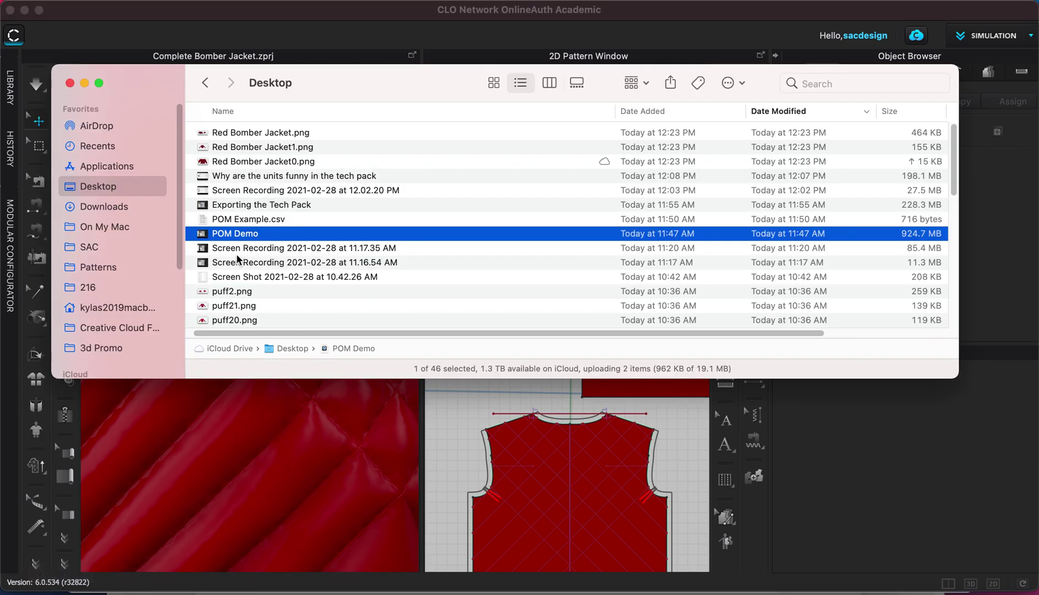
pyautogui.click(235, 133)
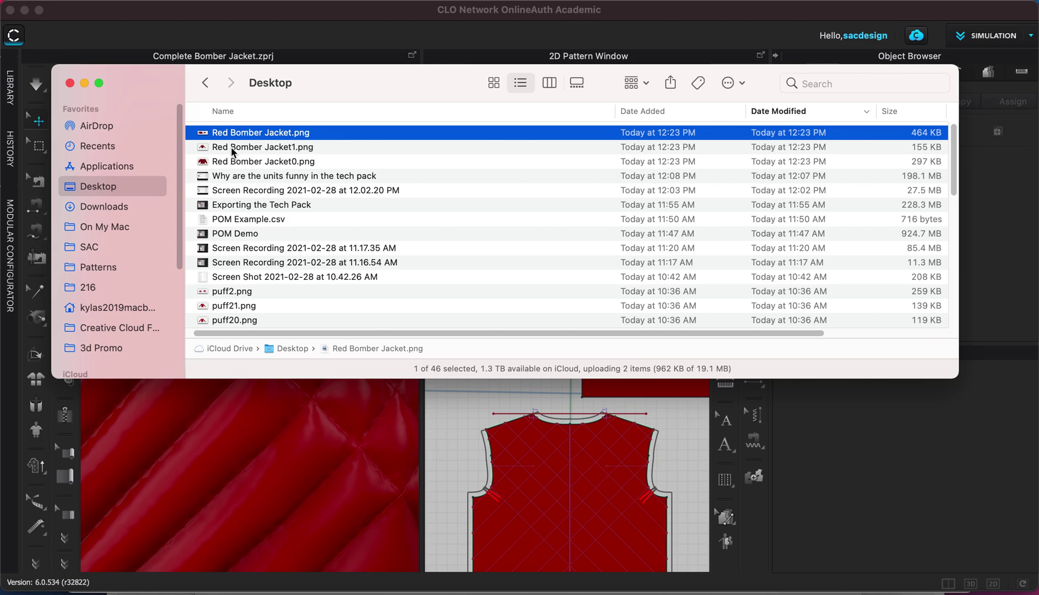
pyautogui.keyDown('shift'); pyautogui.click(236, 161); pyautogui.keyUp('shift')
pyautogui.doubleClick(235, 161)
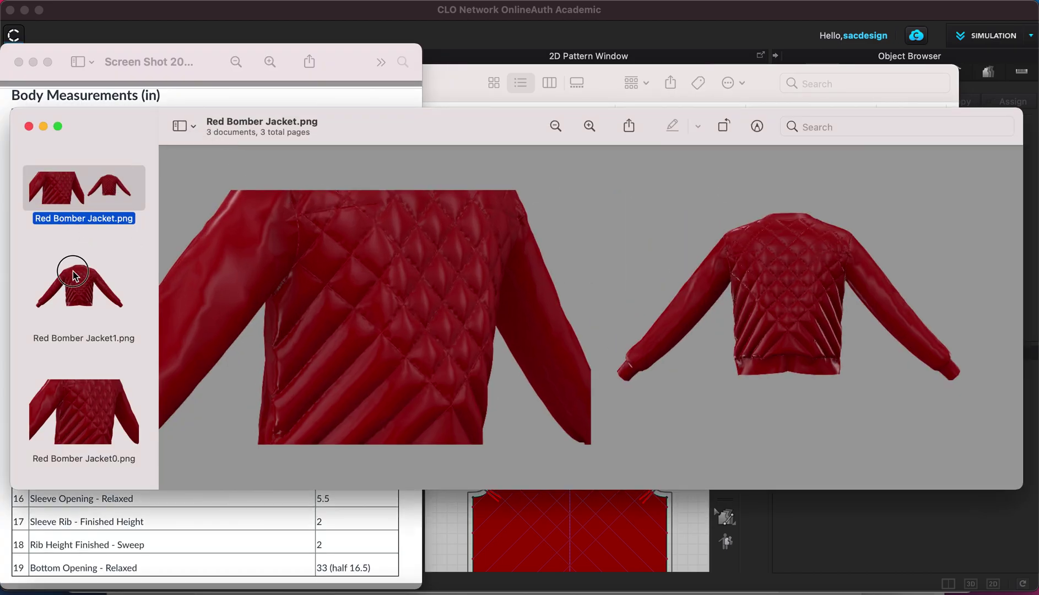
pyautogui.click(79, 293)
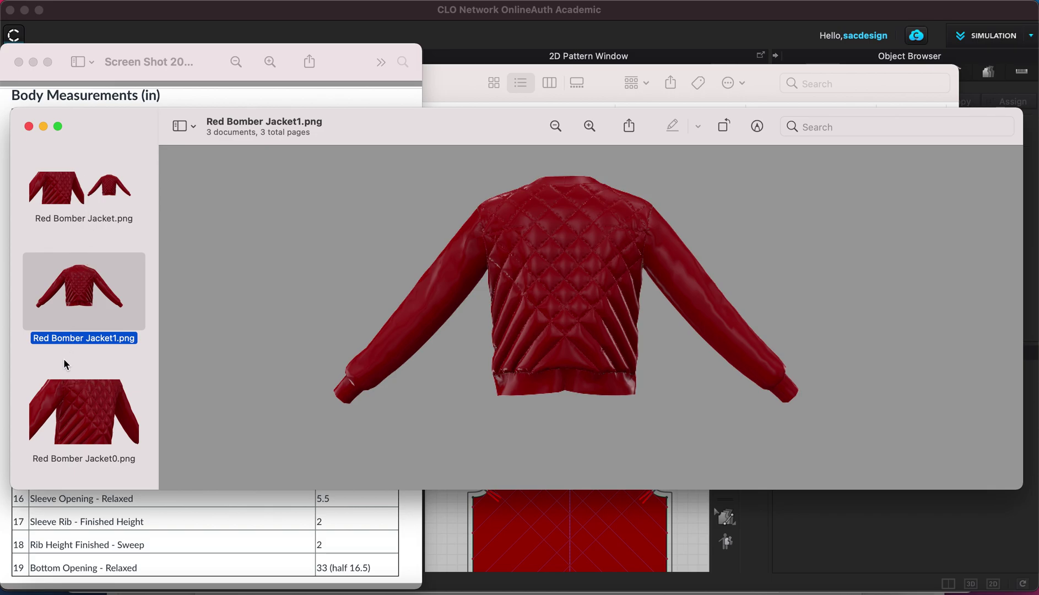
pyautogui.press('Down')
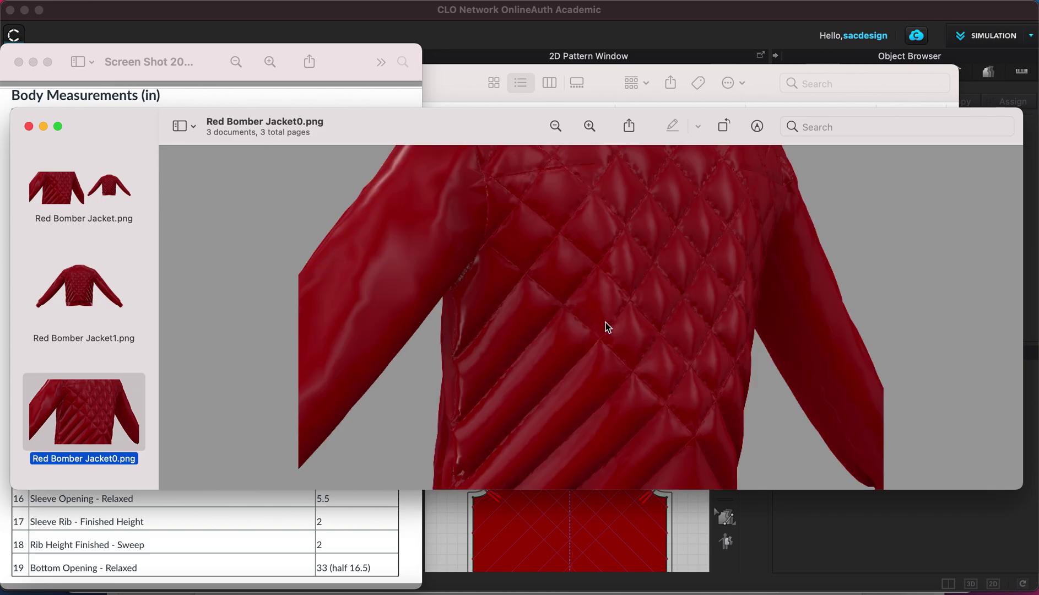
pyautogui.press('Up')
pyautogui.press('Up')
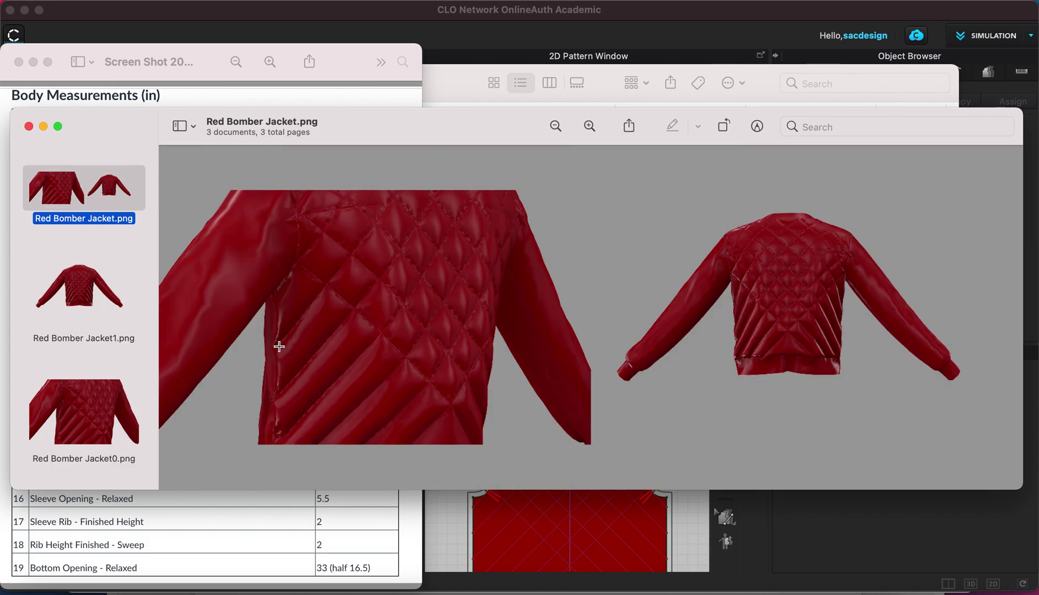
pyautogui.click(99, 420)
pyautogui.click(120, 305)
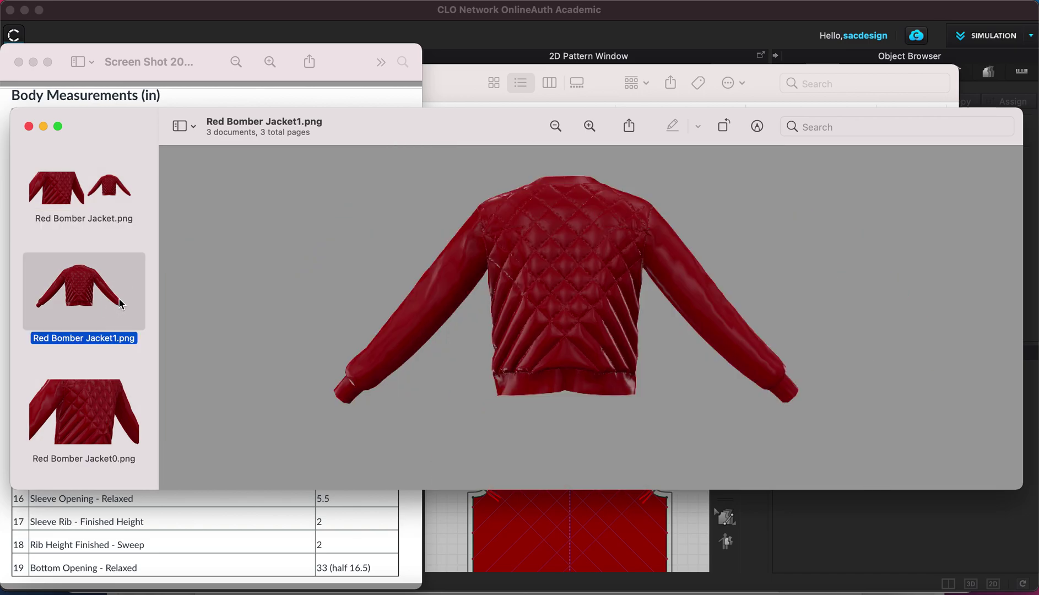
pyautogui.click(118, 199)
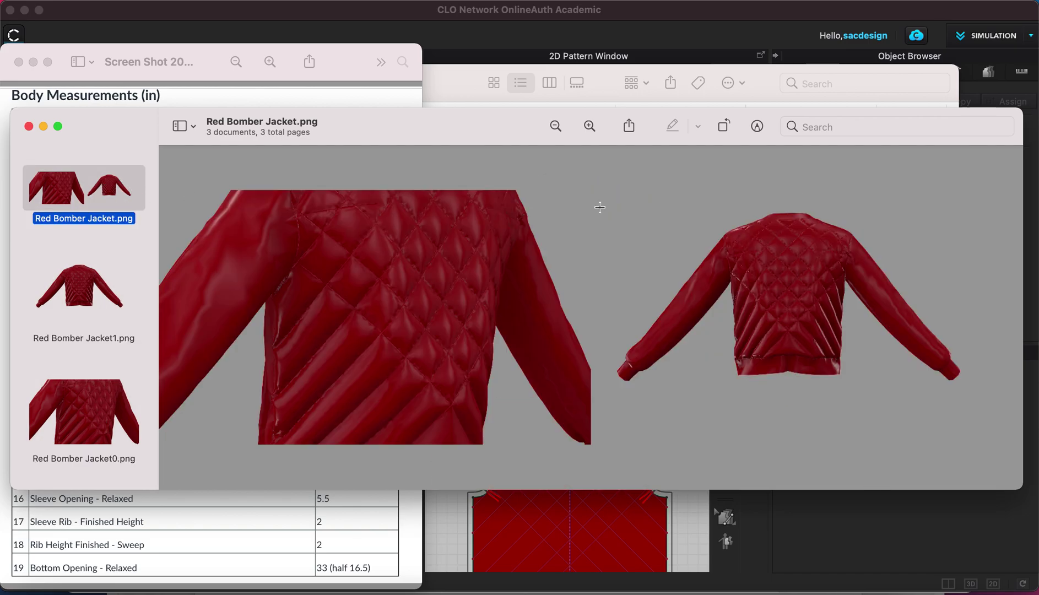